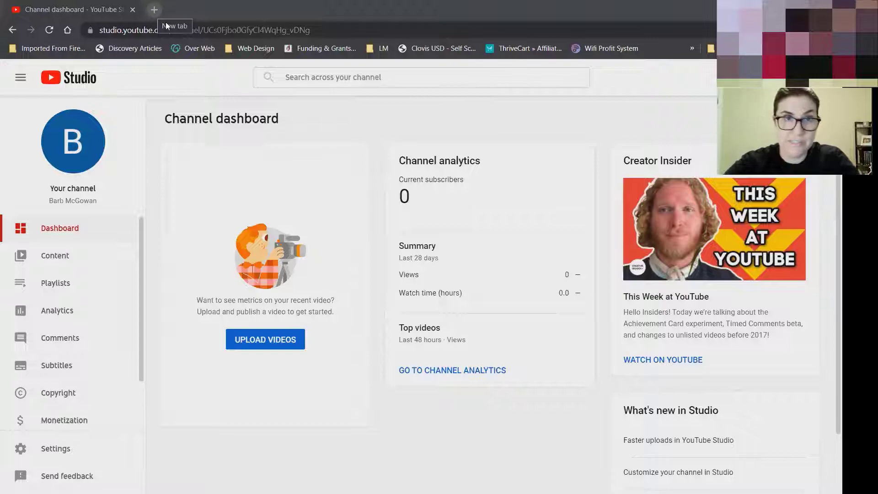
Load youtube.com in a new private Chrome tab.
key("ctrl+t")
type("youtu")
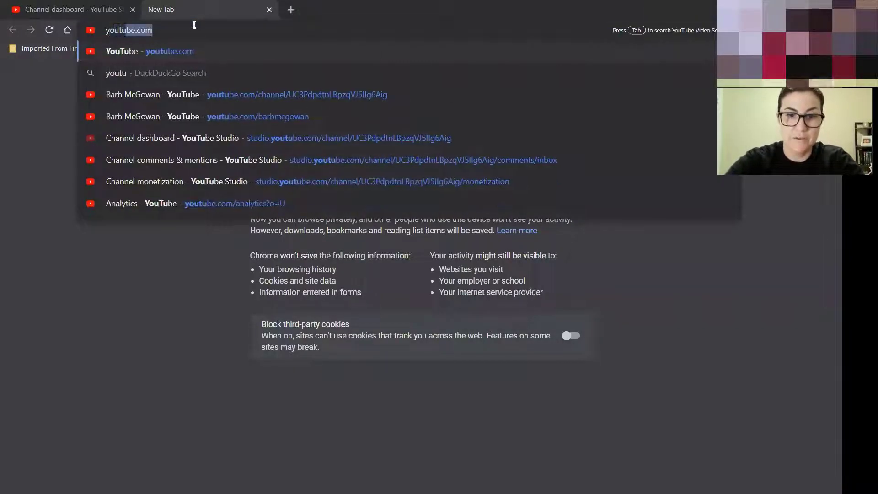
key("Return")
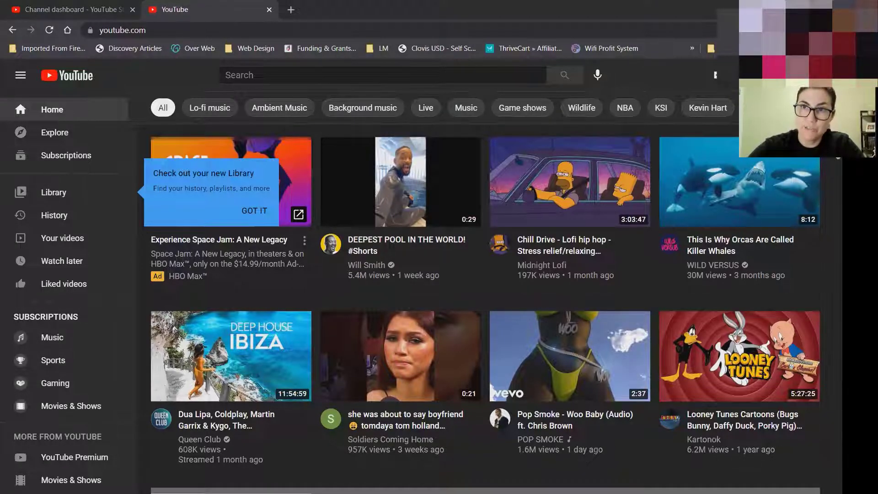
Show YouTube's Switch account panel listing the signed-in accounts.
left_click(810, 75)
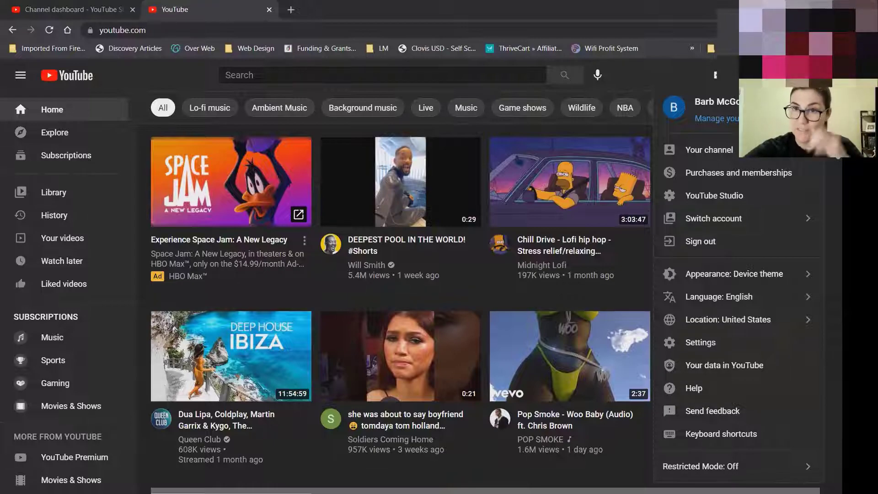
left_click(757, 218)
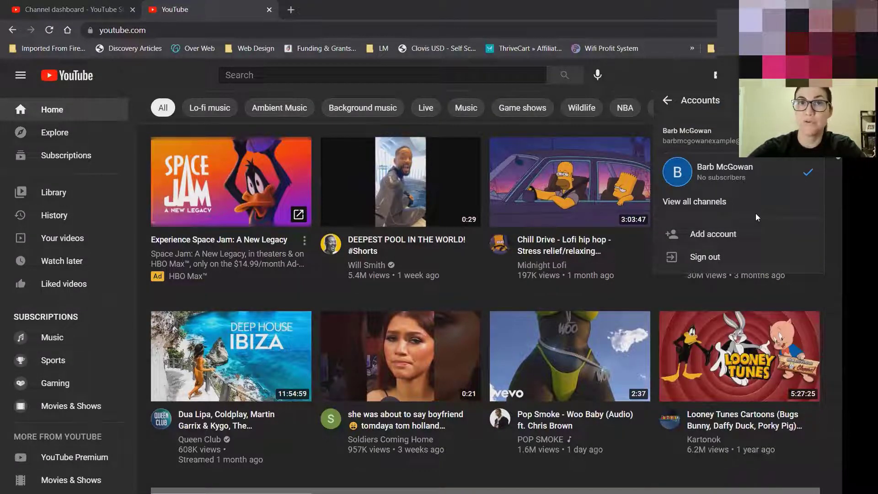
Start a new personal Google account with a new Gmail address.
left_click(730, 234)
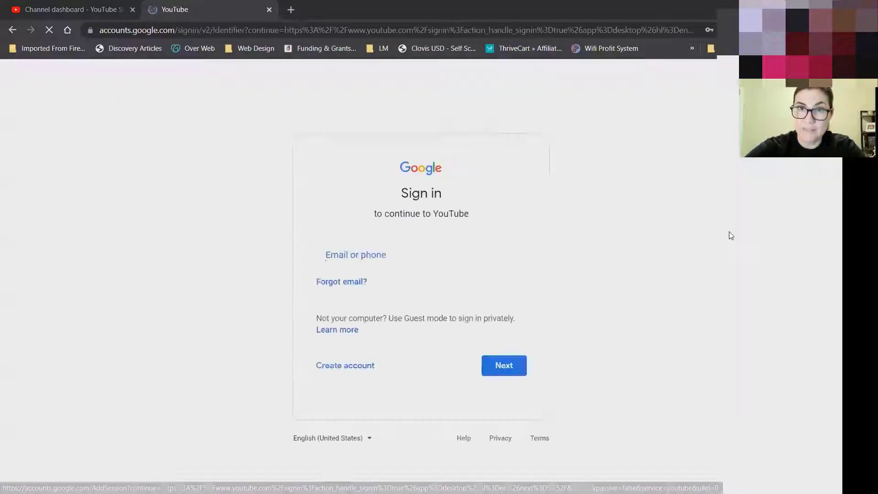
left_click(341, 366)
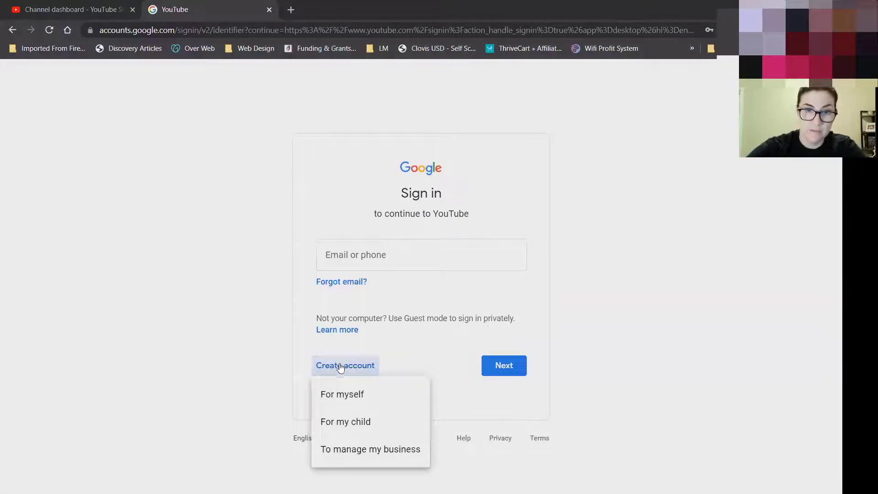
left_click(347, 393)
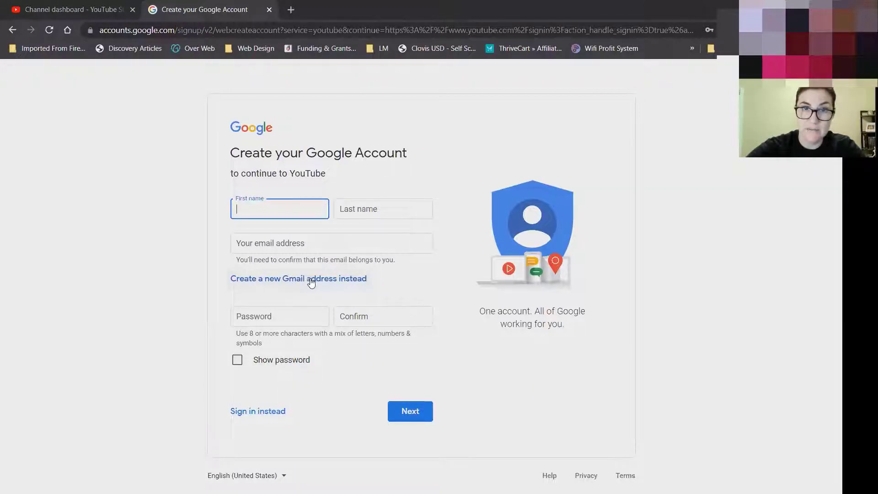
left_click(311, 280)
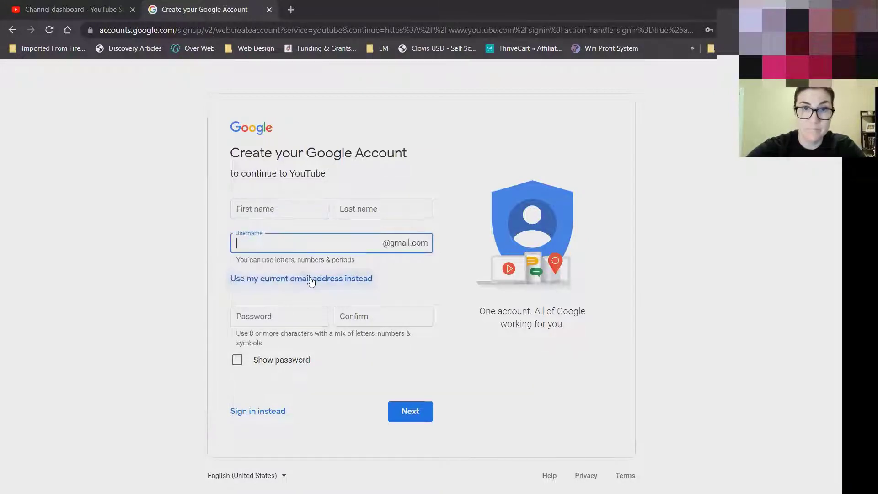
Enter the account holder's first and last name, a new Gmail username and a password.
left_click(288, 206)
key("Tab")
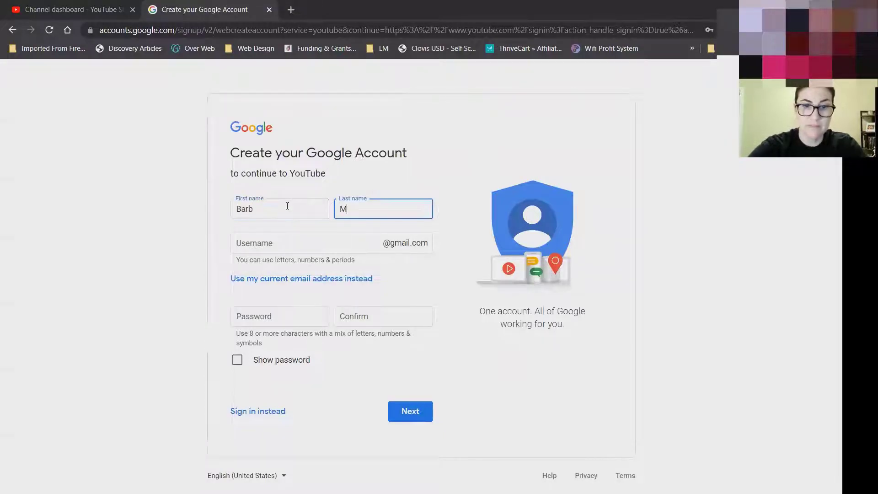
key("Tab")
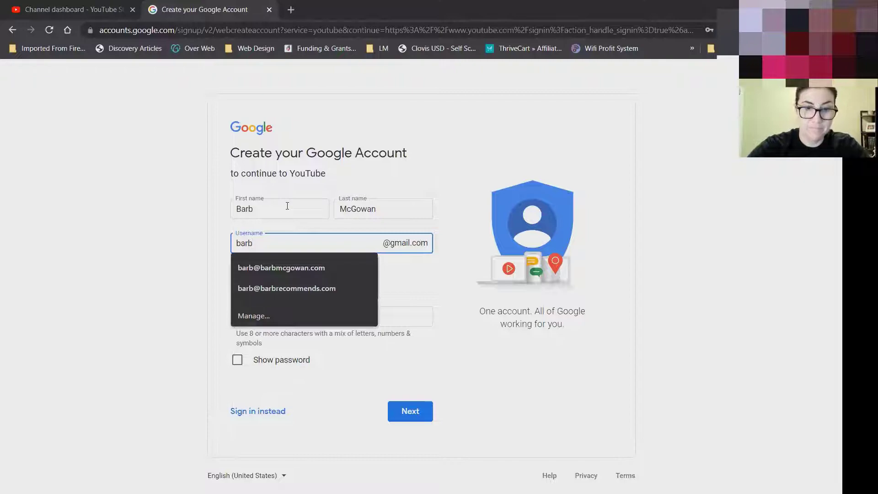
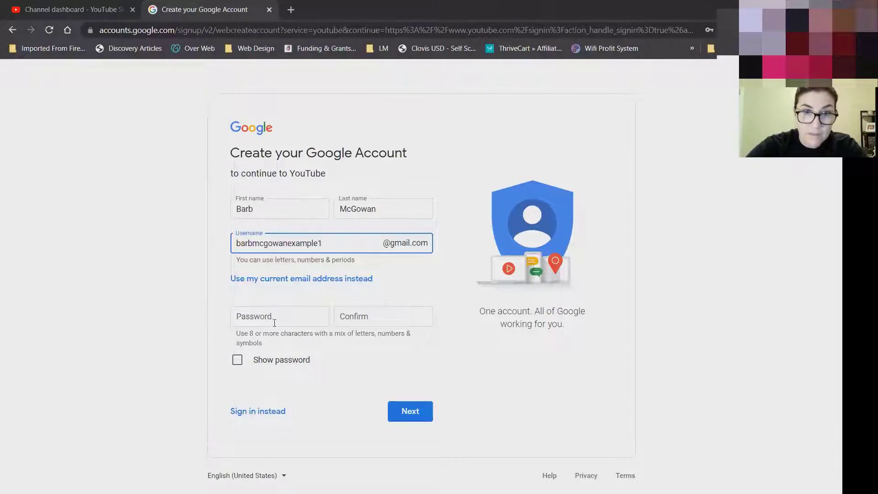
left_click(275, 323)
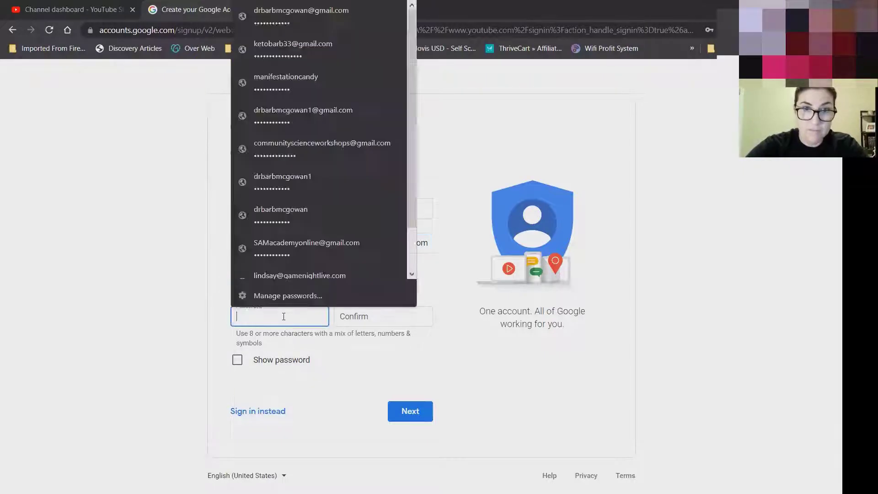
type("••••••••••••")
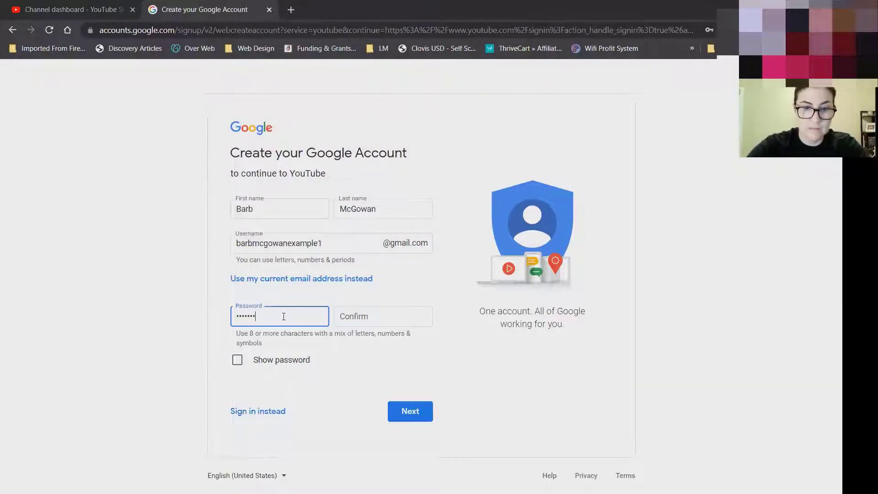
key("Tab")
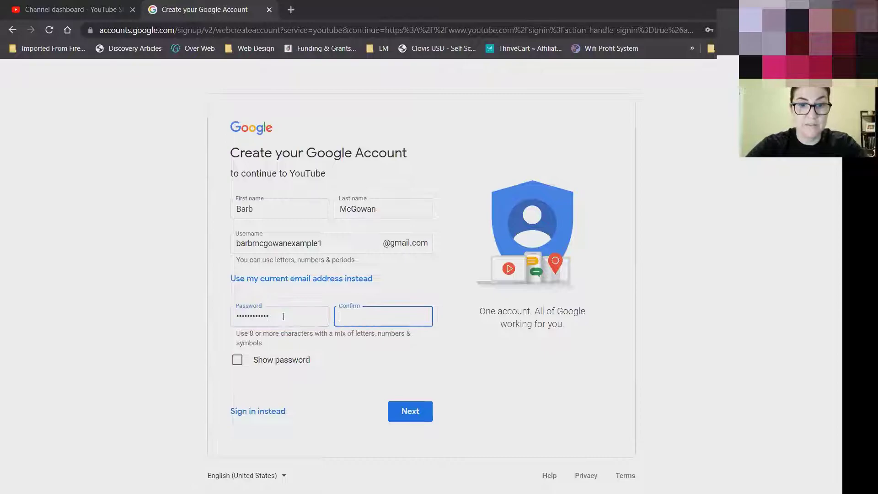
type("•••••••••••")
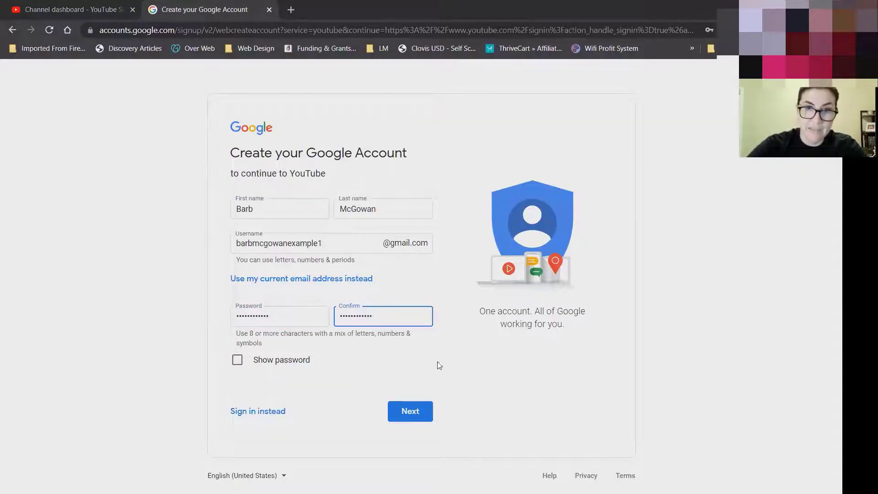
left_click(417, 411)
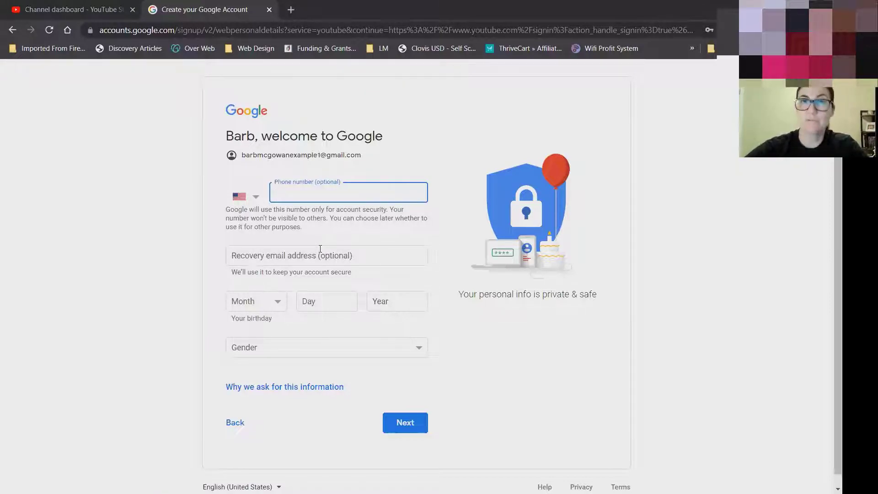
left_click(270, 303)
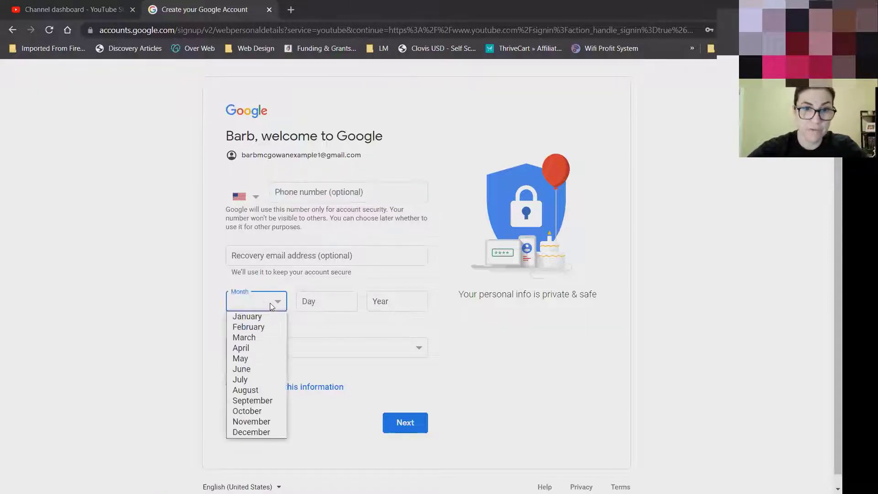
left_click(271, 318)
left_click(345, 301)
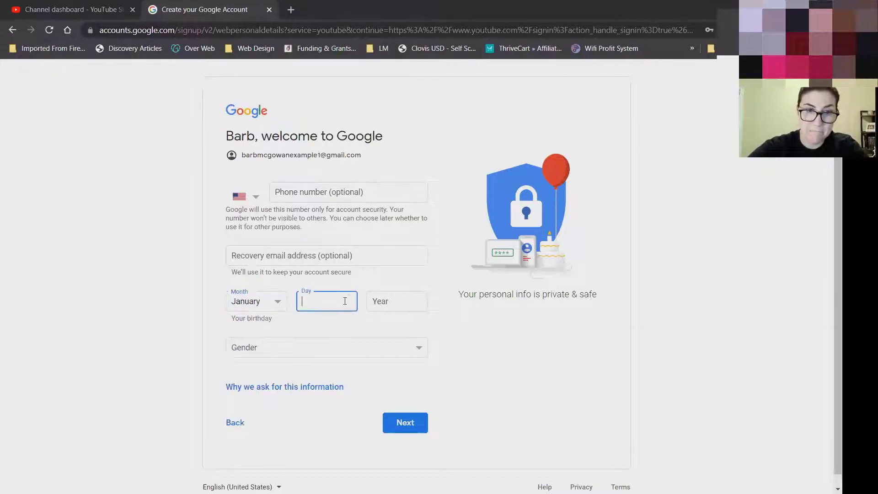
left_click(393, 299)
type("1984")
Choose a gender, submit the details and accept the privacy terms.
left_click(314, 352)
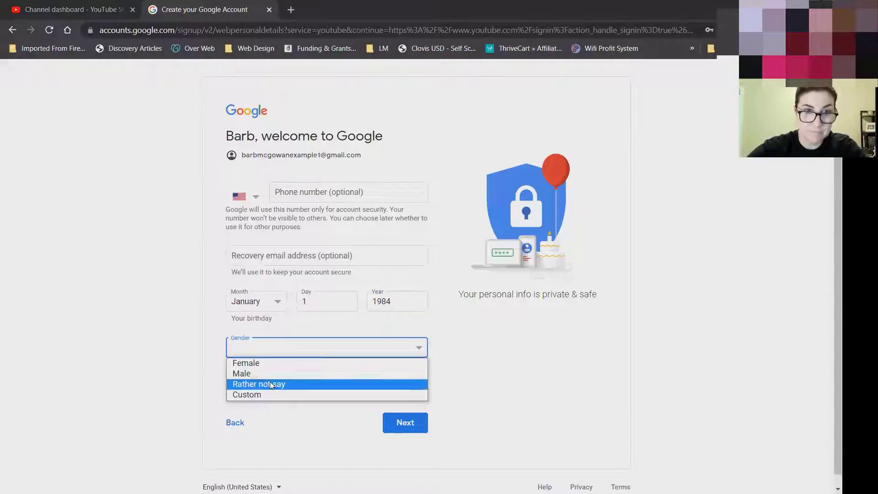
left_click(265, 364)
left_click(405, 422)
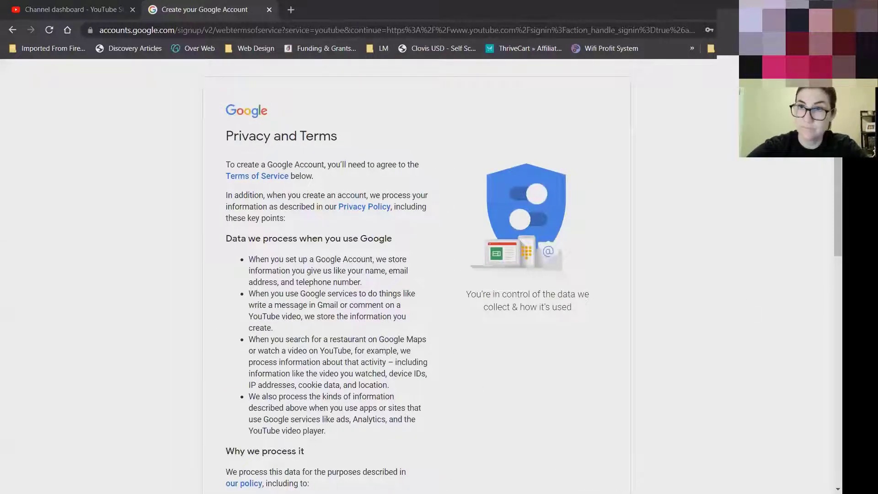
scroll(405, 420, "down", 2)
scroll(405, 416, "down", 10)
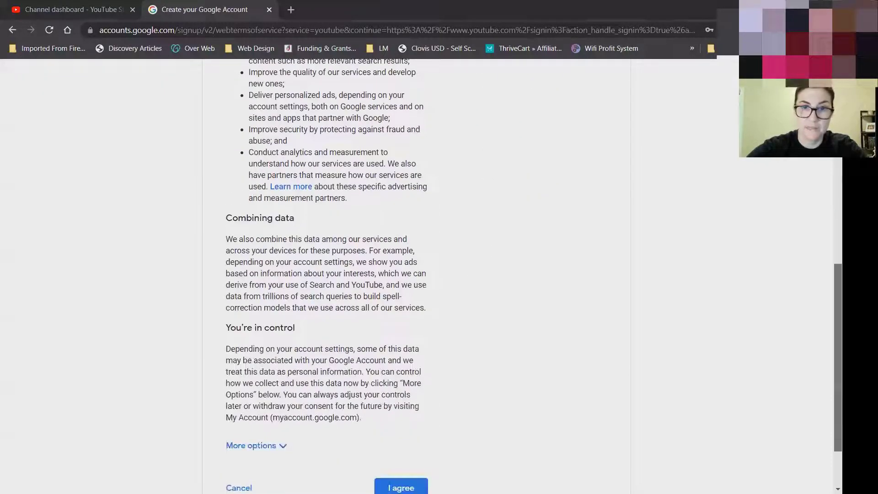
left_click(411, 411)
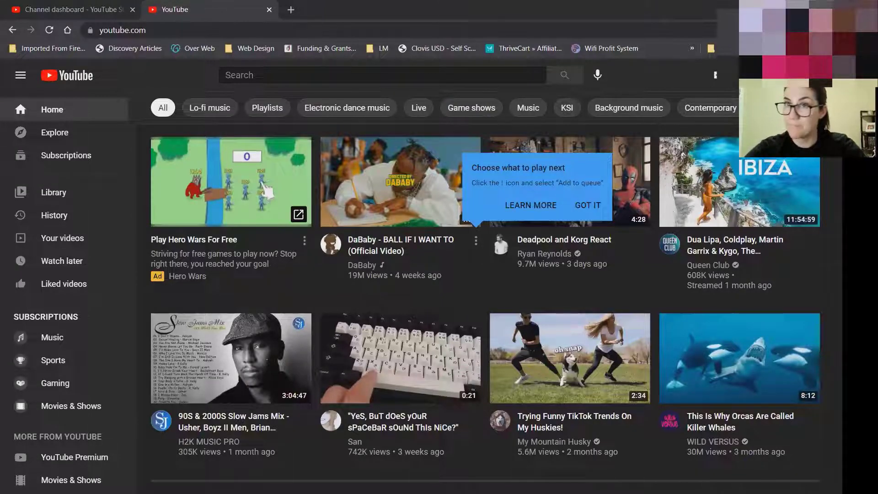
Switch YouTube to the newly created Google account under Other accounts.
left_click(805, 75)
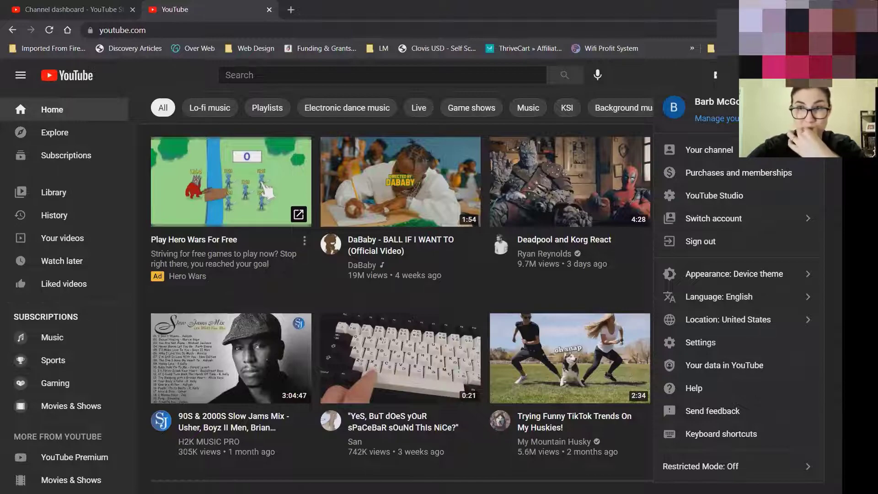
left_click(800, 223)
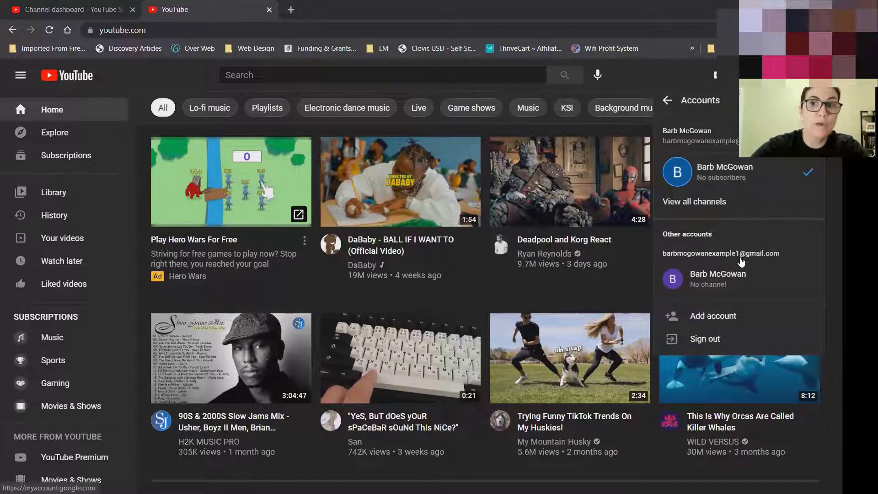
left_click(737, 277)
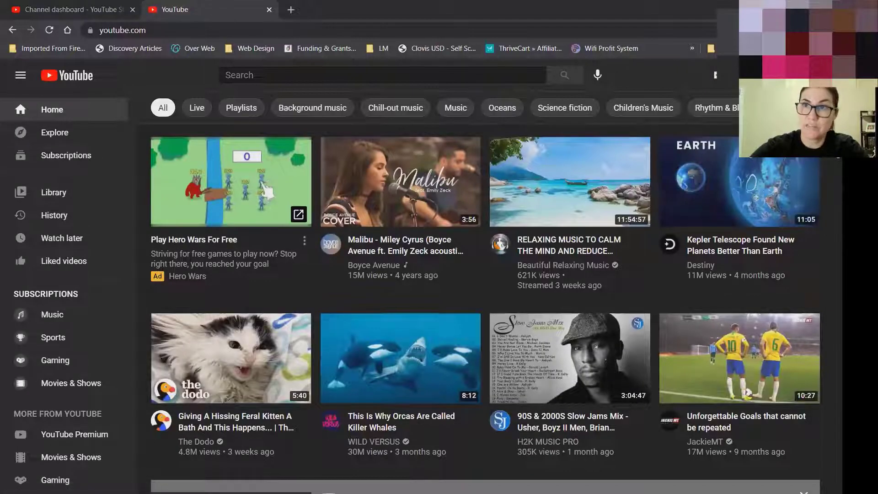
left_click(811, 75)
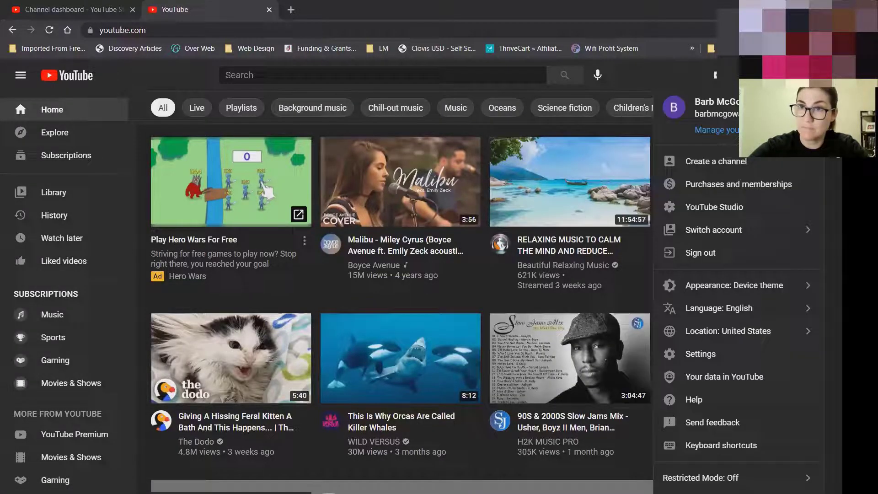
Begin creating the channel, appending 'Test' to the proposed channel name.
left_click(719, 162)
left_click(417, 321)
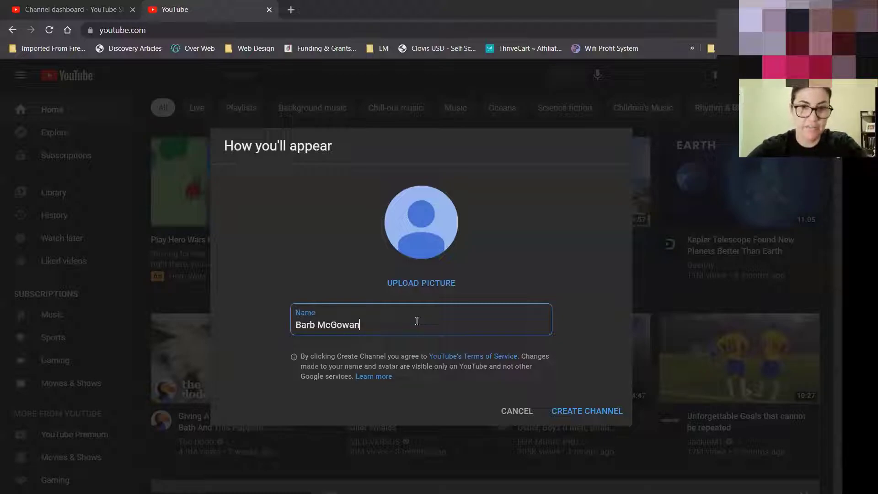
type("Test")
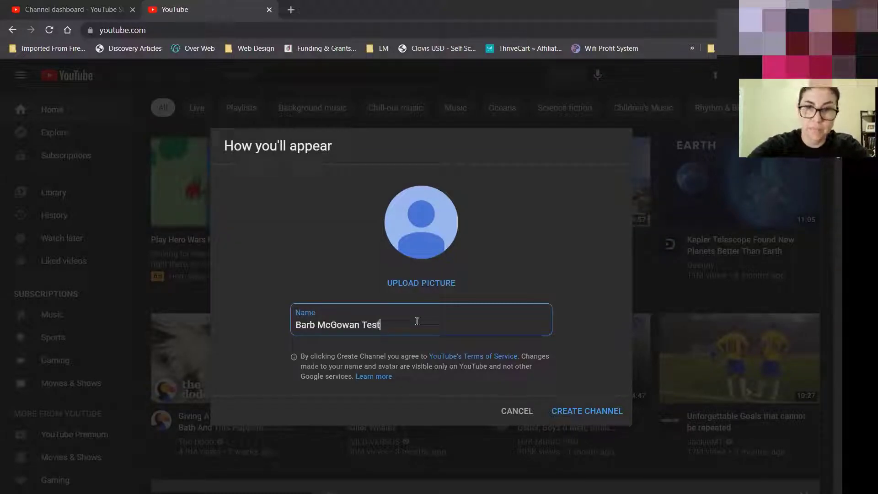
Upload the grey-background headshot from Desktop > HTYTS and accept the crop.
left_click(432, 284)
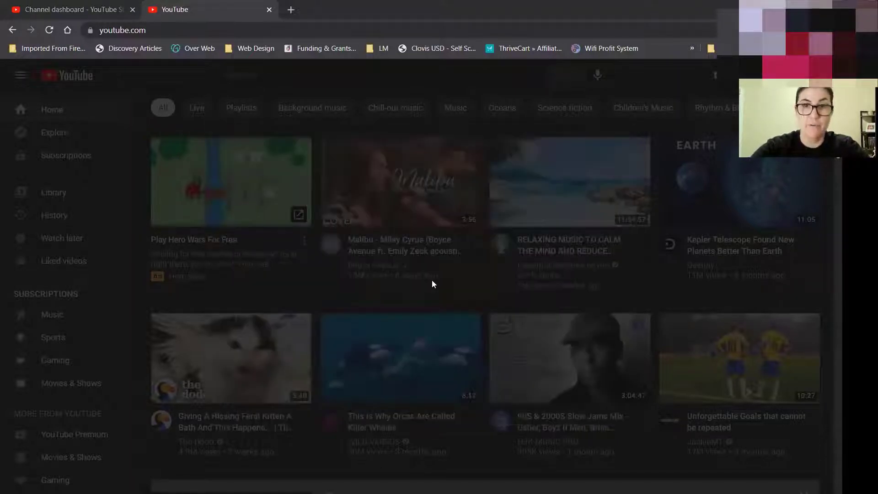
left_click(44, 88)
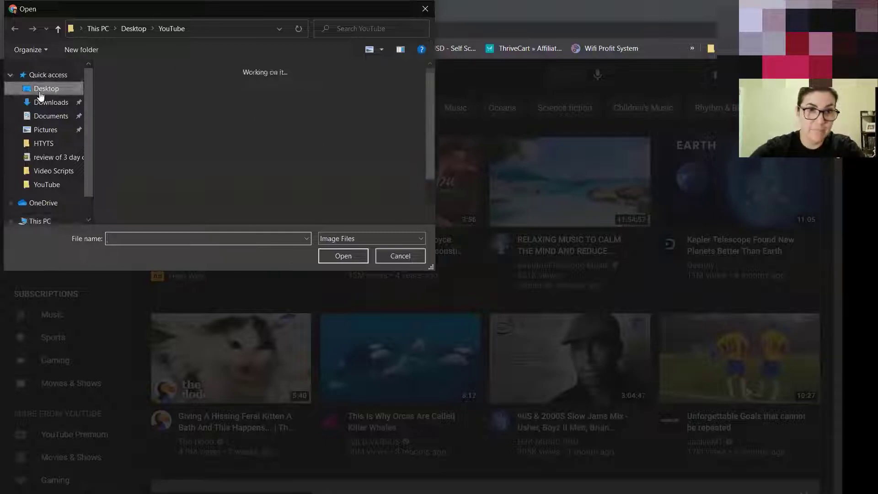
double_click(300, 89)
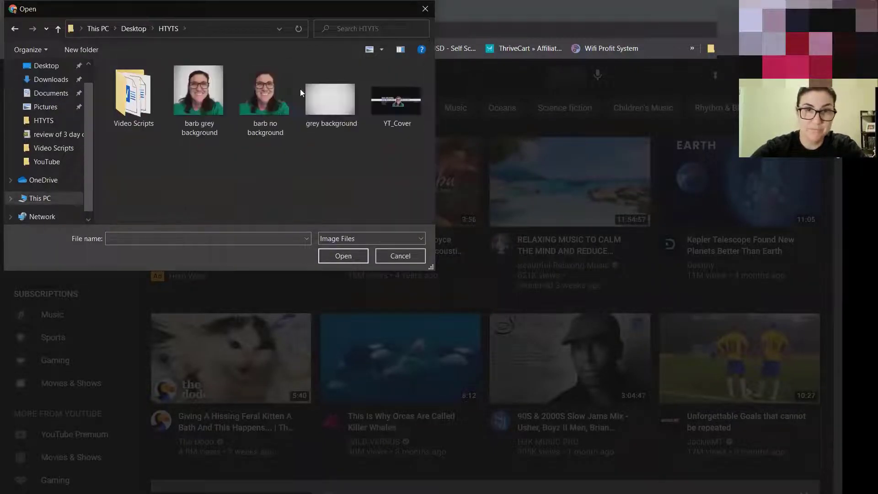
left_click(208, 95)
left_click(351, 260)
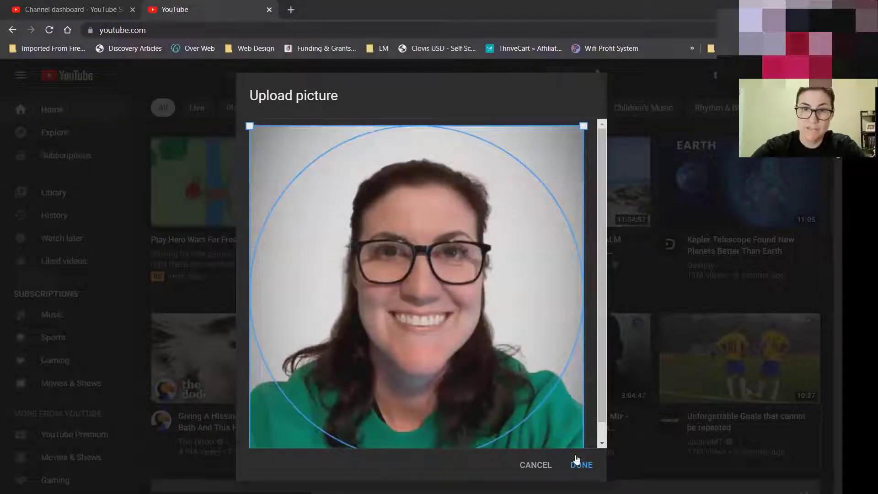
left_click(581, 465)
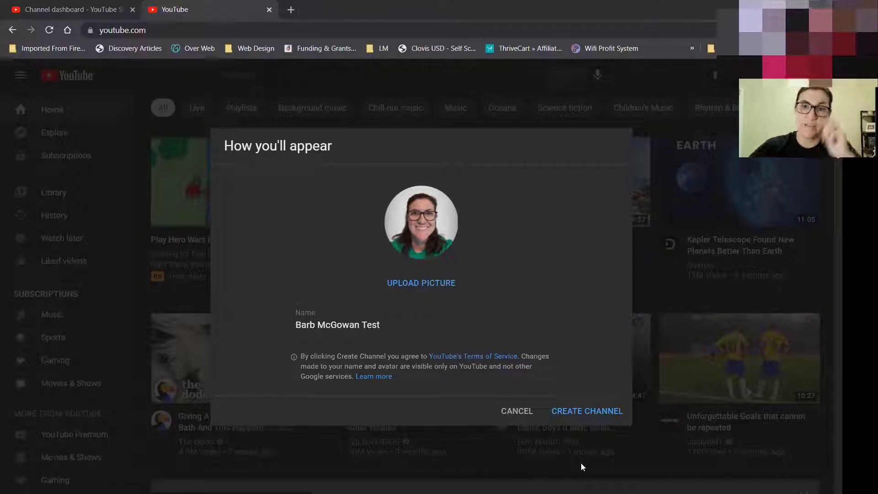
Create the channel, then open its customization in YouTube Studio.
left_click(593, 411)
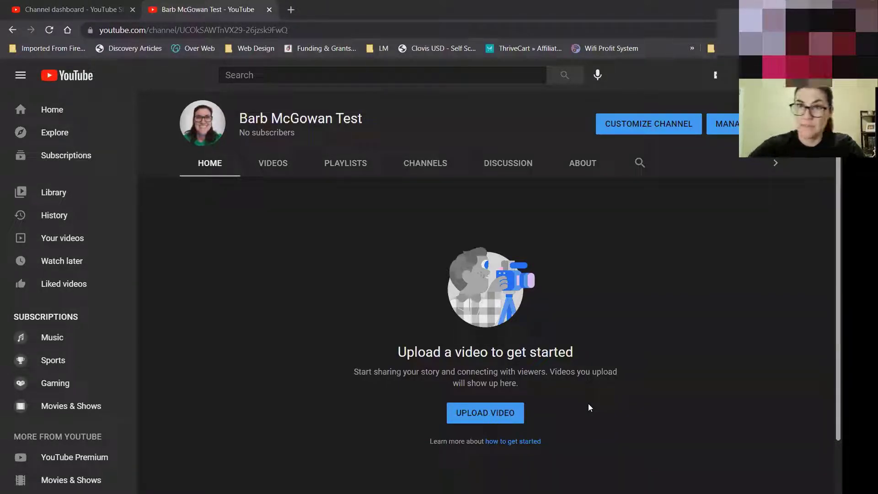
left_click(646, 123)
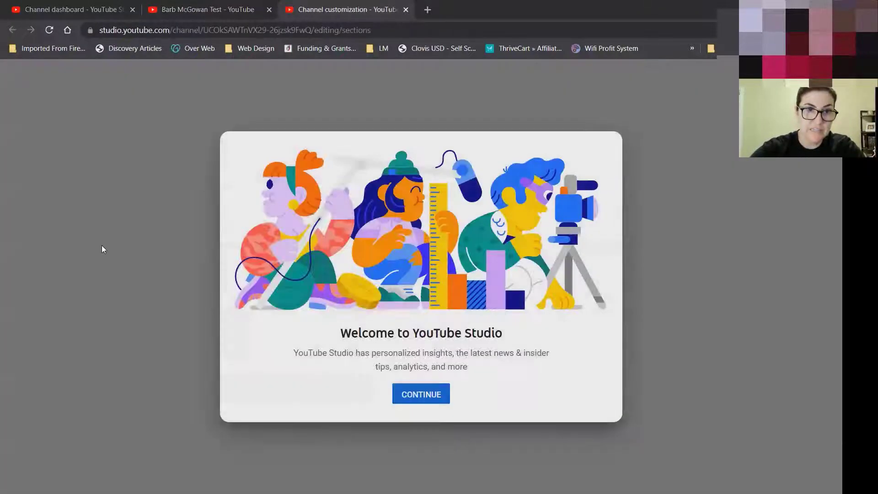
Dismiss the Studio welcome and place the cursor in the Basic info Description box.
left_click(415, 394)
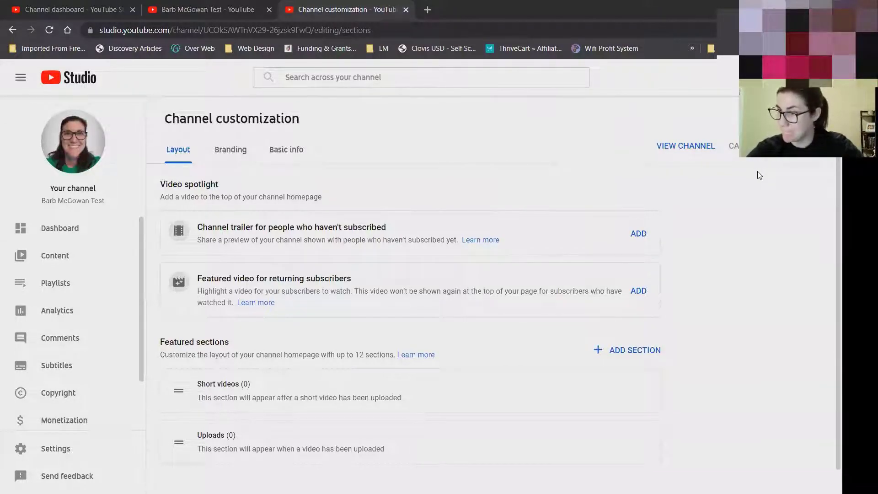
left_click(276, 154)
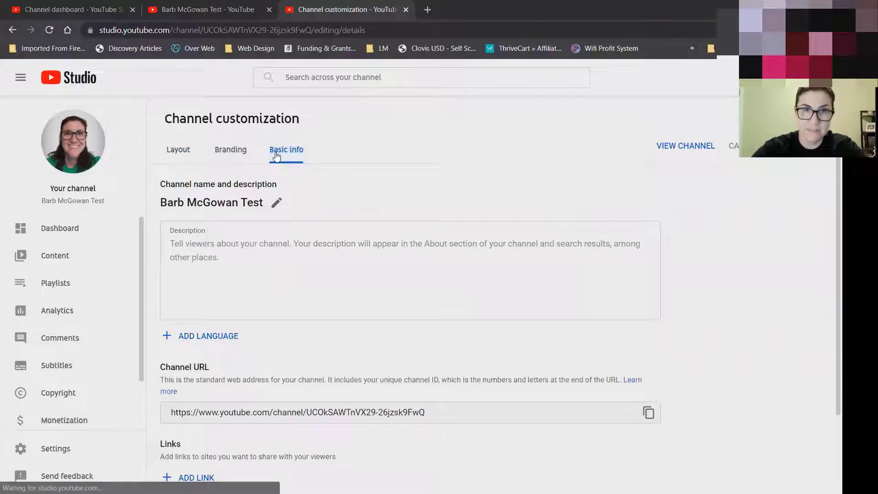
left_click(272, 257)
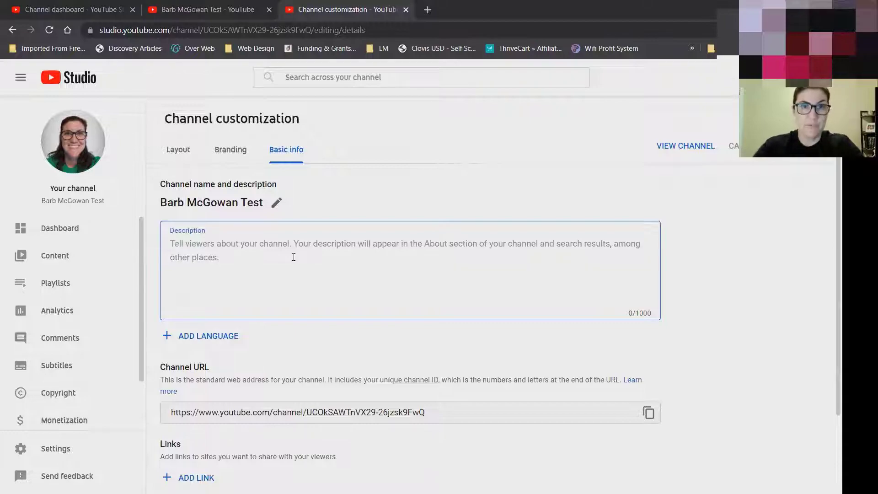
Write the intro paragraph: affiliate marketer, virtual mentor, new content Wednesdays 4:00 pm Pacific.
type("Hi")
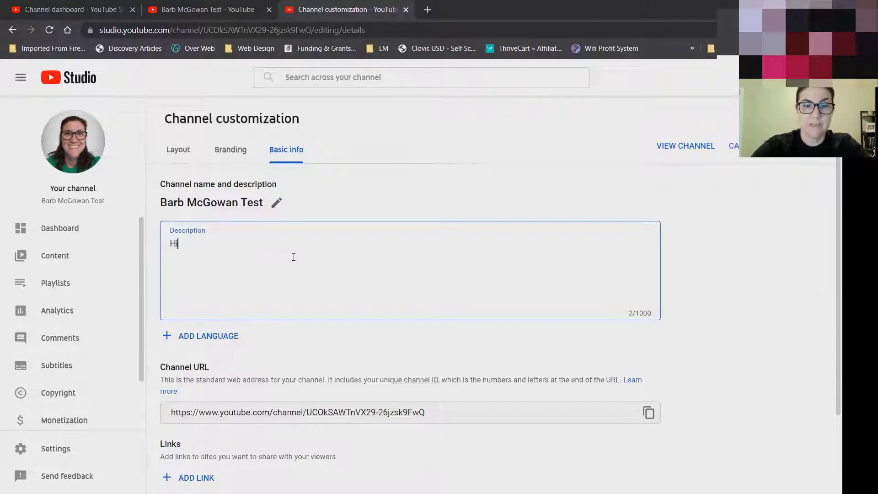
type(" I'm Barb McGowan, I'm ")
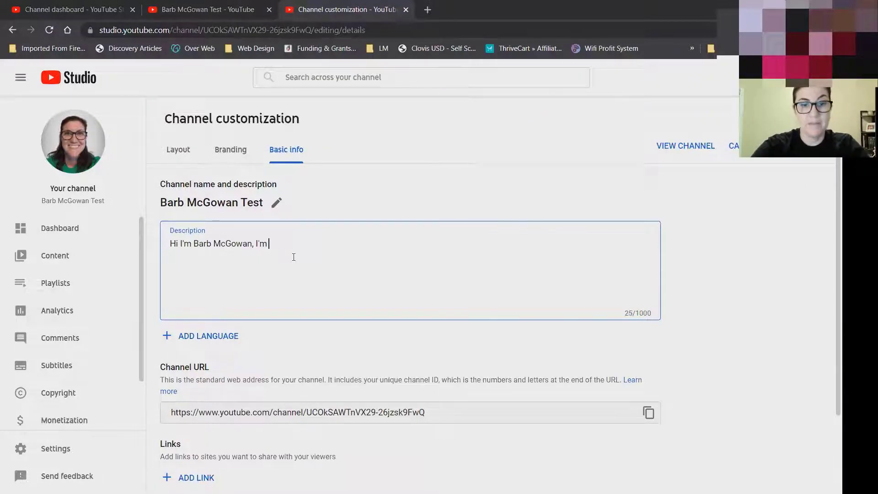
type("an af")
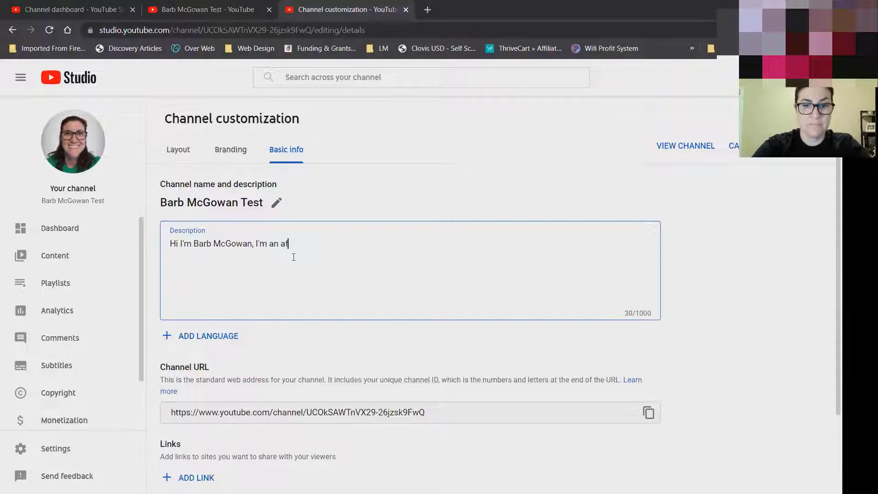
type("filiate marketer and your new virtual mentor!")
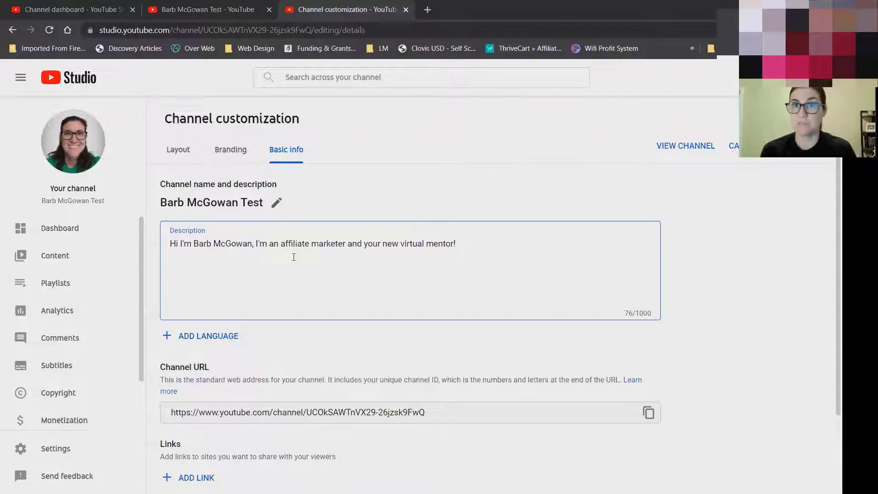
type("e")
type("lp new and")
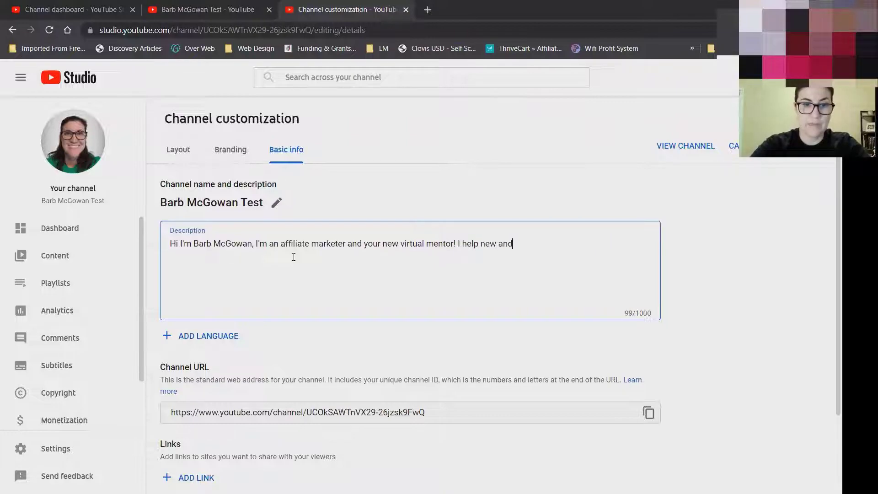
type(" struggling affiliate marketers")
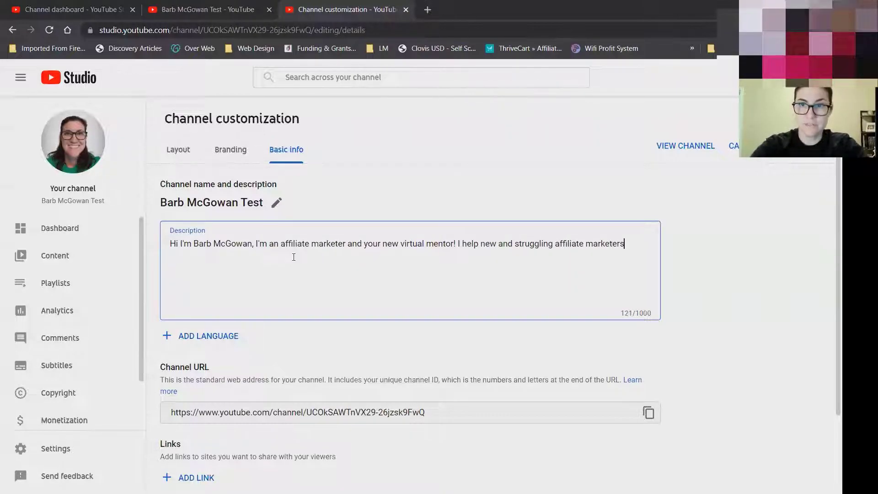
type(" get started making money online")
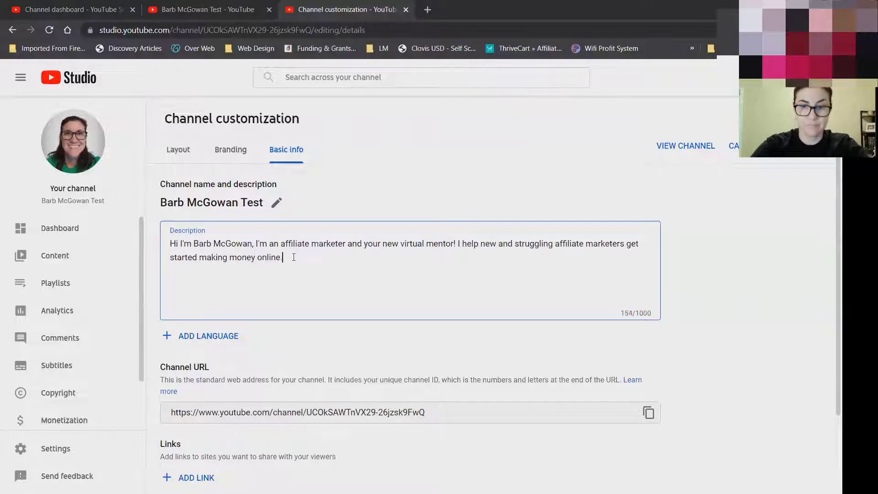
type(". If I hat's ")
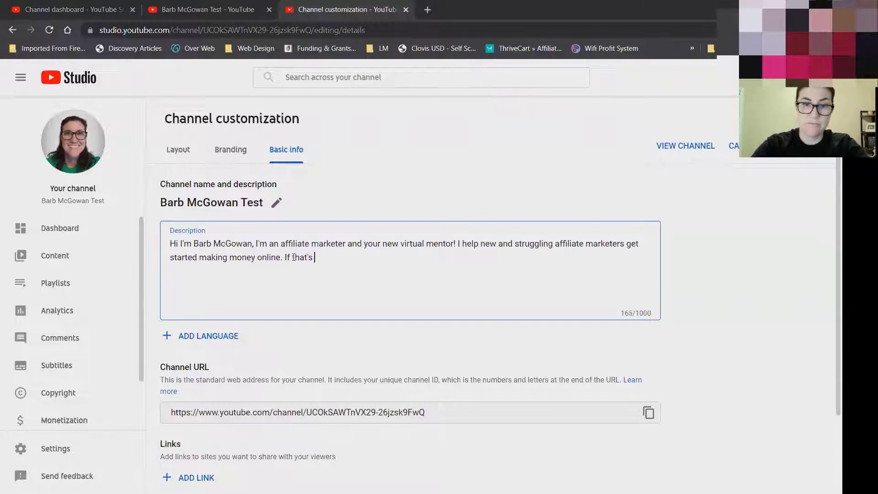
type("you, be sur")
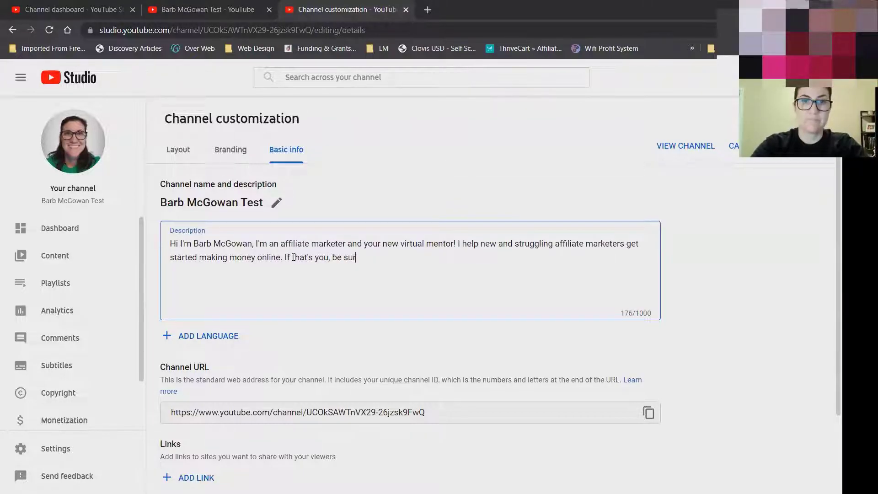
type("e to subscribe to")
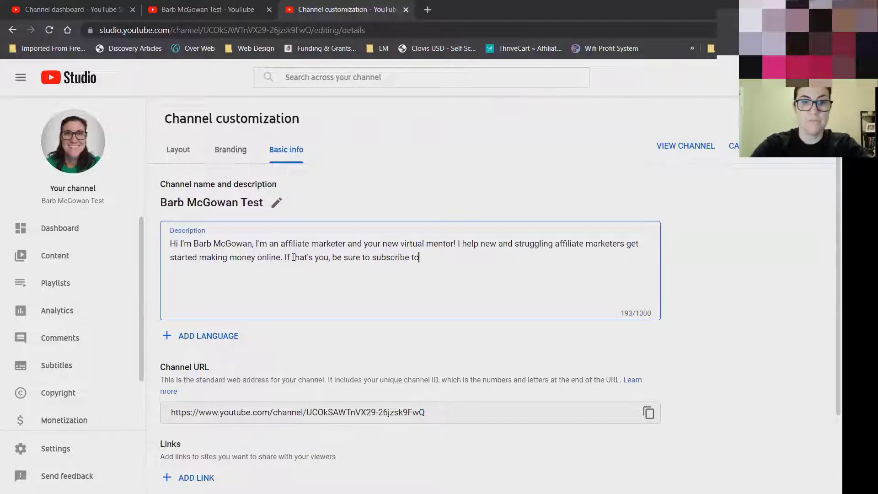
type(" my channel. I post new content every Wednesday at")
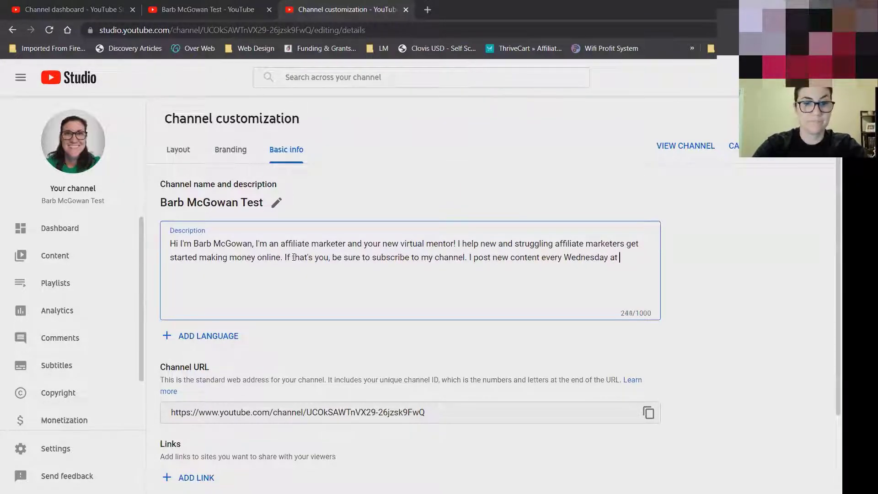
type(" 4:00 pm Pacific.")
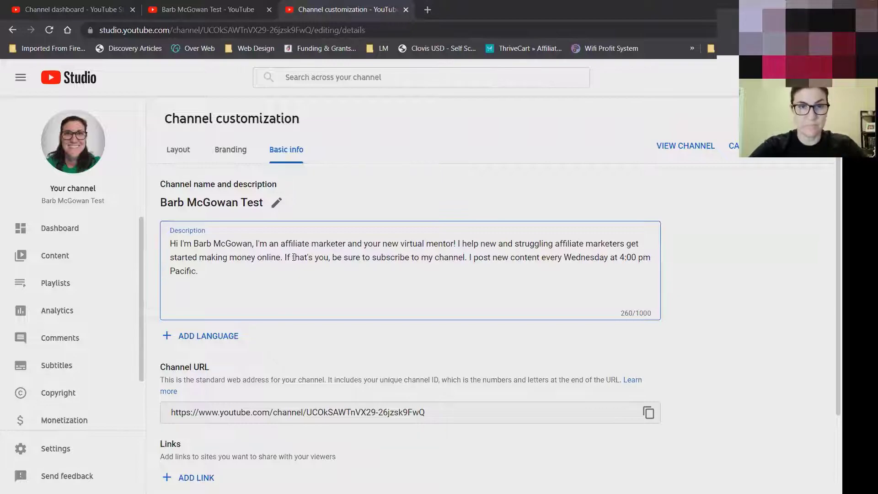
key("Return")
key("Return")
Type the #1 affiliate-marketing recommendation sentence ending in the free-access web link.
type("For my number")
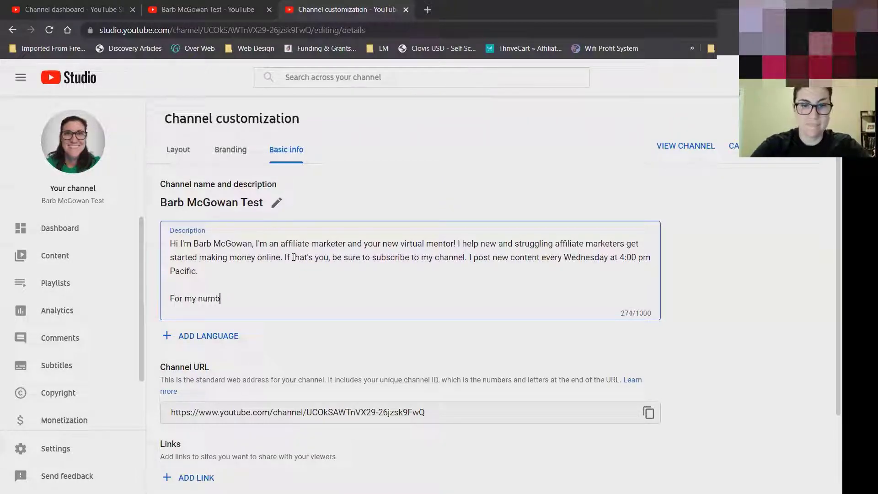
key("BackSpace")
key("BackSpace")
key("BackSpace")
key("BackSpace")
type("#1 ")
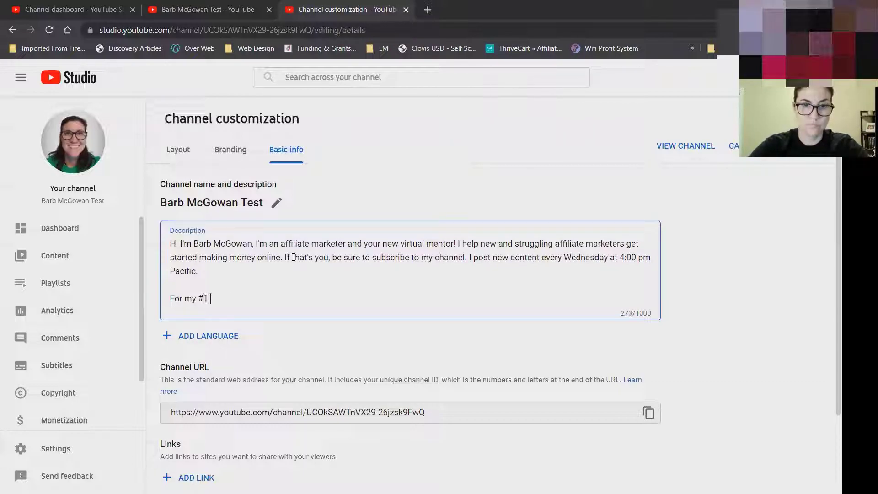
type("recommendation f")
type("o rg")
type("r getting started")
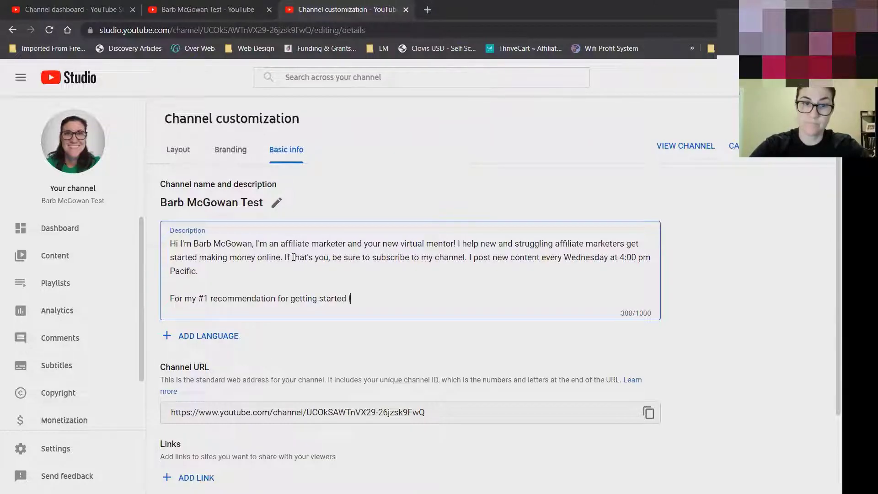
type("learning affiliate marketing, g")
type("o to https://www.barb")
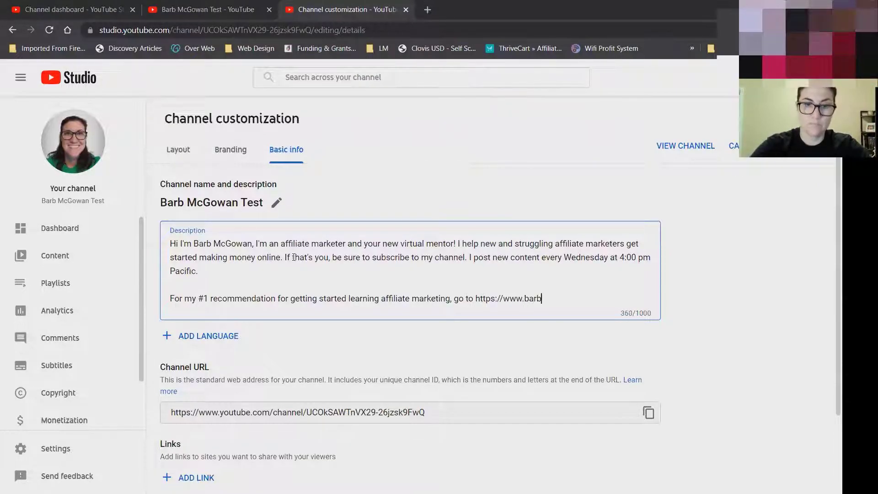
type("mcgowan.com/free-avccess.")
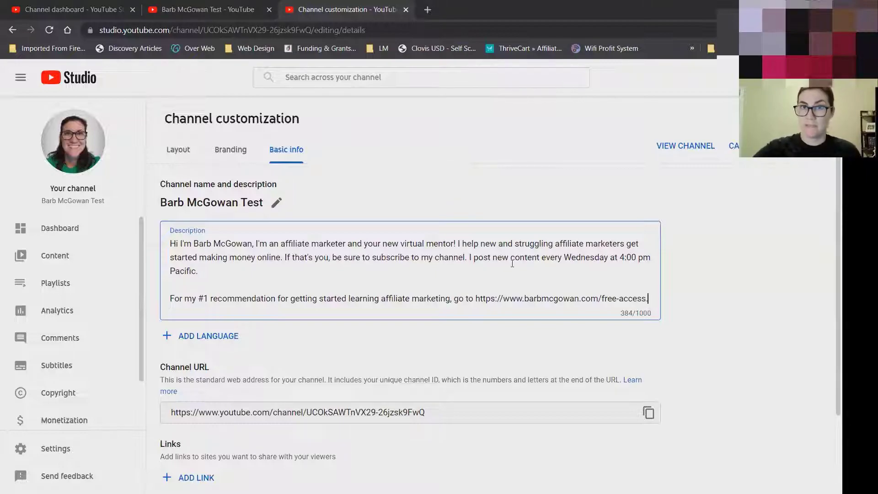
scroll(499, 294, "down", 2)
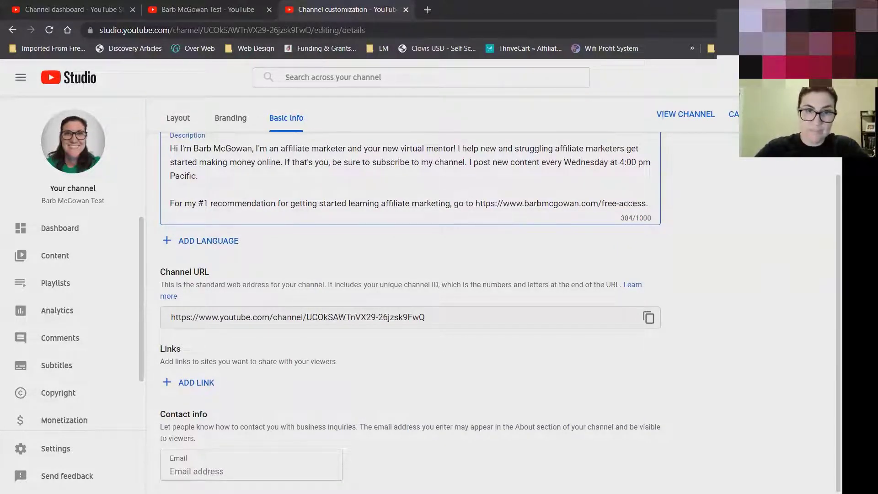
left_click(317, 317)
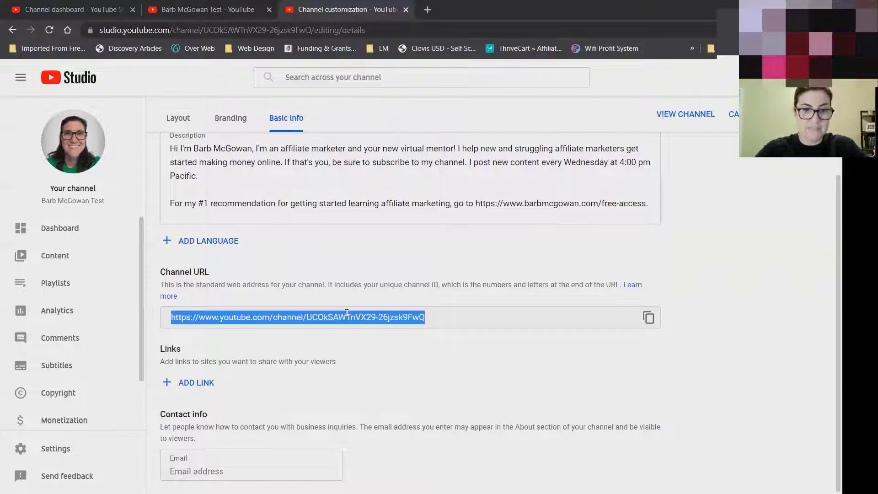
left_click(436, 350)
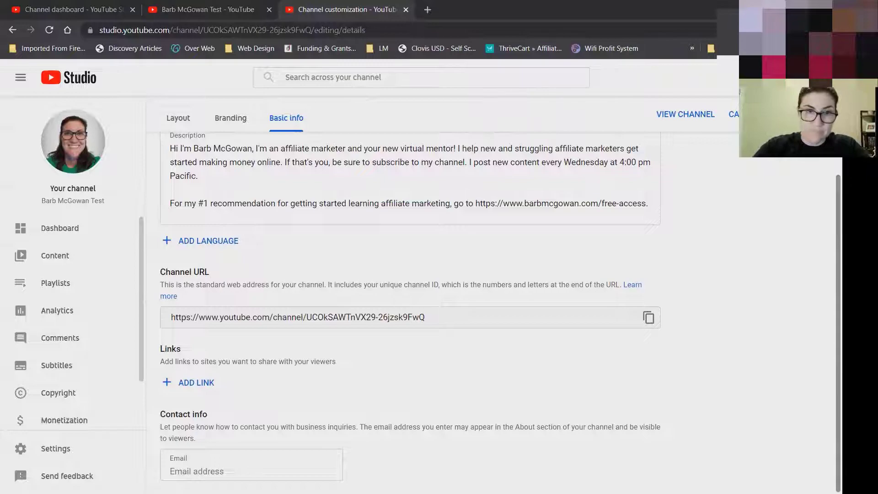
left_click(195, 382)
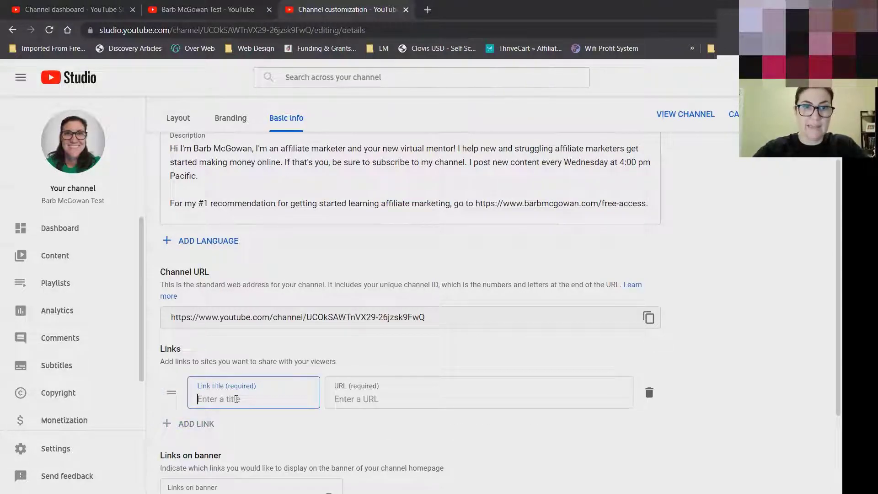
type("Facebook")
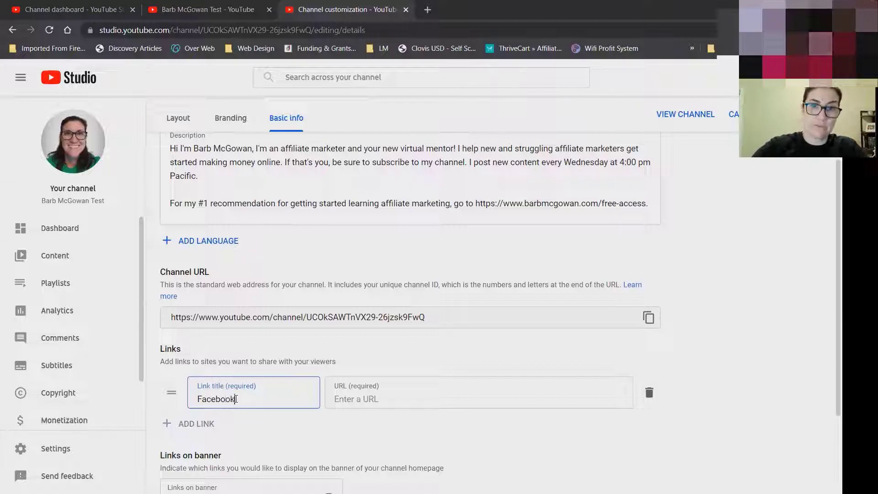
left_click(364, 401)
type("https://facebook.c")
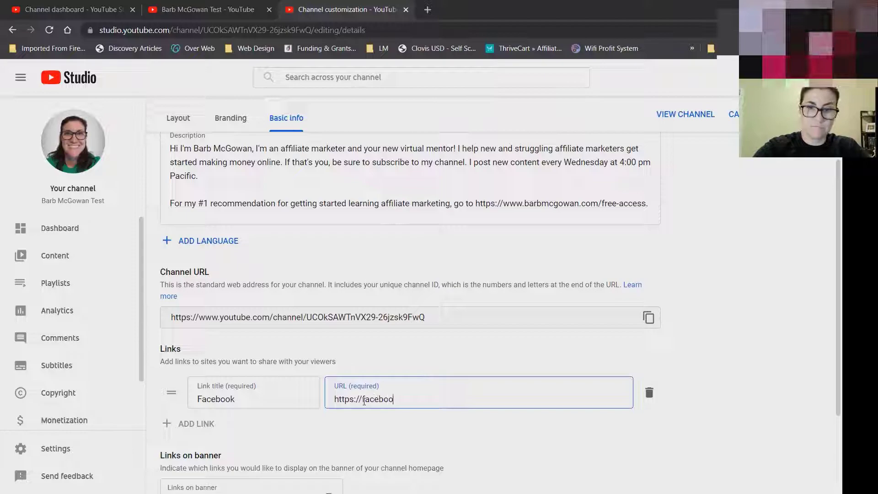
type("om/groups/")
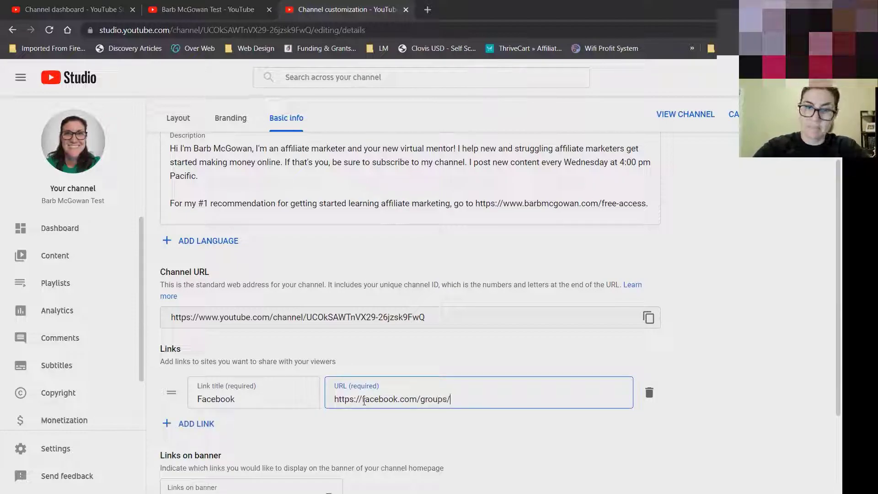
type("quitthe9to5grind")
Add a 'Subscribe' link whose URL is the copied Channel URL.
left_click(197, 424)
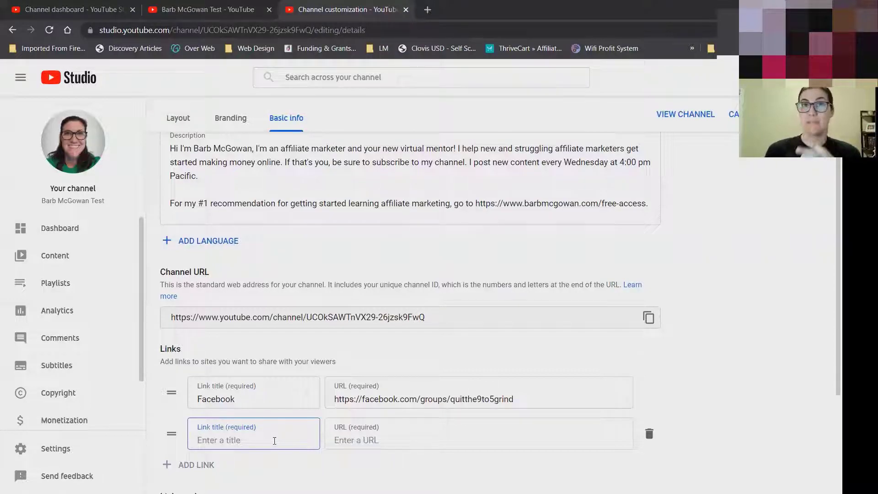
type("Subscribe")
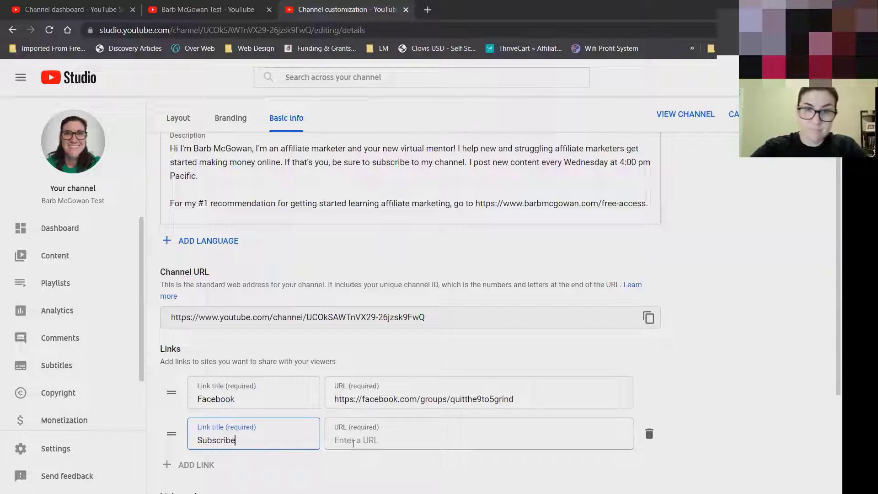
left_click(441, 316)
key("ctrl+c")
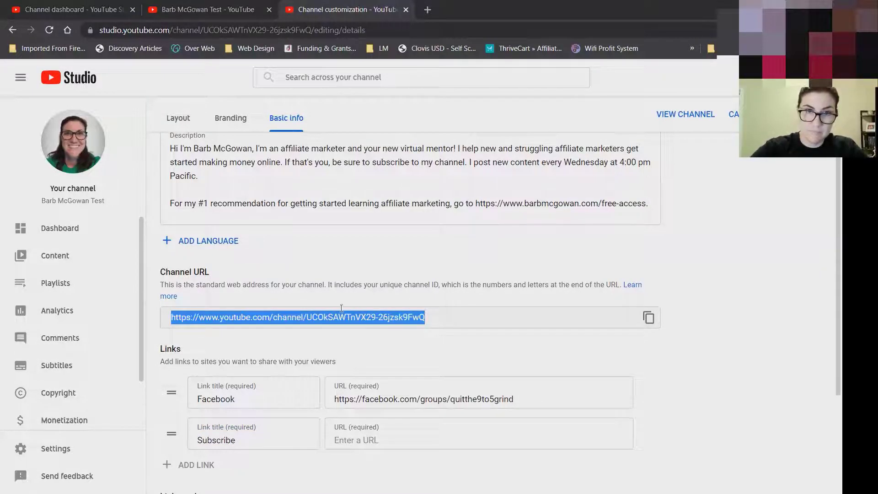
left_click(362, 441)
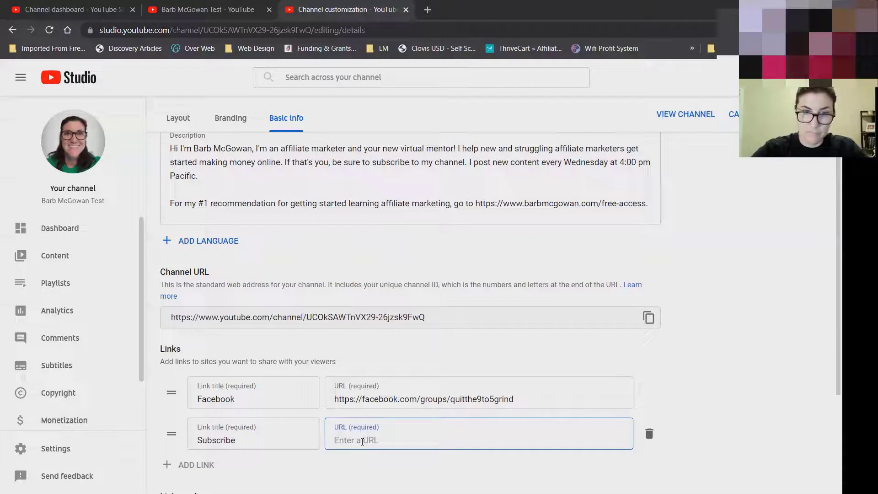
key("ctrl+v")
scroll(362, 440, "down", 1)
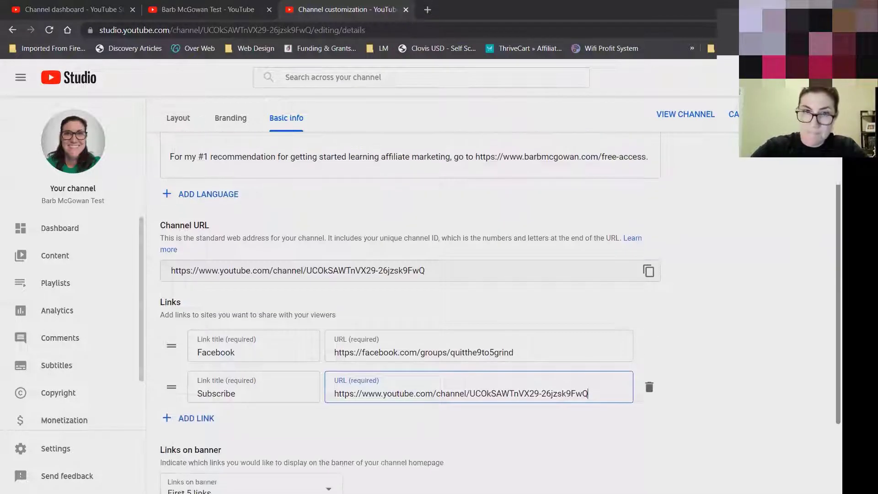
scroll(362, 412, "down", 2)
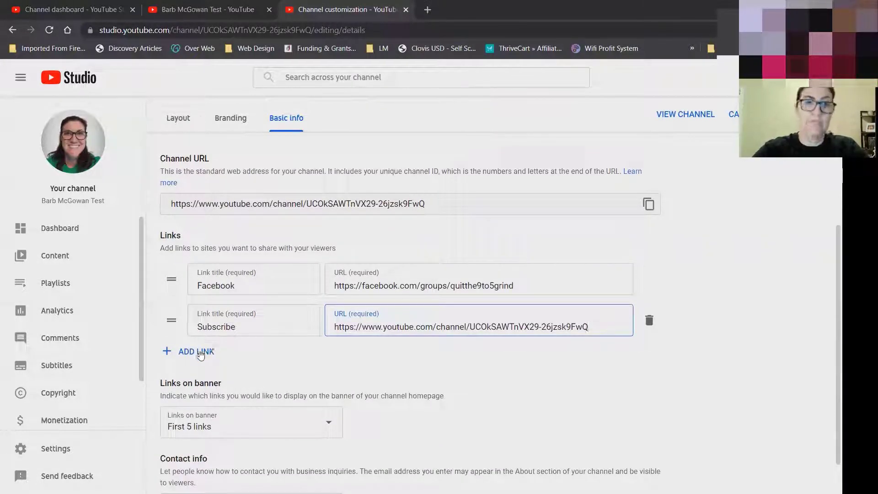
Add a third link titled 'Learn Affiliate Marketing' with the owner's free-access website URL.
left_click(199, 352)
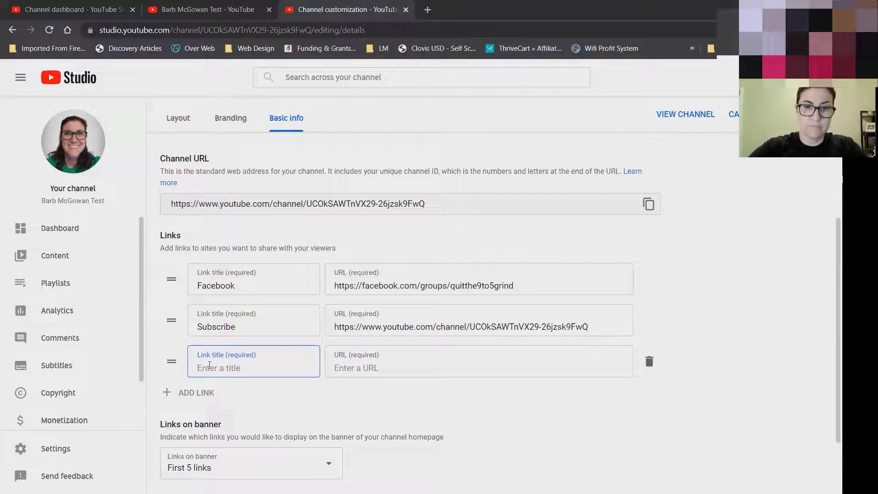
type("#1 Recommendation")
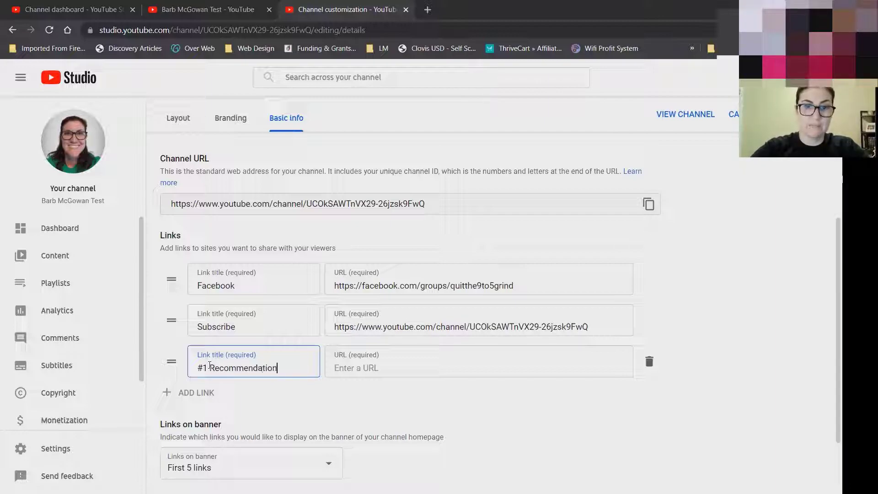
type(" for Learning A")
key("BackSpace")
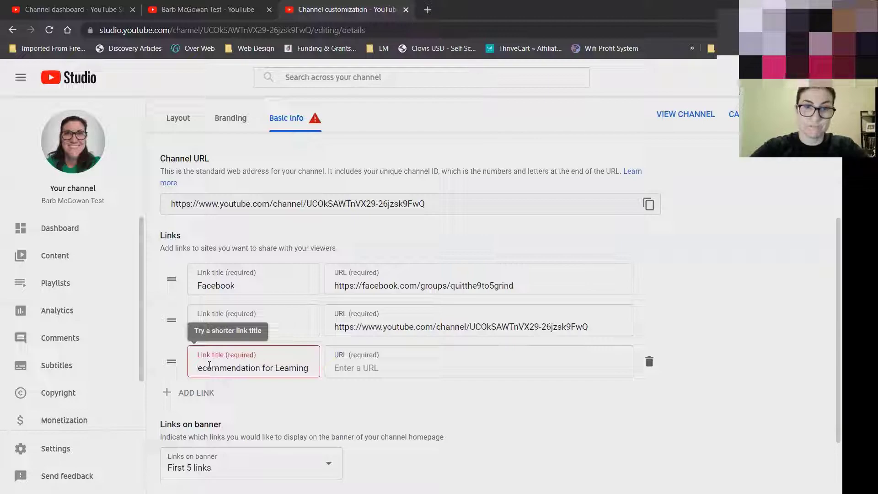
key("BackSpace")
key("BackSpace")
key("BackSpace")
key("BackSpace")
key("BackSpace")
key("BackSpace")
key("BackSpace")
key("BackSpace")
key("BackSpace")
key("BackSpace")
key("BackSpace")
key("BackSpace")
key("BackSpace")
key("BackSpace")
key("BackSpace")
key("BackSpace")
key("BackSpace")
key("BackSpace")
key("BackSpace")
key("BackSpace")
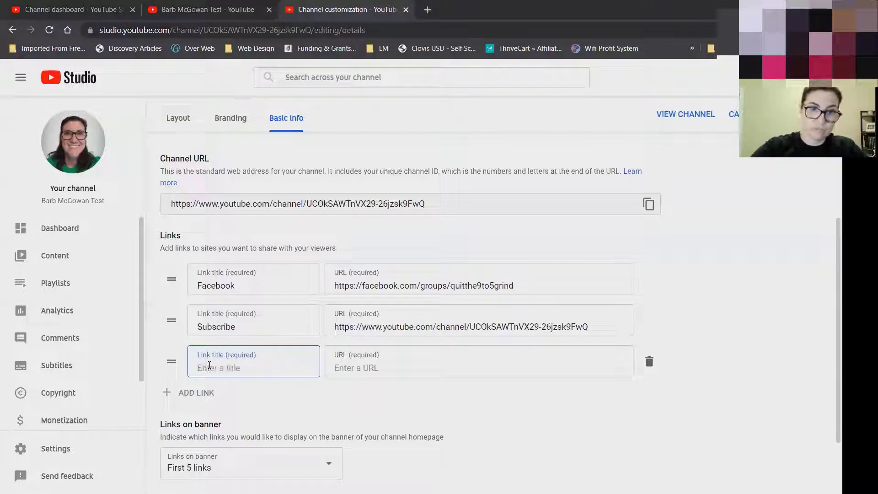
type("Learn A")
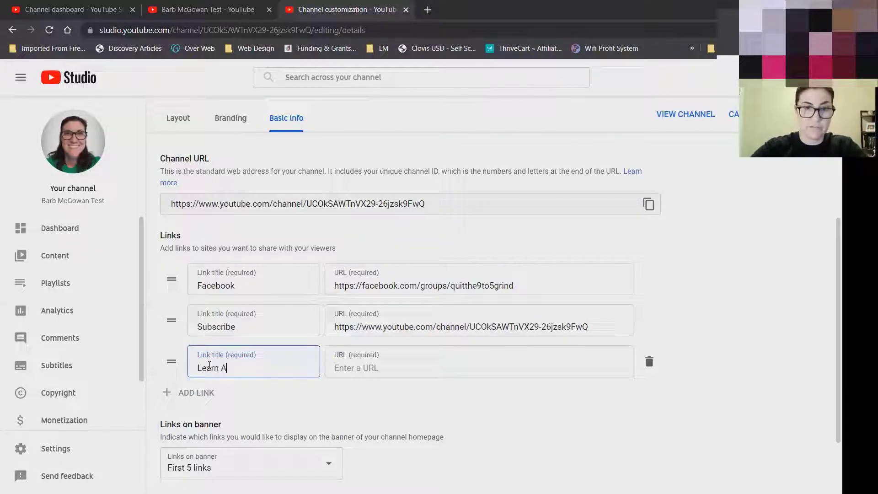
type("ffiliate Ma")
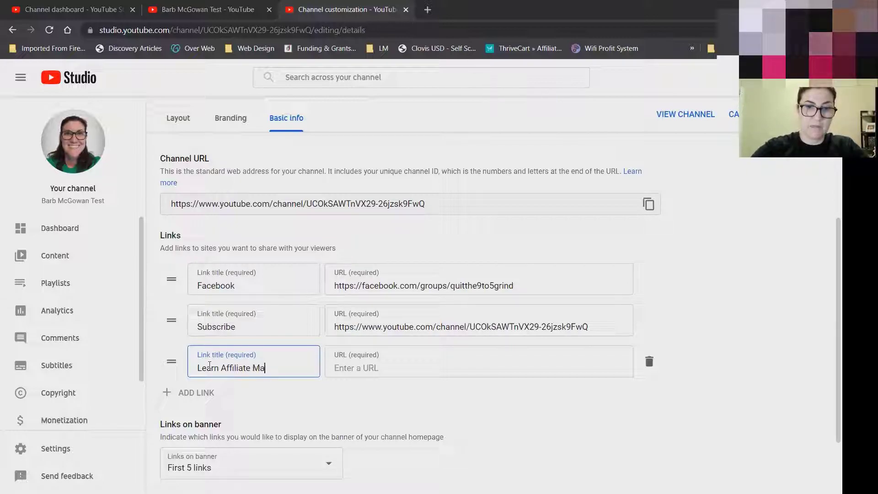
type("rketing")
key("Tab")
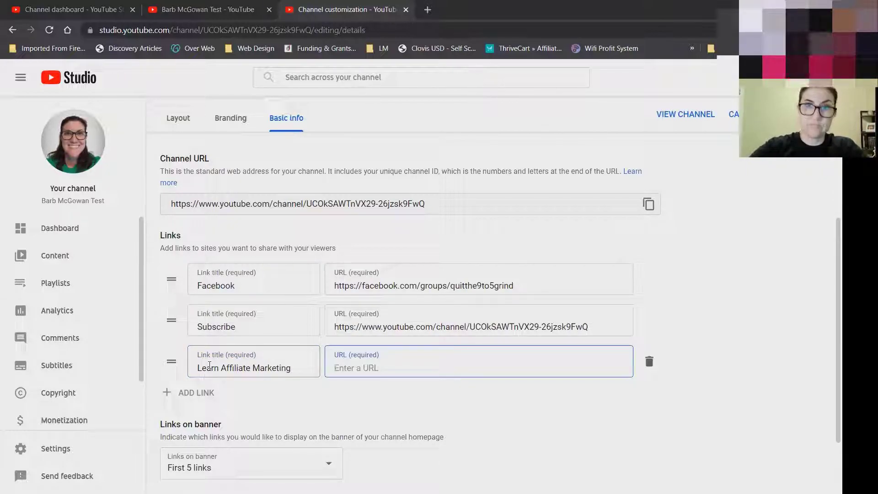
type("https")
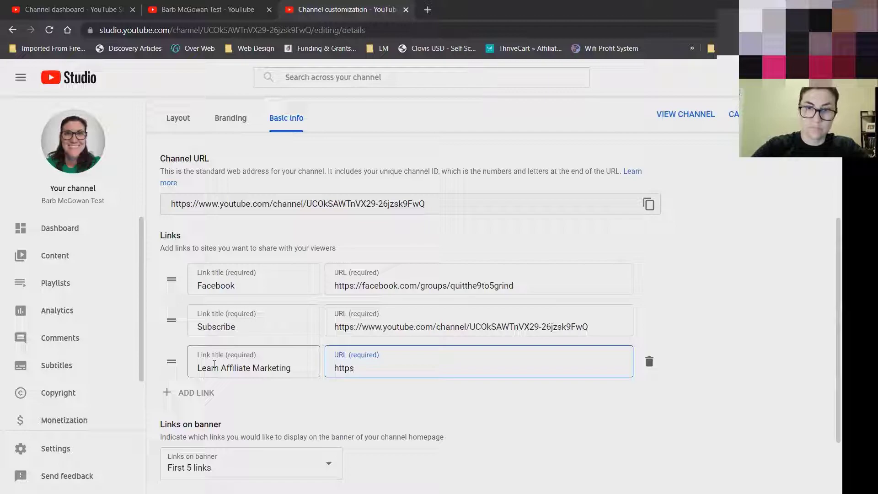
type("://www.")
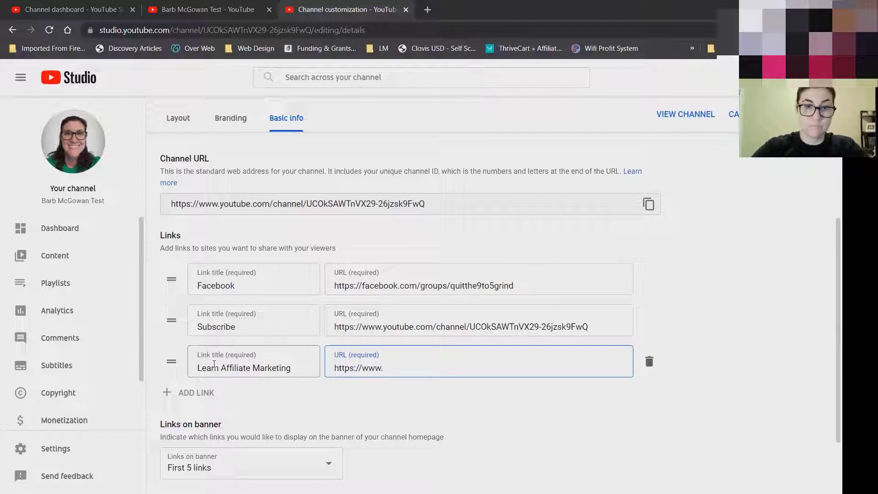
type("barbmcgowan.com/free-access")
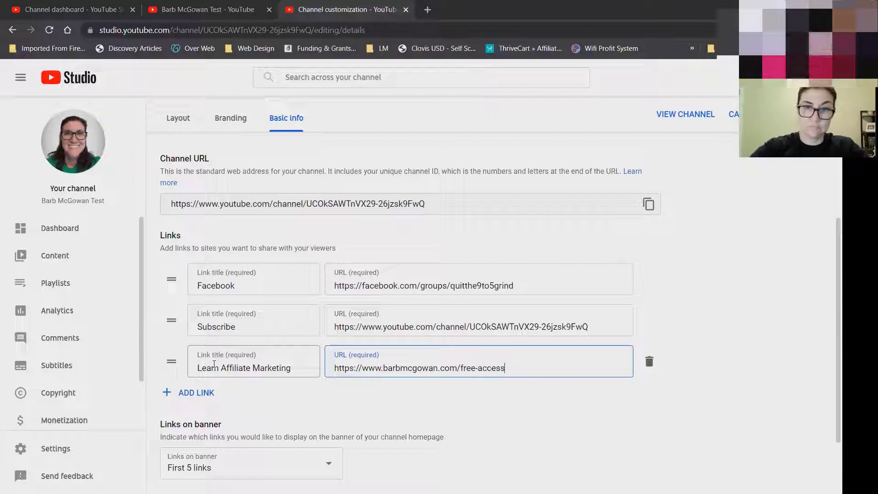
left_click(164, 317)
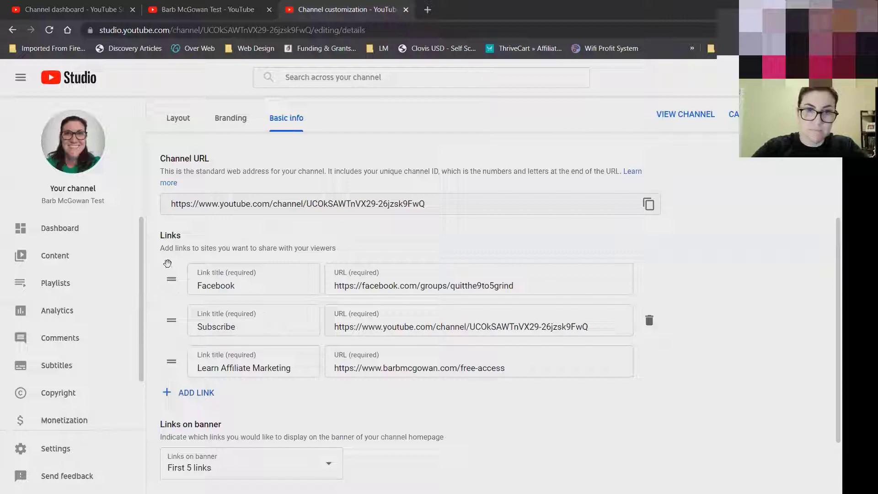
left_click_drag(172, 280, 168, 327)
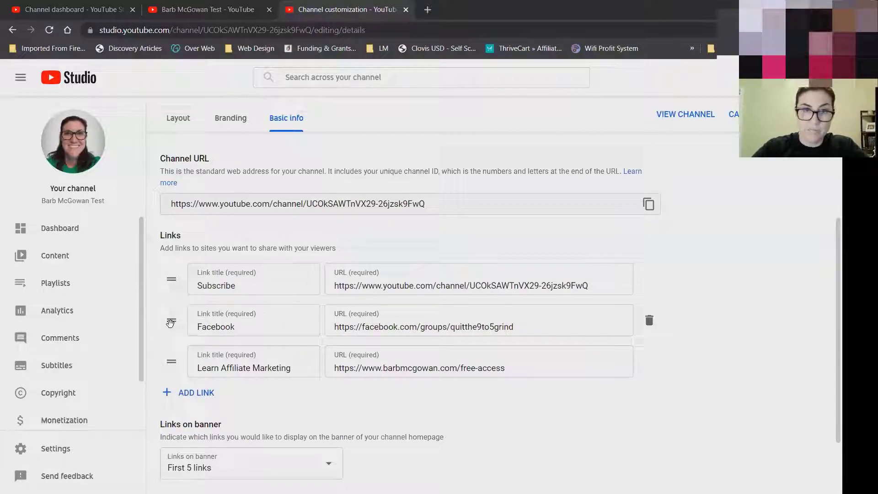
left_click_drag(171, 360, 169, 316)
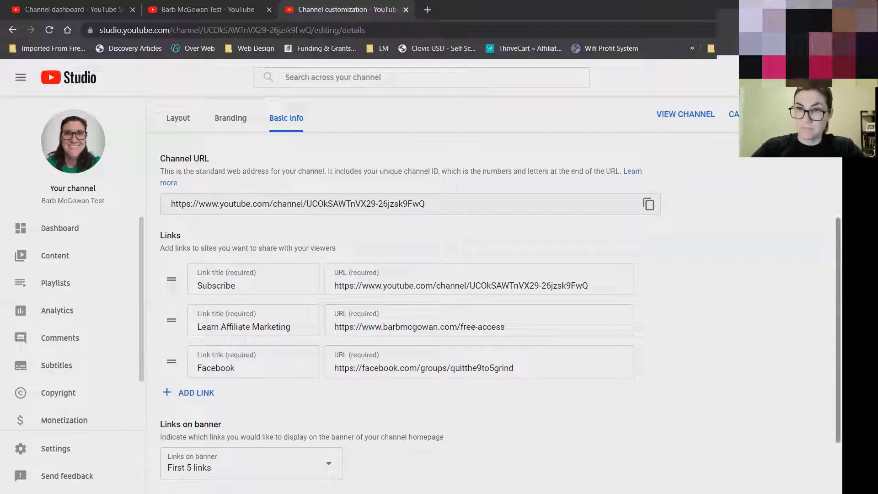
scroll(500, 275, "down", 1)
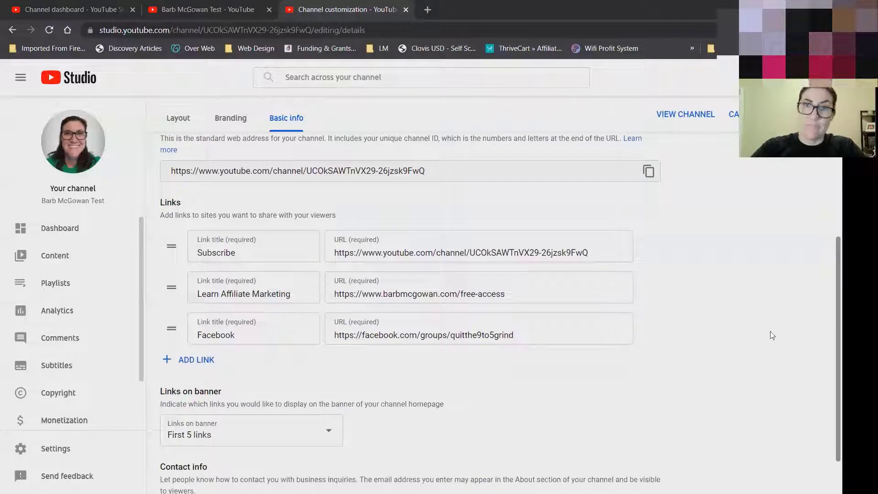
left_click(599, 251)
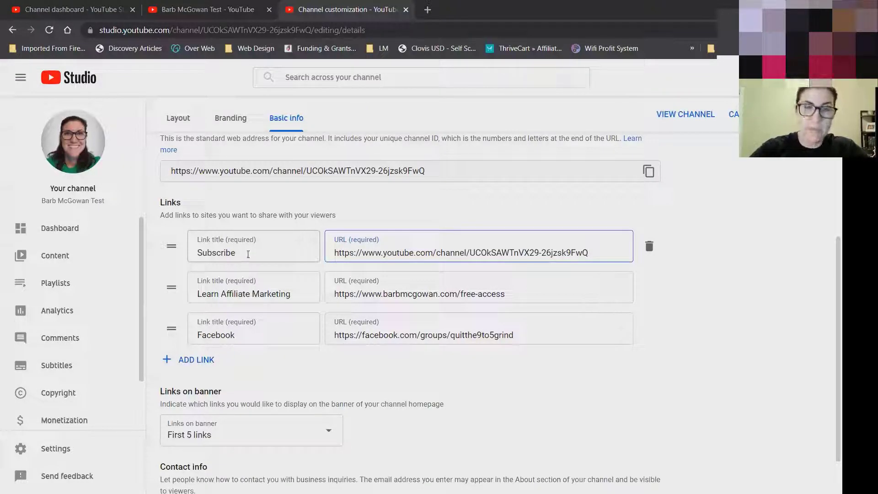
left_click(246, 248)
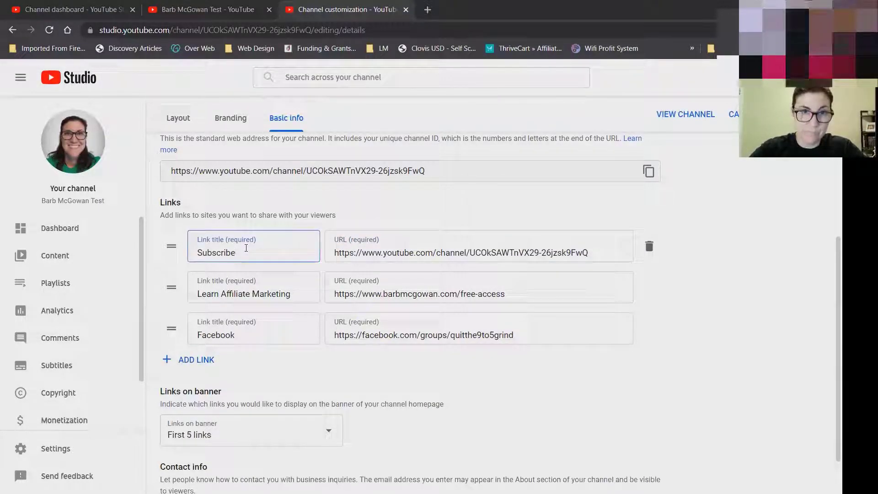
left_click(591, 255)
left_click_drag(595, 253, 323, 254)
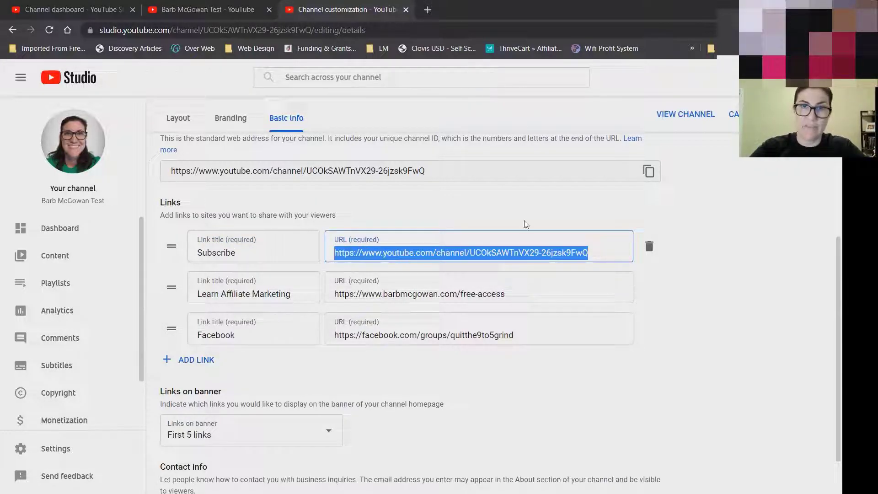
left_click(620, 251)
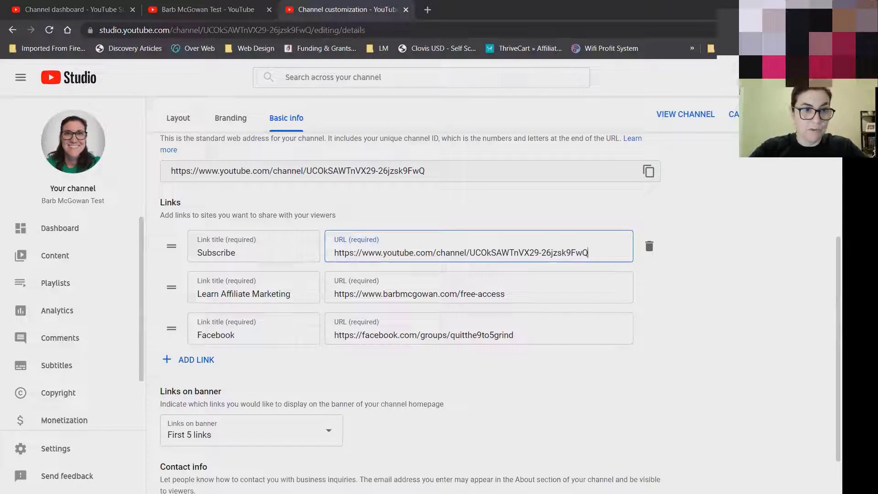
key("alt+Tab")
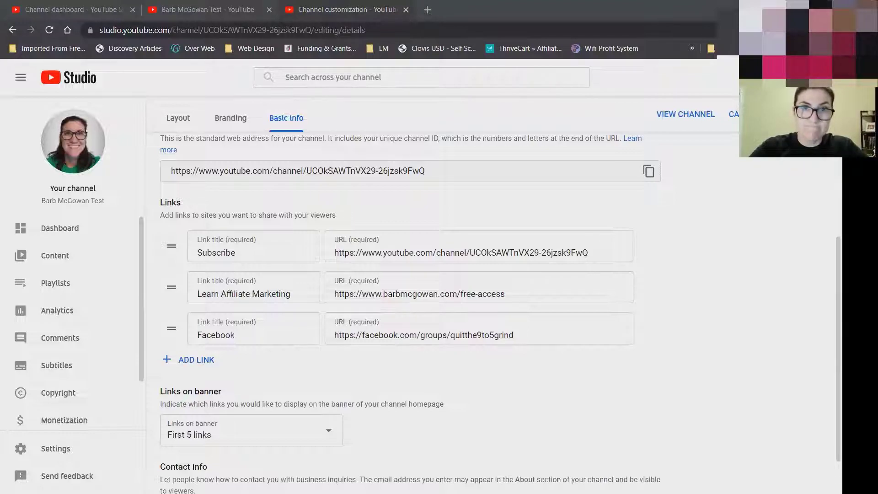
left_click(607, 254)
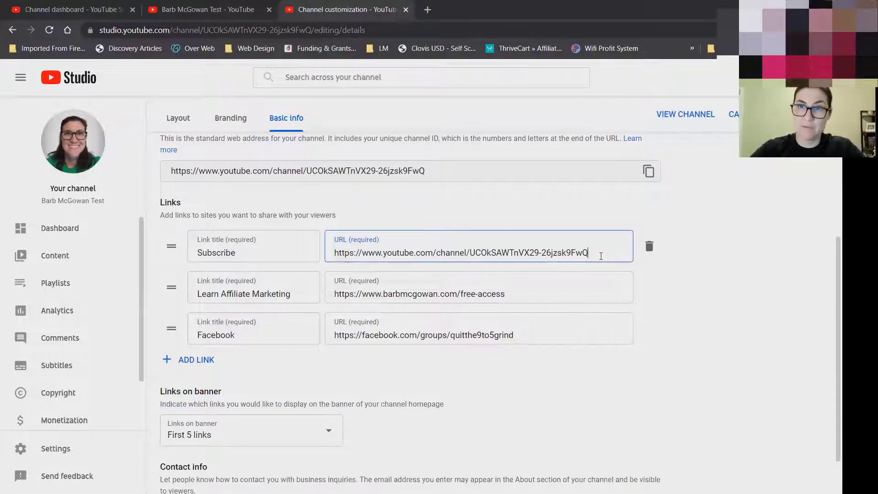
Append ?sub_confirmation=1 to the Subscribe URL and select the whole URL for copying.
type("?sub_confirmation=1")
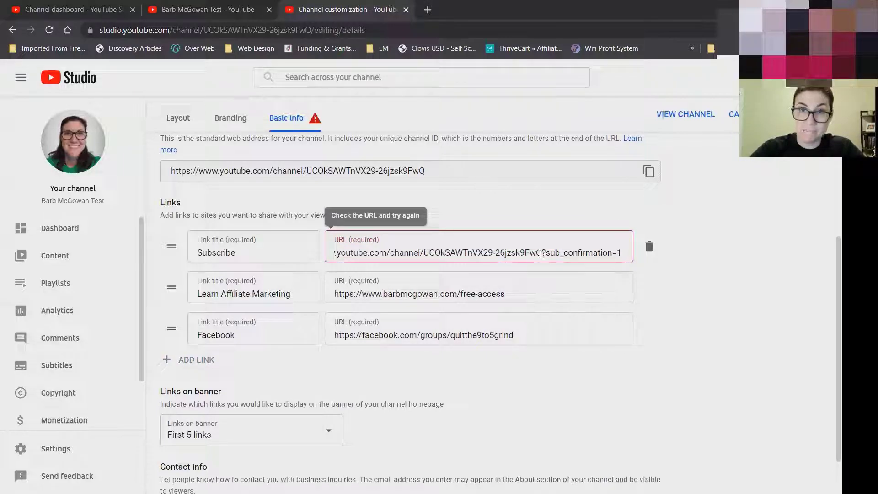
left_click_drag(540, 252, 646, 255)
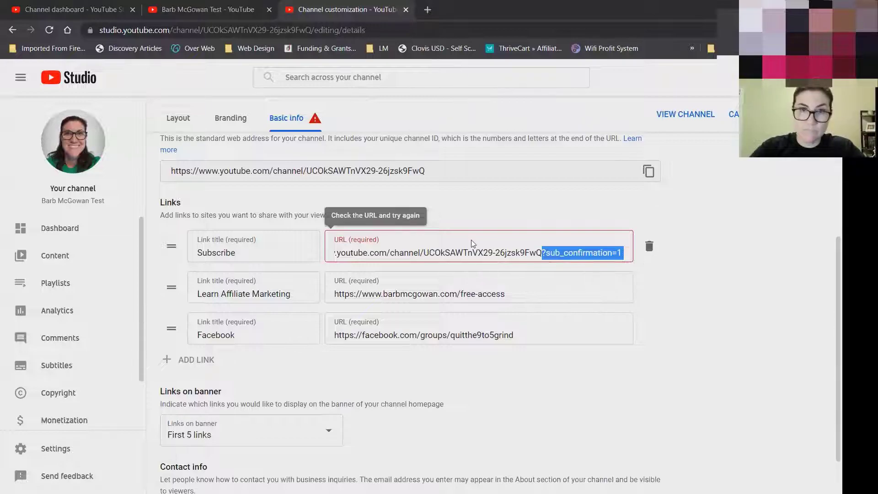
left_click(459, 246)
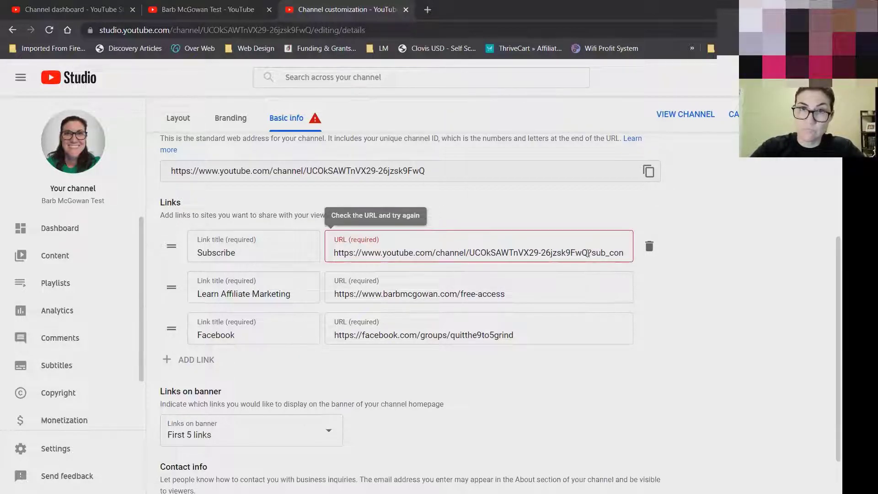
left_click_drag(588, 253, 627, 254)
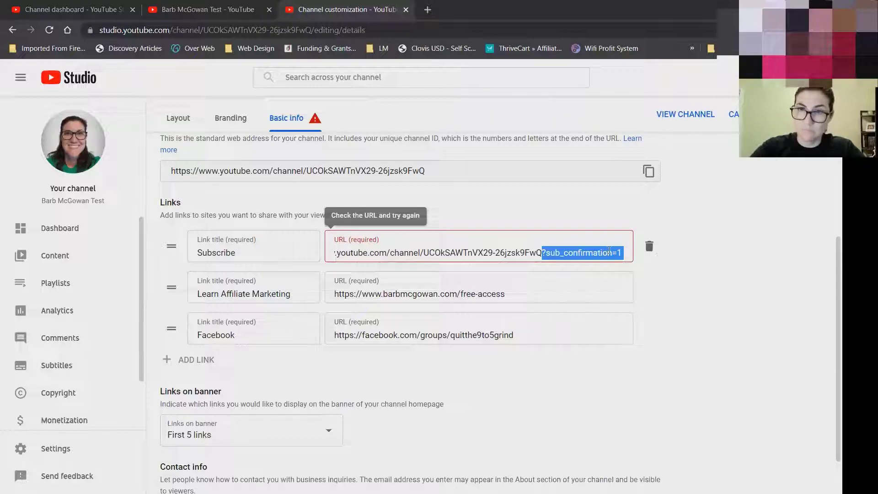
triple_click(577, 253)
key("ctrl+c")
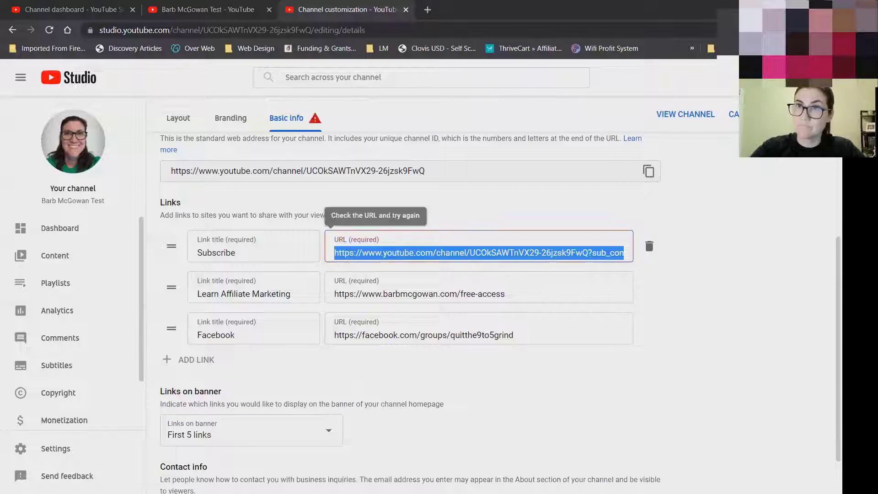
Test the copied subscribe URL in a new incognito tab, then close it.
left_click(433, 19)
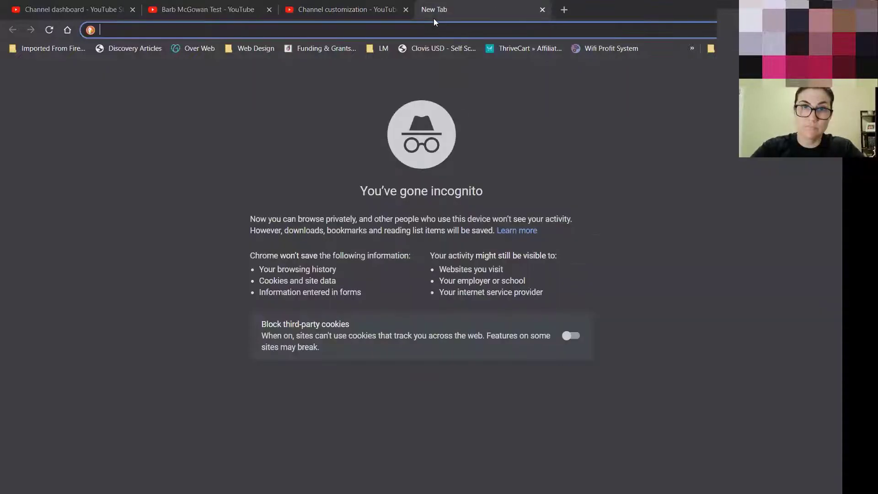
key("ctrl+v")
key("Return")
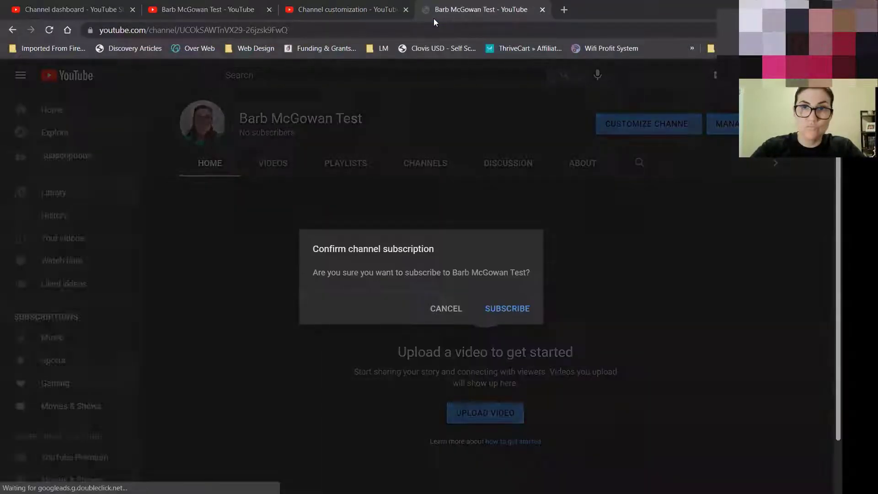
left_click(543, 9)
left_click(456, 254)
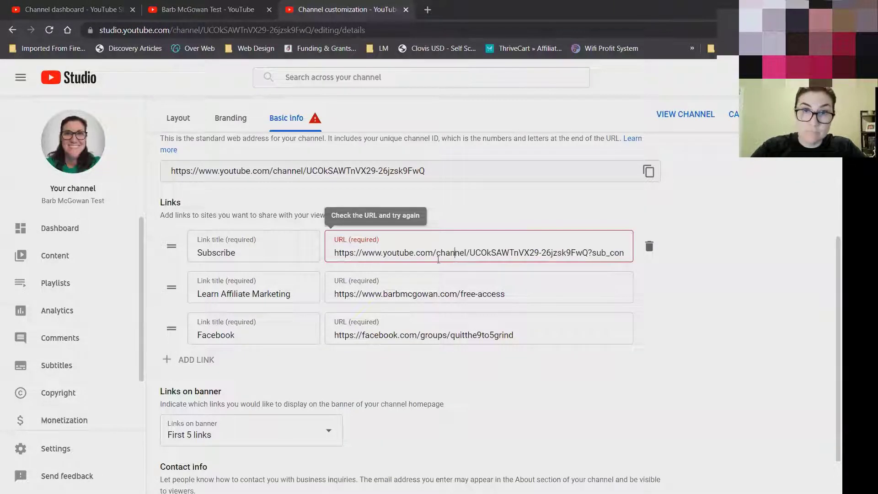
left_click_drag(362, 253, 321, 252)
key("BackSpace")
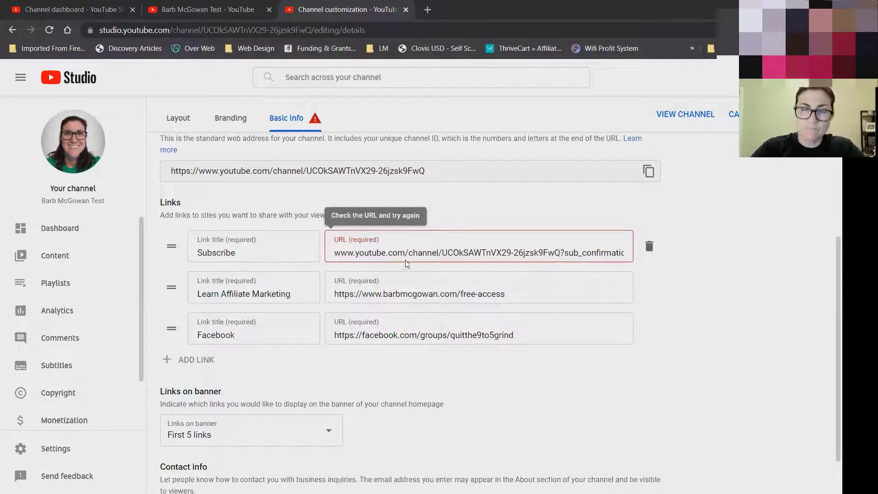
left_click_drag(470, 253, 658, 253)
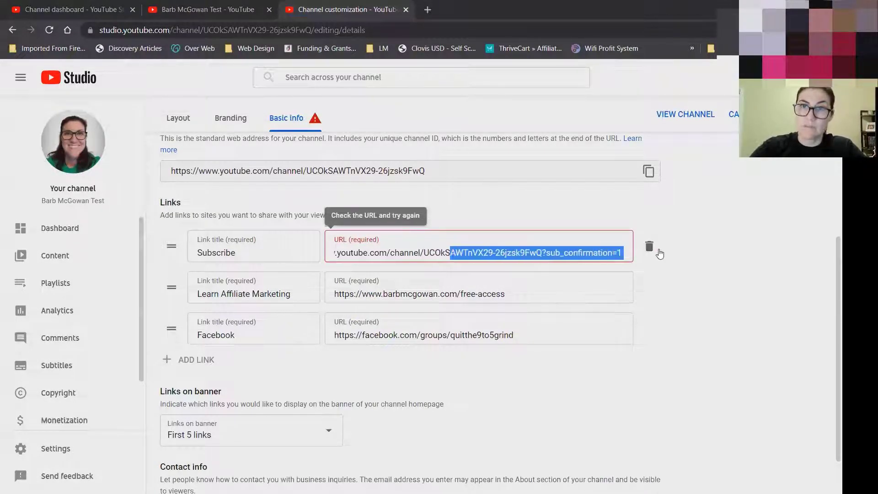
left_click(544, 253)
left_click_drag(542, 253, 647, 257)
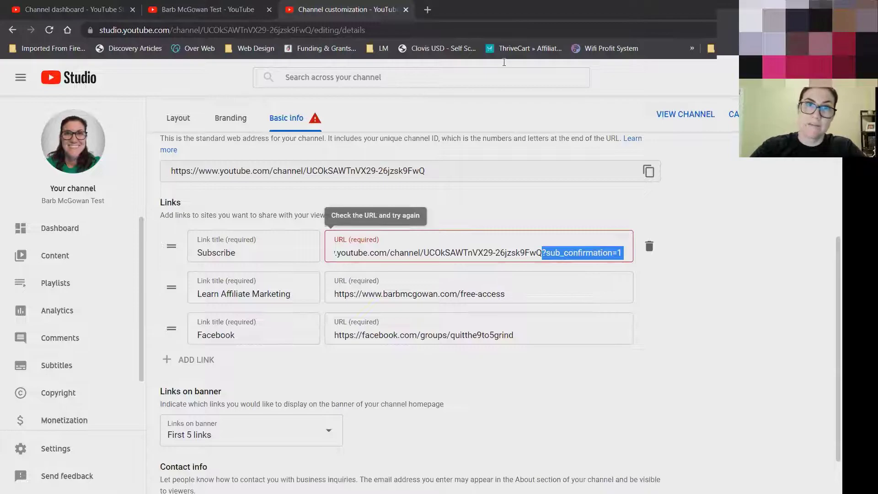
Retest the channel URL in a fresh incognito tab for the subscribe prompt, then close it.
key("ctrl+t")
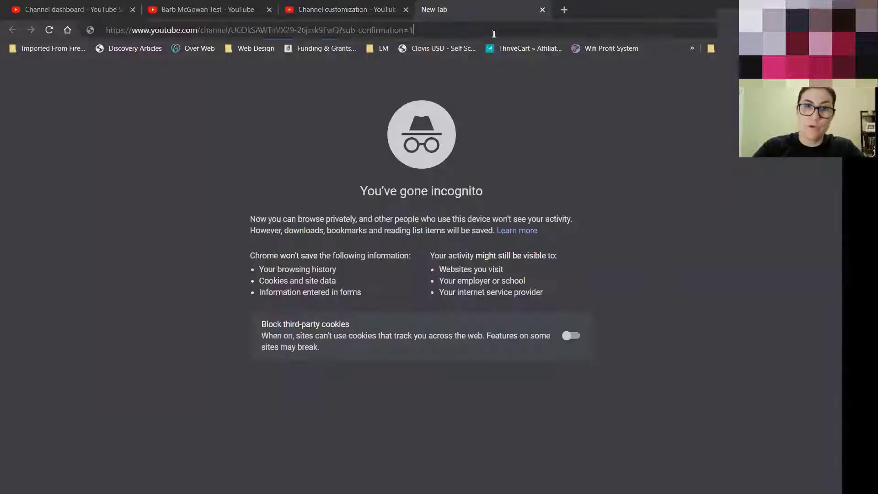
key("ctrl+v")
key("Return")
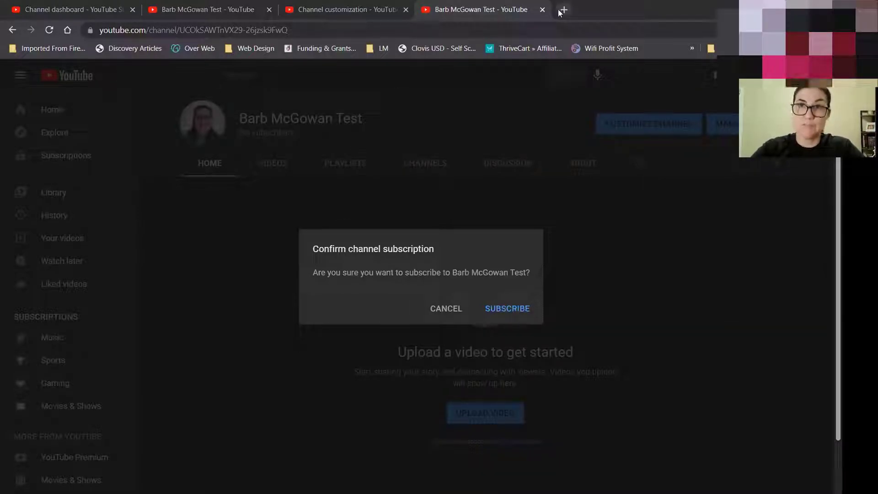
left_click(542, 10)
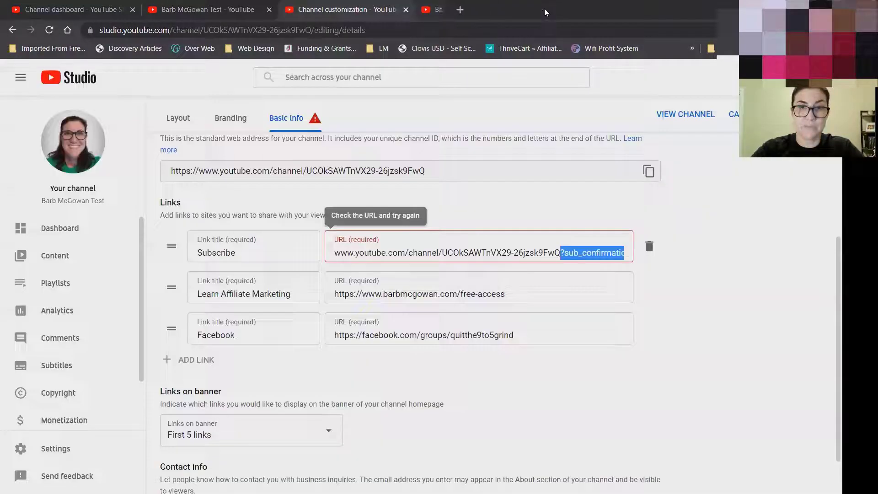
Finish editing the Subscribe URL and set Links on banner to First 2 links.
left_click(428, 253)
left_click_drag(347, 253, 305, 247)
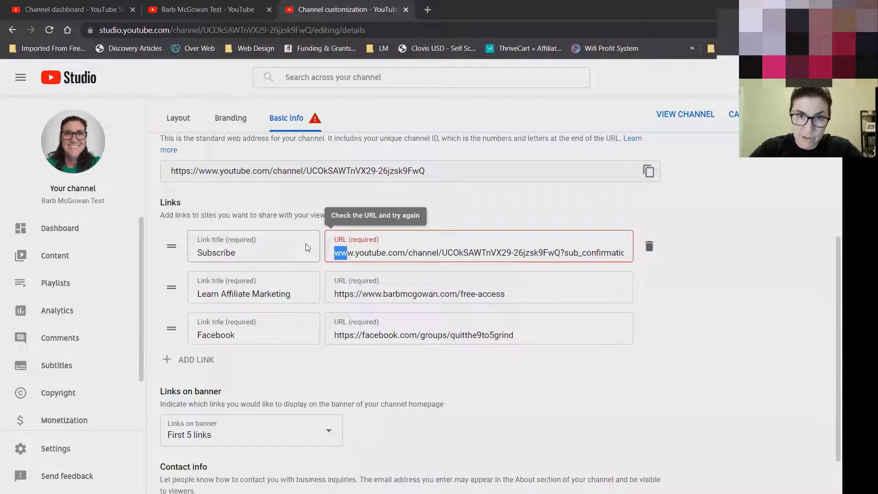
left_click(363, 252)
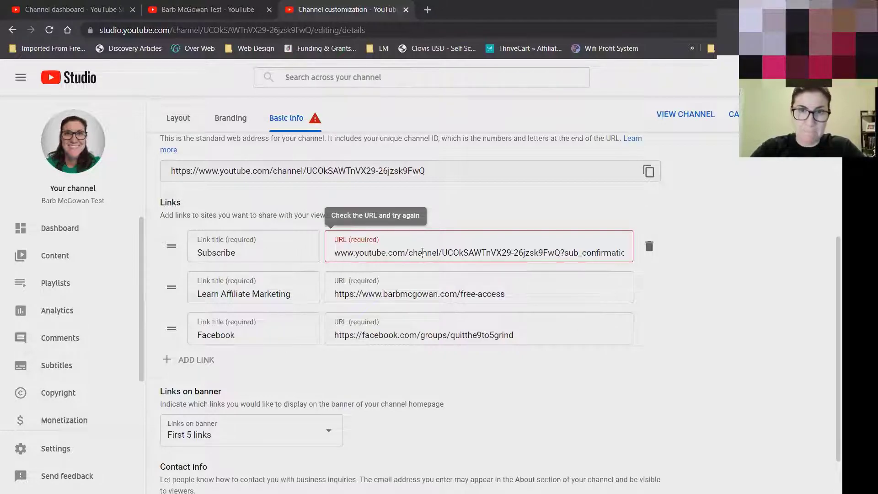
left_click(704, 365)
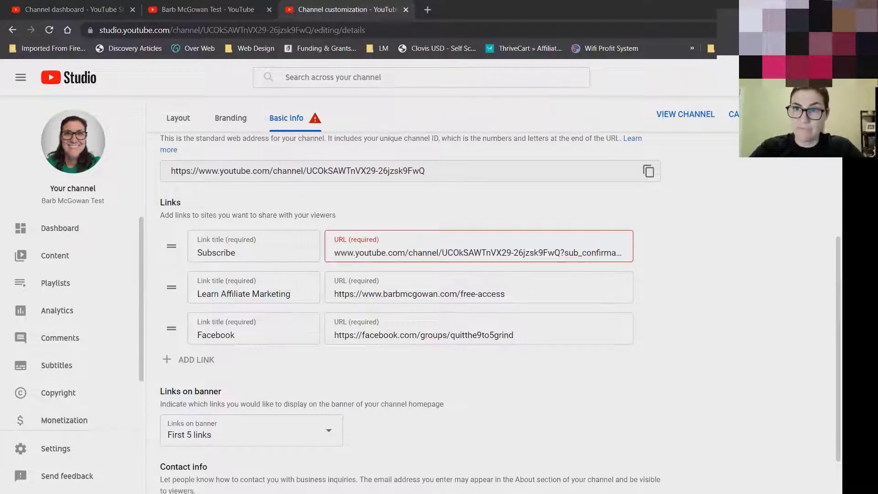
left_click(254, 437)
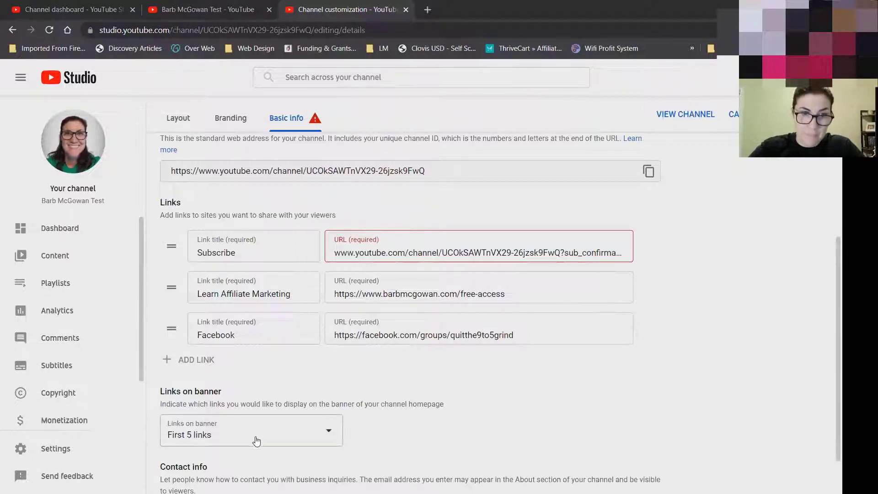
left_click(211, 350)
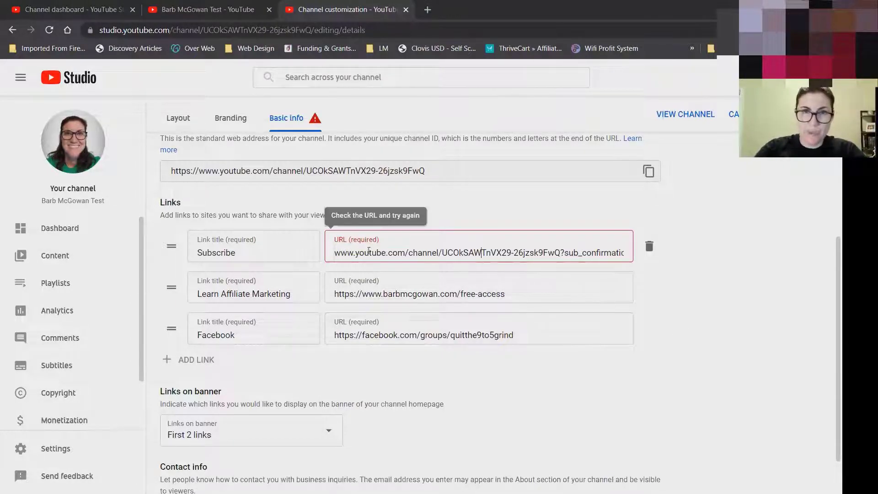
left_click(336, 253)
type("https://")
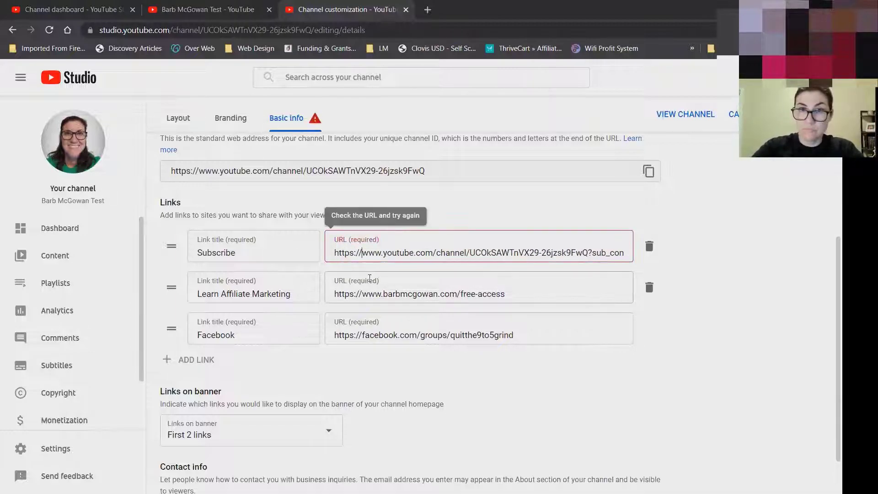
left_click(407, 288)
left_click(714, 358)
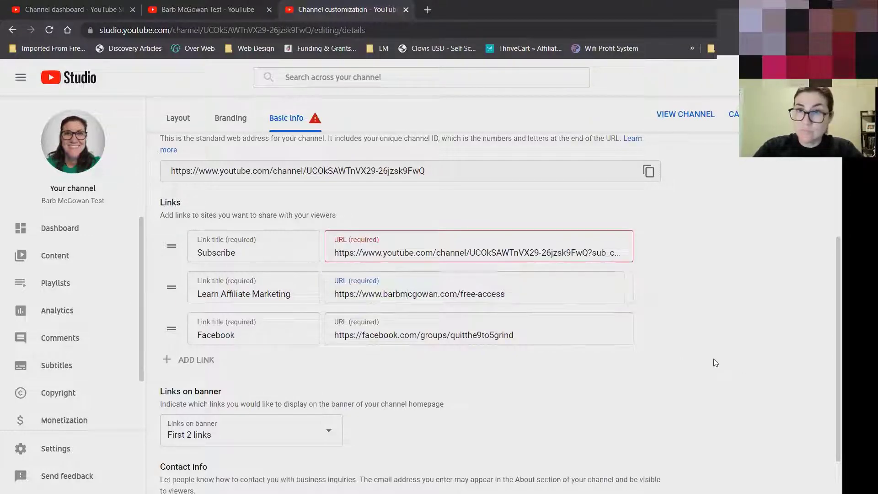
scroll(439, 297, "down", 1)
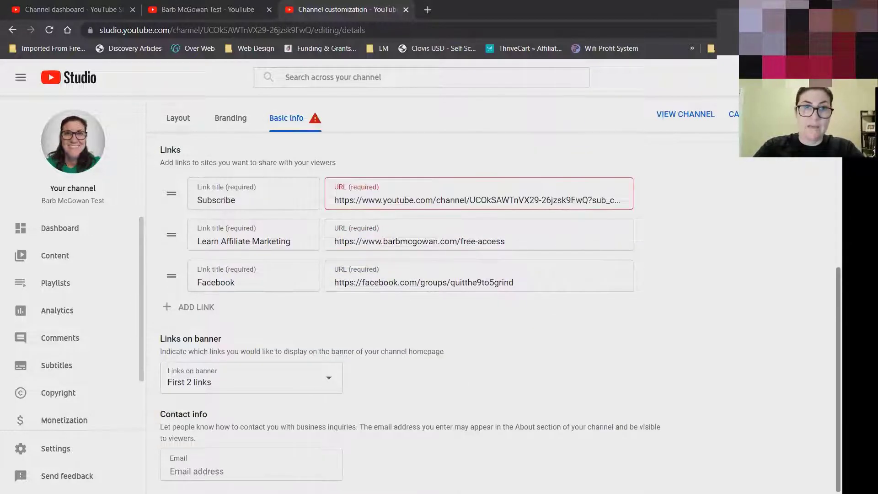
Review the link fields and keep Links on banner at First 2 links.
left_click(294, 196)
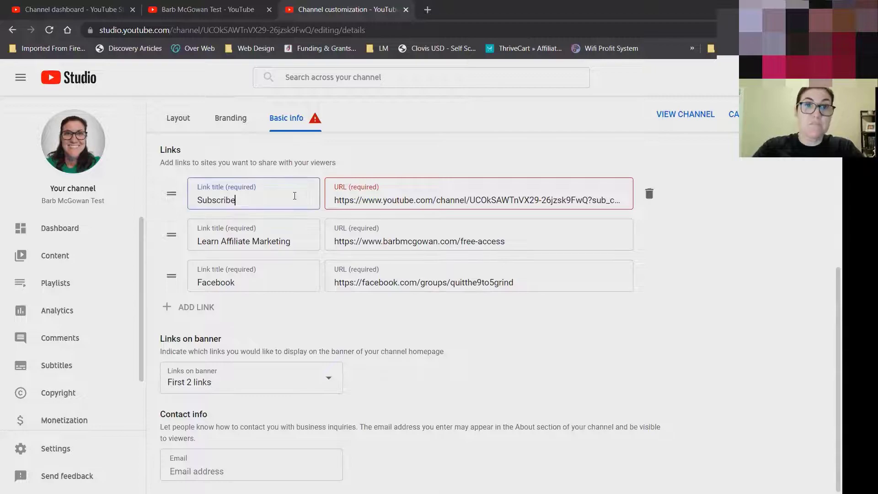
left_click(306, 243)
left_click(522, 243)
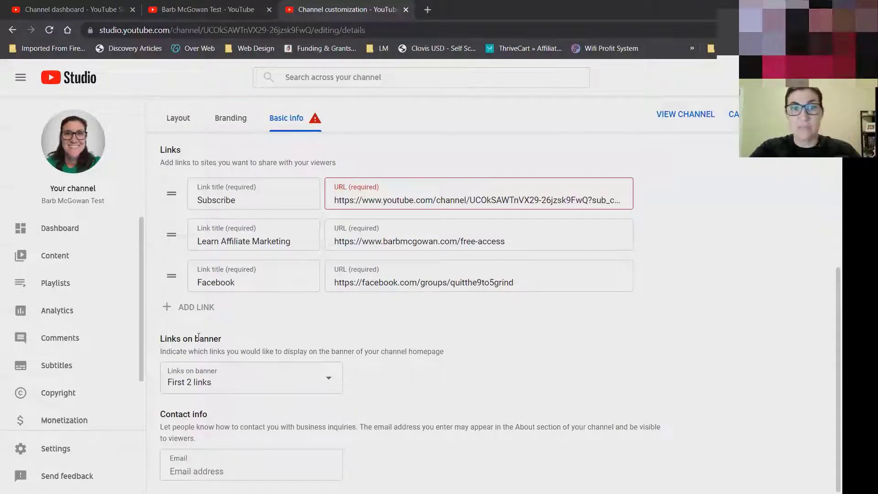
left_click_drag(161, 337, 227, 343)
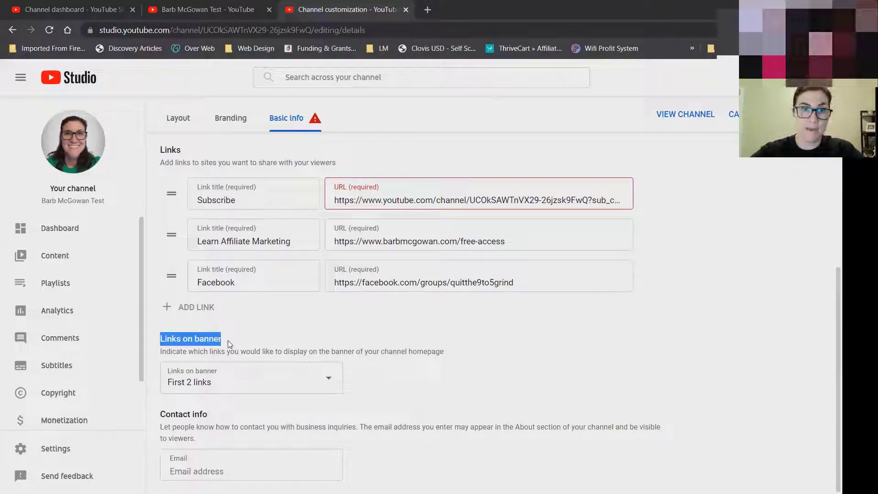
left_click(228, 340)
left_click(231, 374)
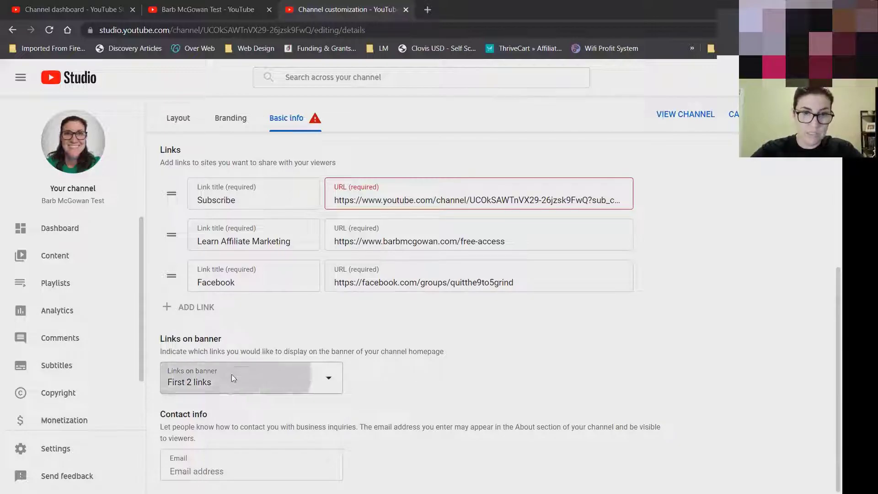
left_click(211, 293)
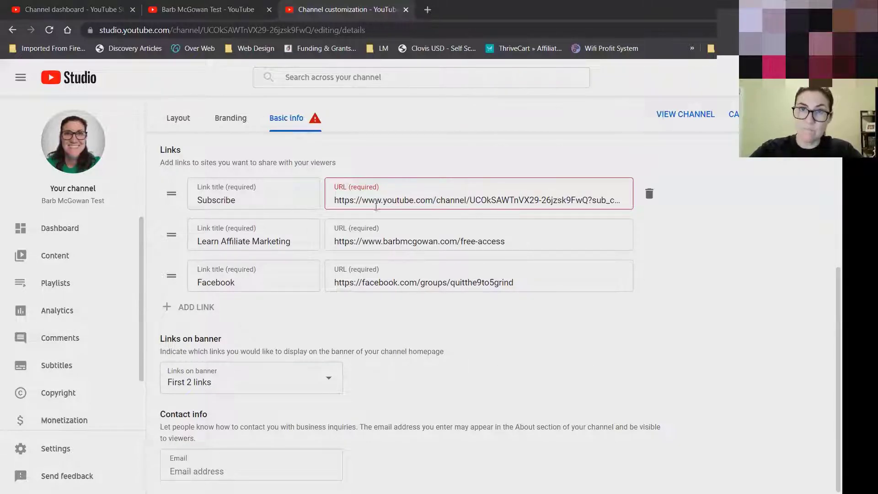
Replace the Subscribe URL with the pasted subscribe link and remove its trailing space.
double_click(340, 200)
key("ctrl+a")
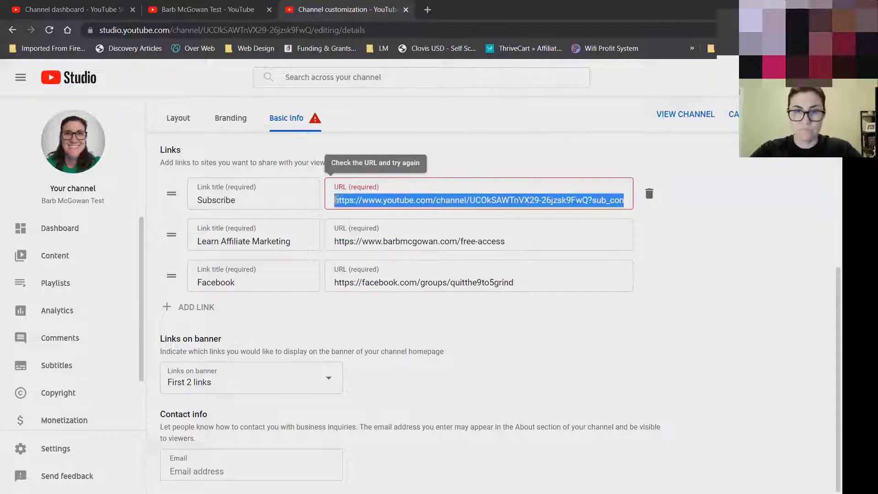
key("BackSpace")
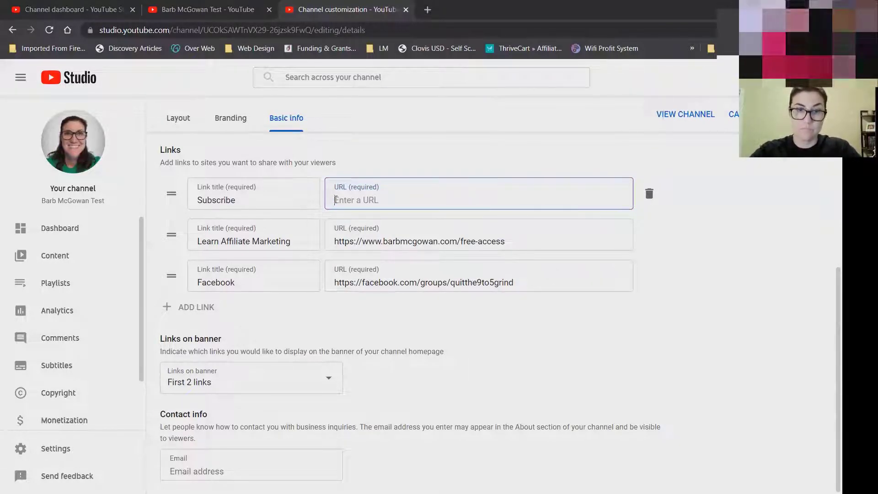
key("ctrl+v")
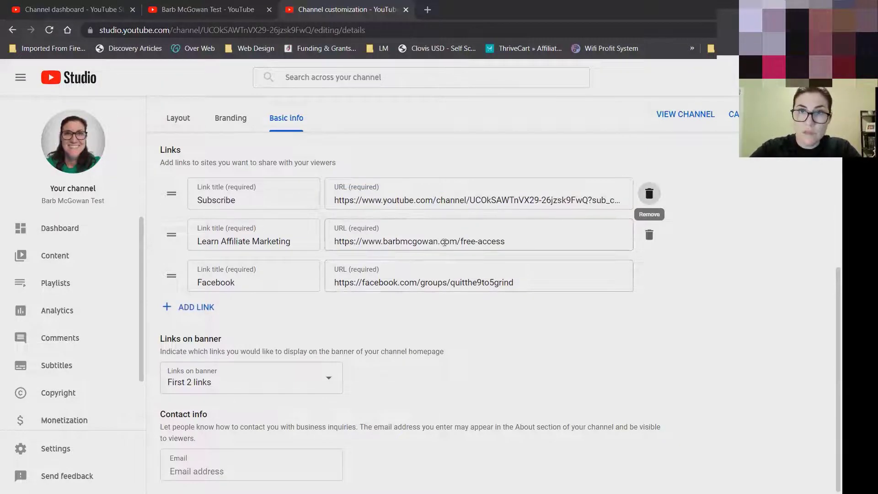
left_click(446, 235)
left_click(431, 200)
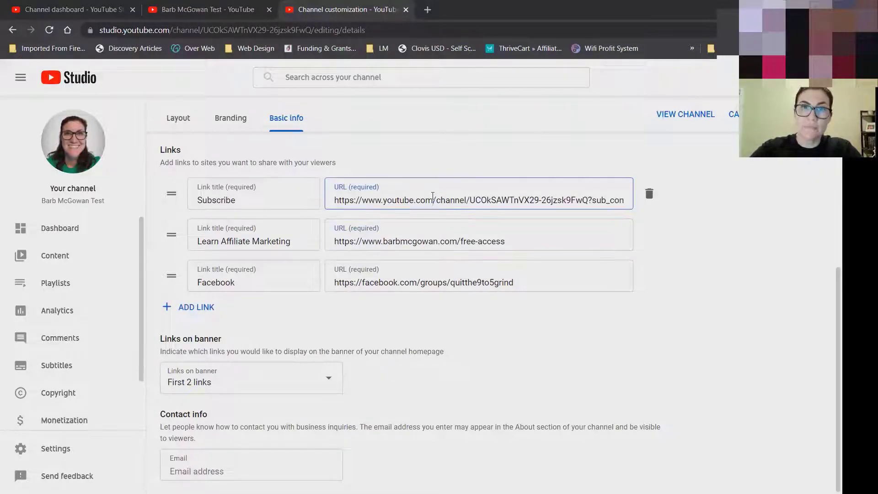
left_click_drag(346, 200, 659, 202)
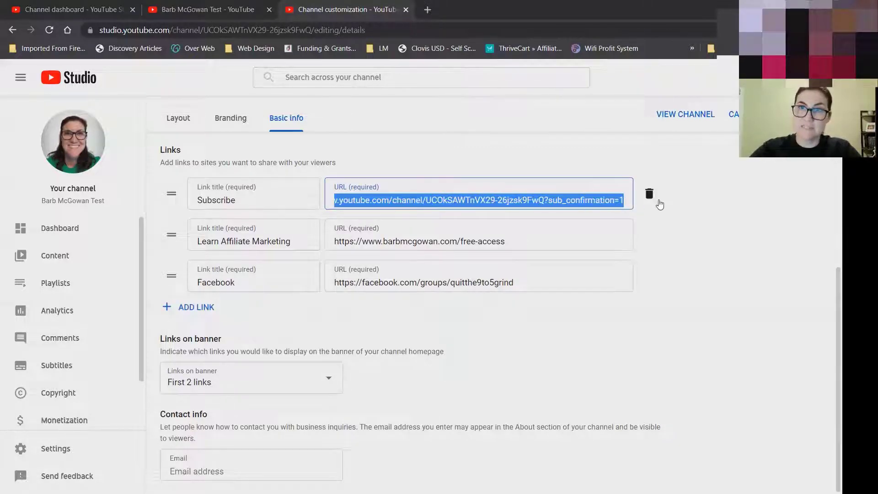
left_click(623, 201)
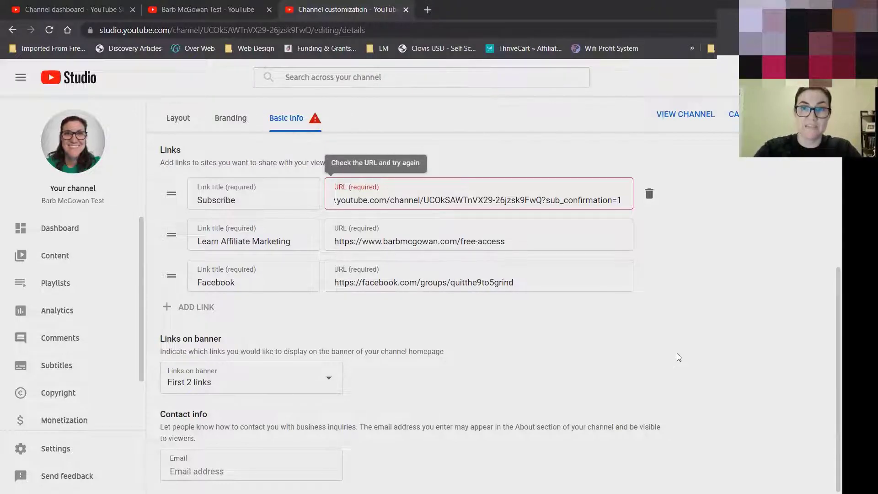
key("BackSpace")
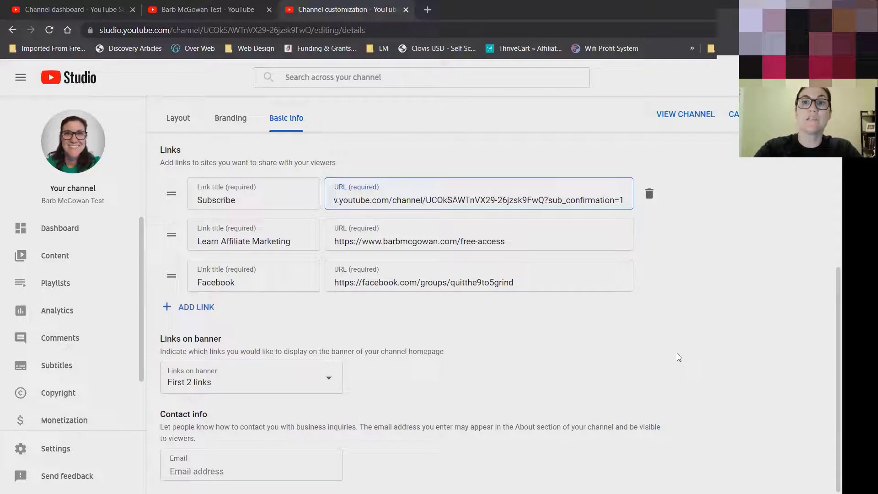
left_click(559, 236)
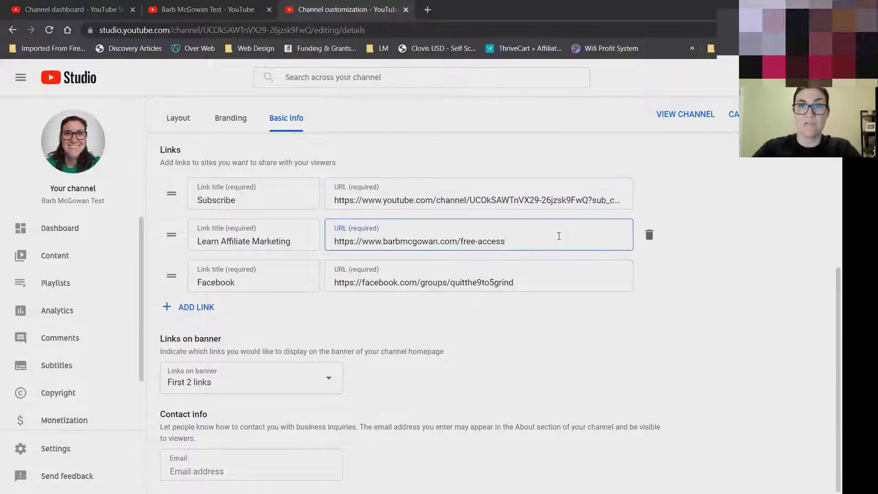
left_click(656, 346)
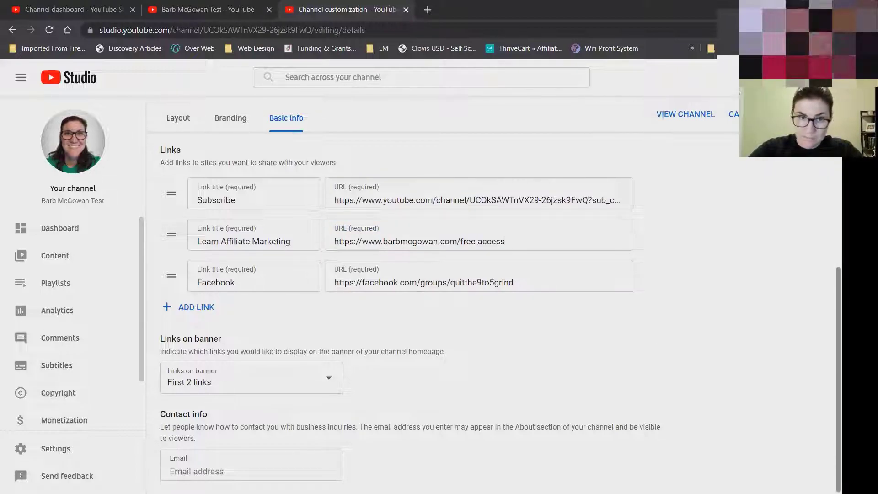
Enter the business contact e-mail address in the Contact info Email field.
left_click(220, 464)
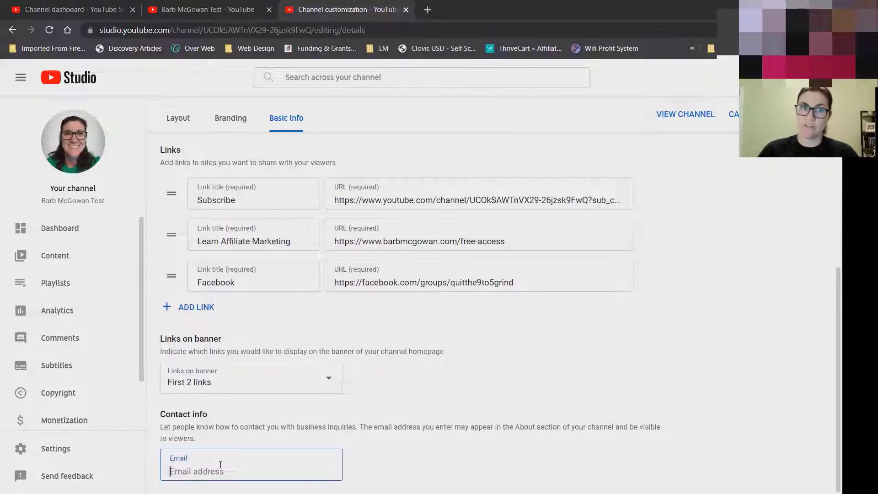
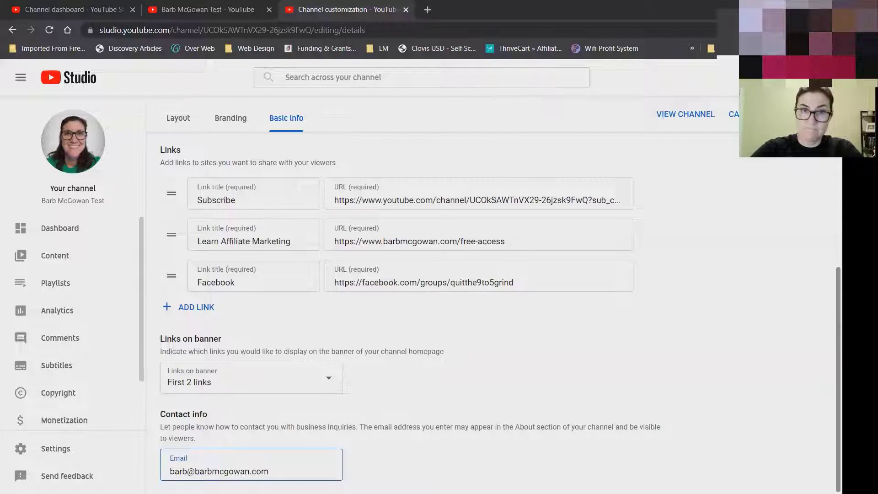
scroll(498, 311, "up", 3)
scroll(498, 311, "up", 4)
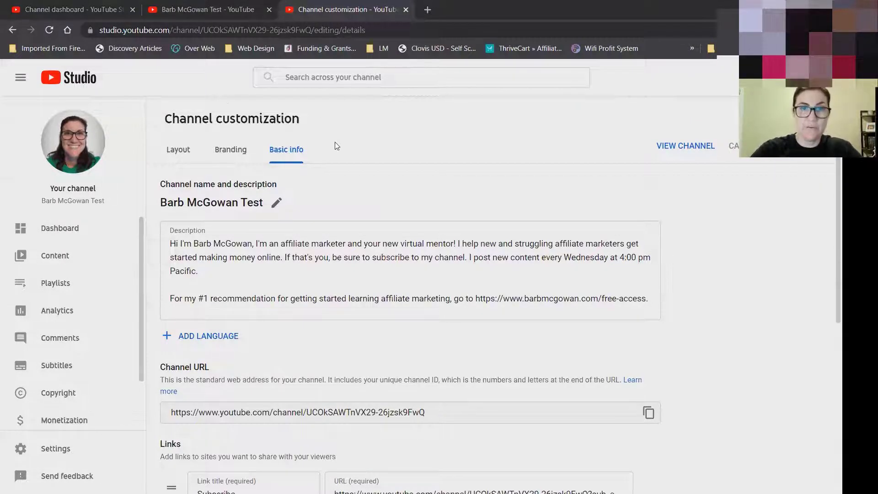
Switch to the Branding tab and start a Banner image upload.
left_click(231, 151)
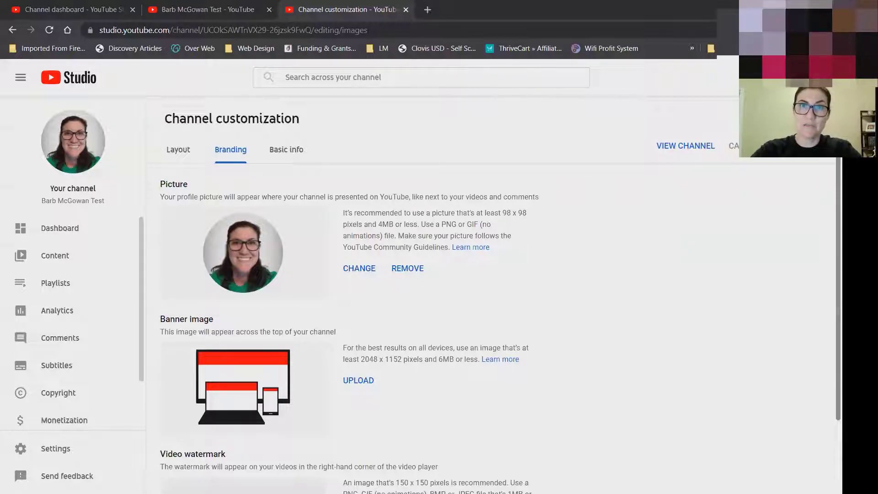
scroll(518, 277, "down", 2)
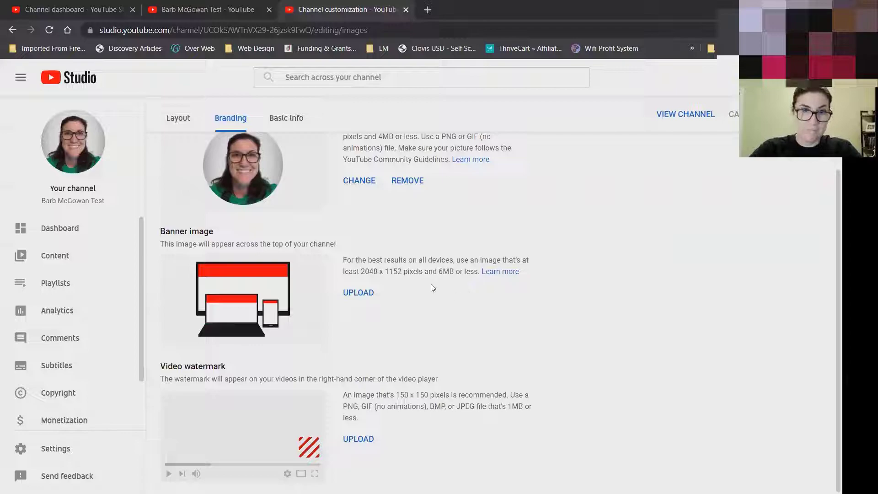
left_click(364, 295)
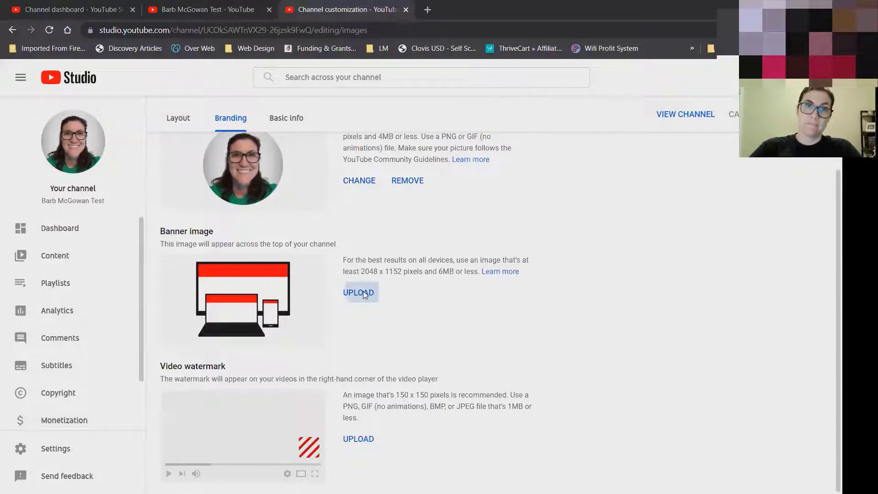
Pick the YT_Cover image file as the new banner.
left_click(404, 108)
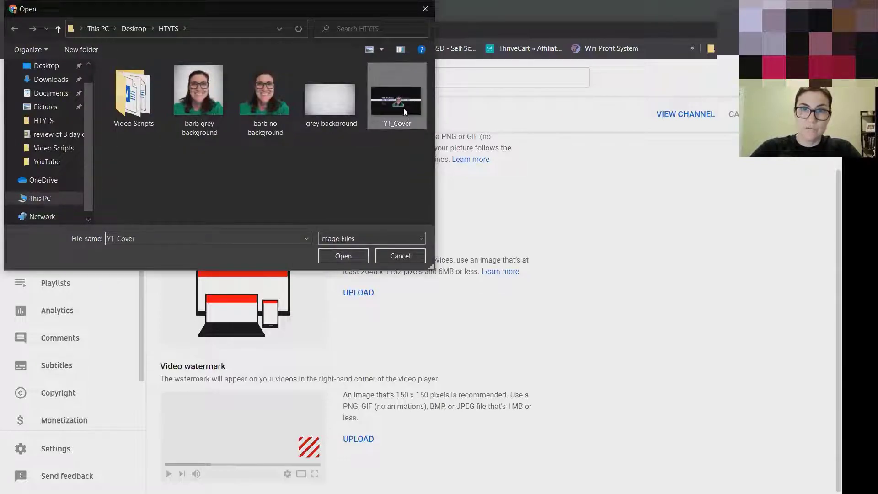
left_click(348, 255)
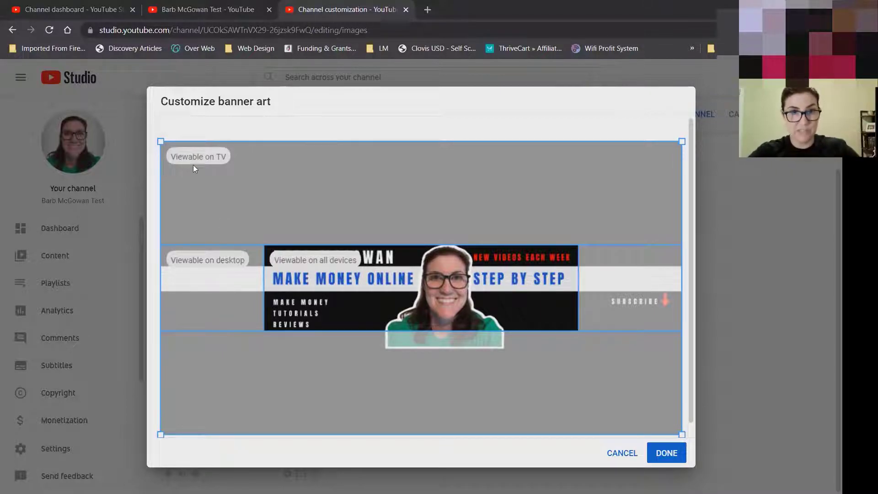
Check the TV, desktop and all-devices safe areas, then accept the YT_Cover banner crop.
mouse_move(216, 163)
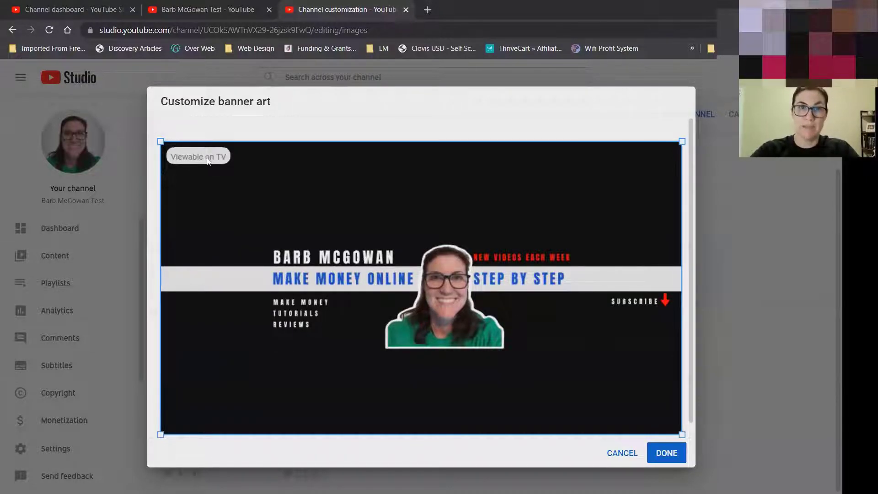
mouse_move(220, 261)
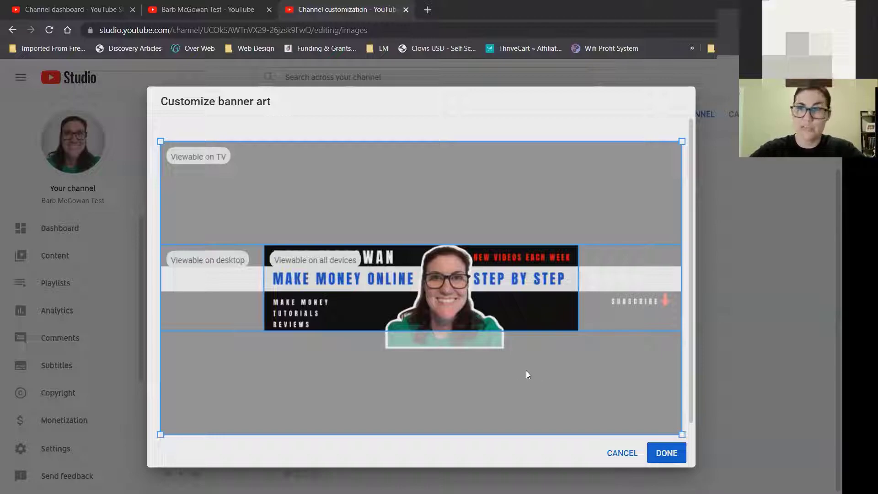
left_click(670, 453)
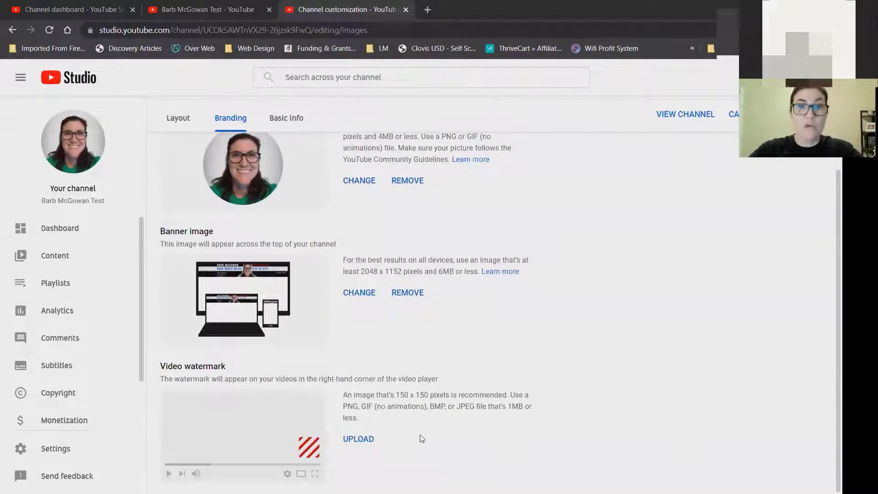
Upload the branding-watermark Subscribe image from the Desktop folder as the video watermark.
left_click(366, 440)
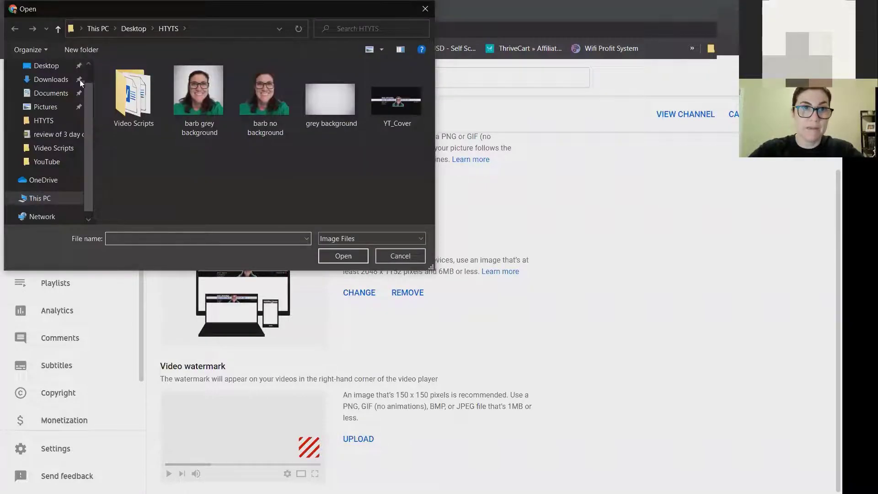
scroll(91, 76, "up", 2)
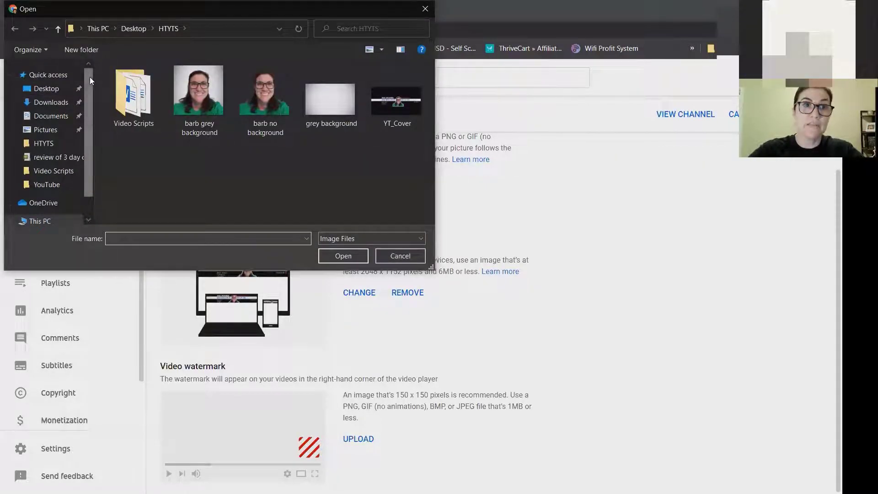
left_click(42, 89)
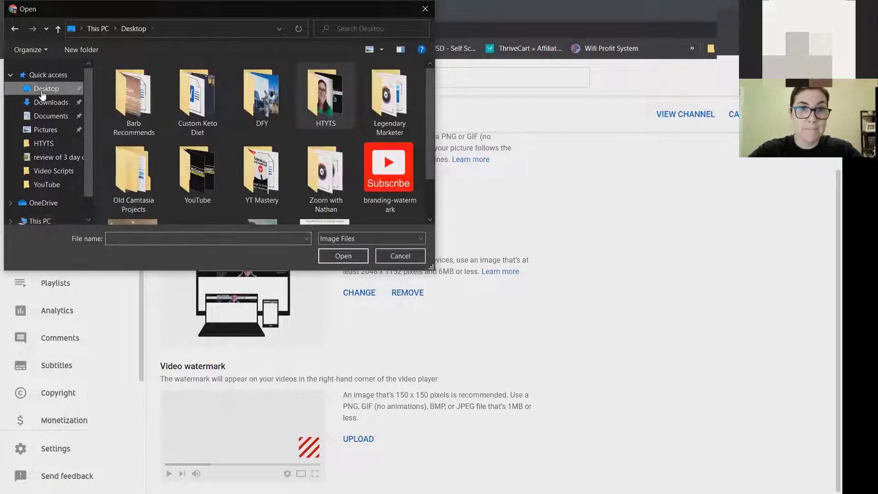
left_click(401, 161)
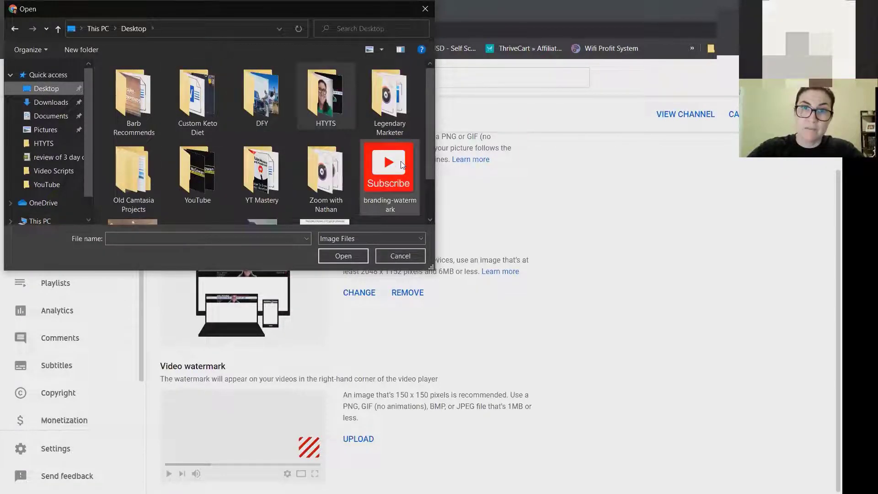
left_click(351, 254)
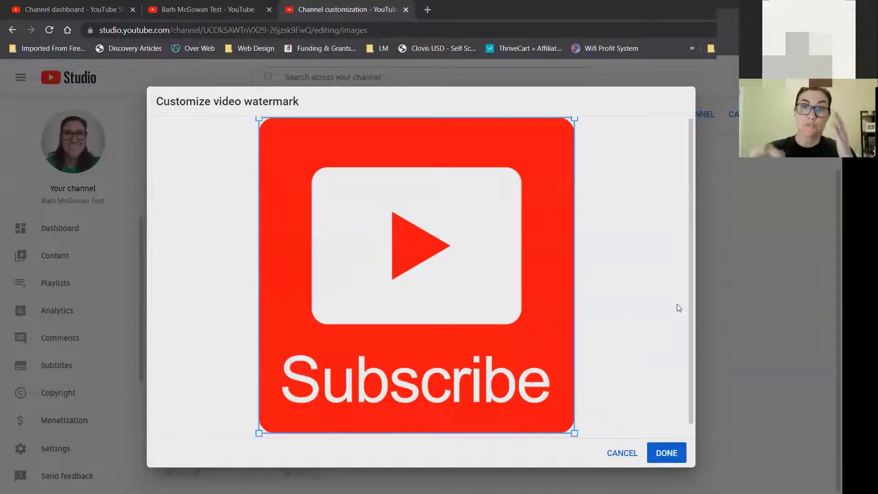
Confirm the watermark crop and make the watermark appear from a custom start time of 01:00.
left_click(666, 453)
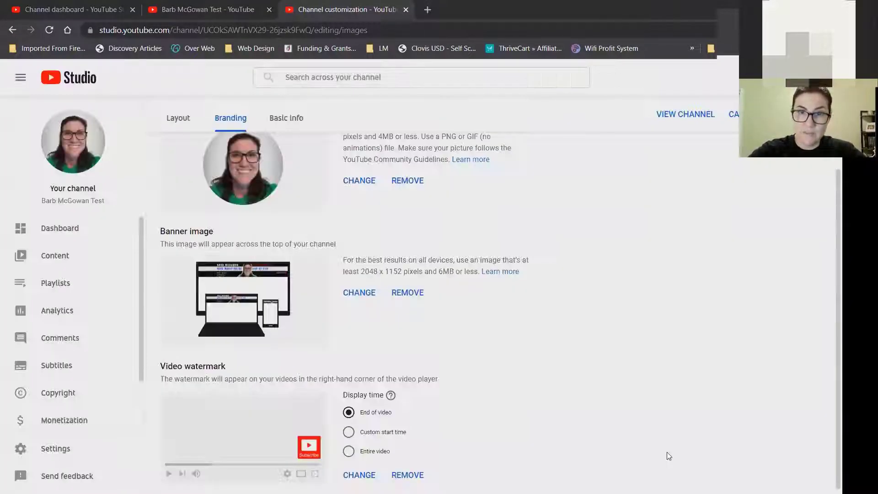
left_click_drag(839, 388, 838, 397)
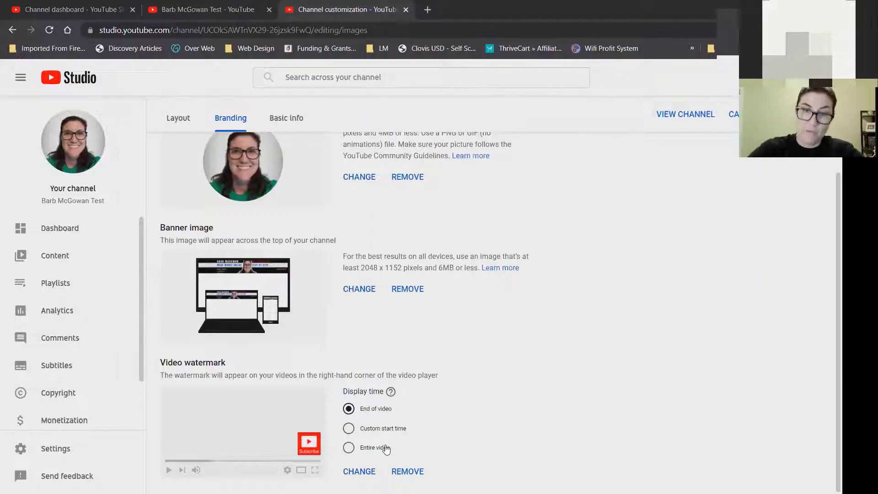
left_click(350, 428)
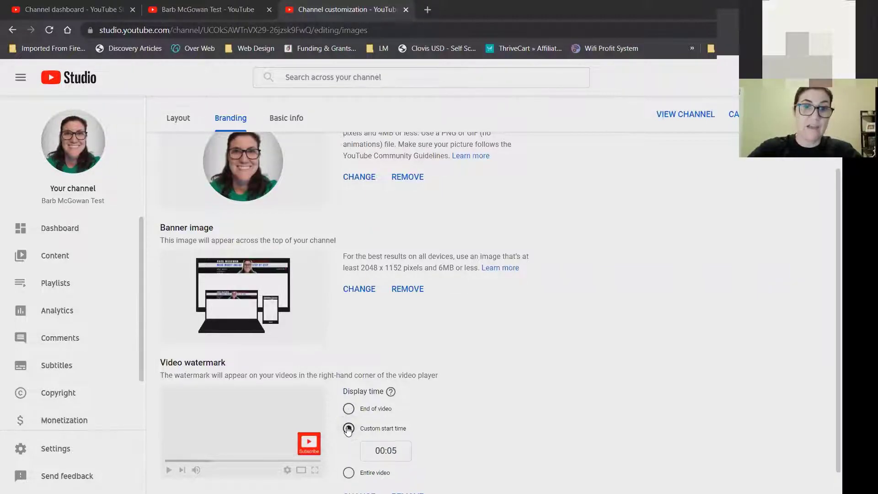
left_click_drag(385, 448, 401, 451)
type("1:00")
left_click(488, 443)
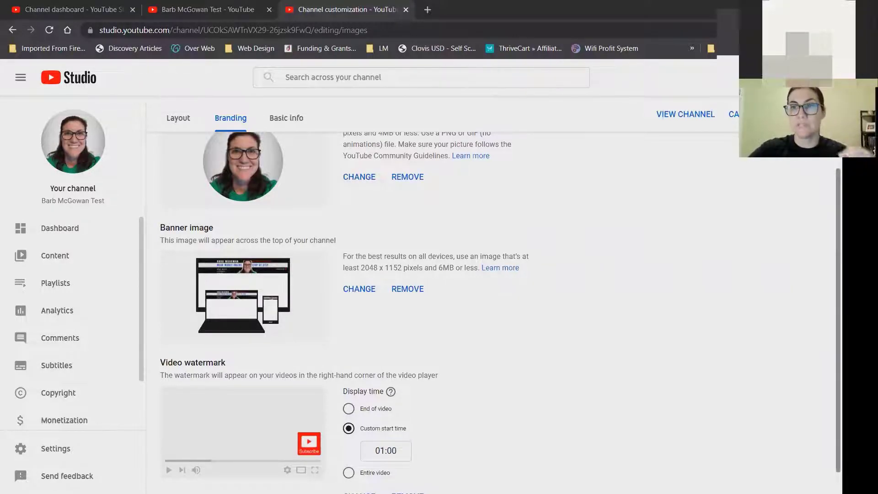
scroll(501, 308, "down", 1)
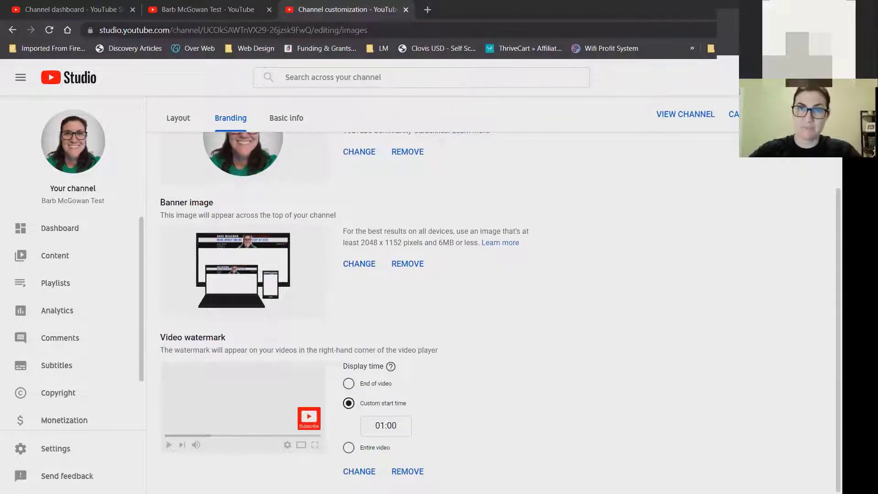
scroll(811, 201, "up", 3)
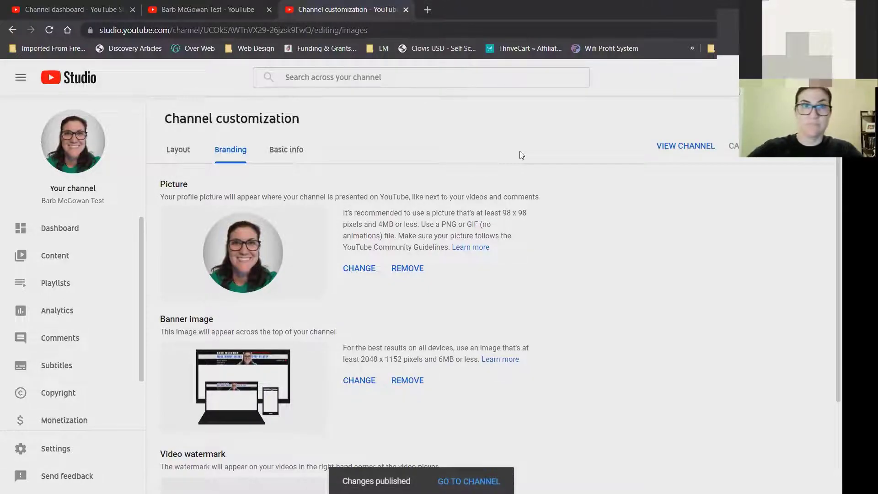
Switch Channel customization to the Layout tab with Video spotlight and Featured sections.
left_click(180, 150)
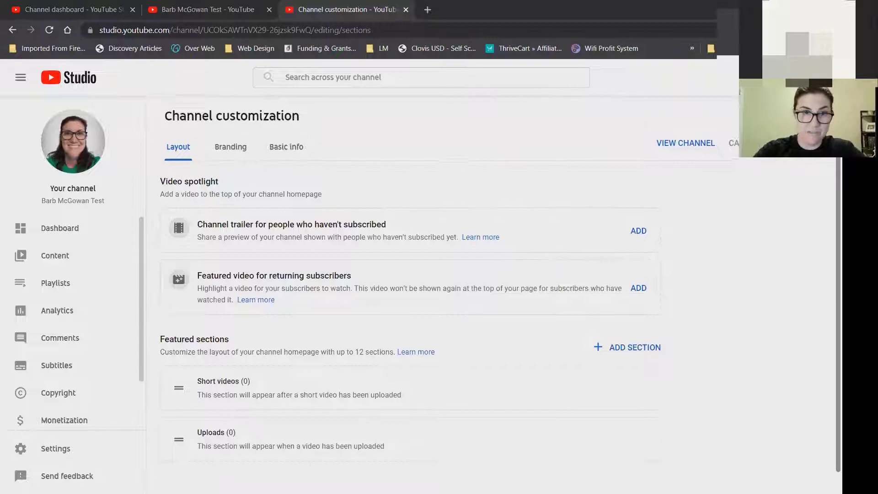
scroll(244, 340, "down", 1)
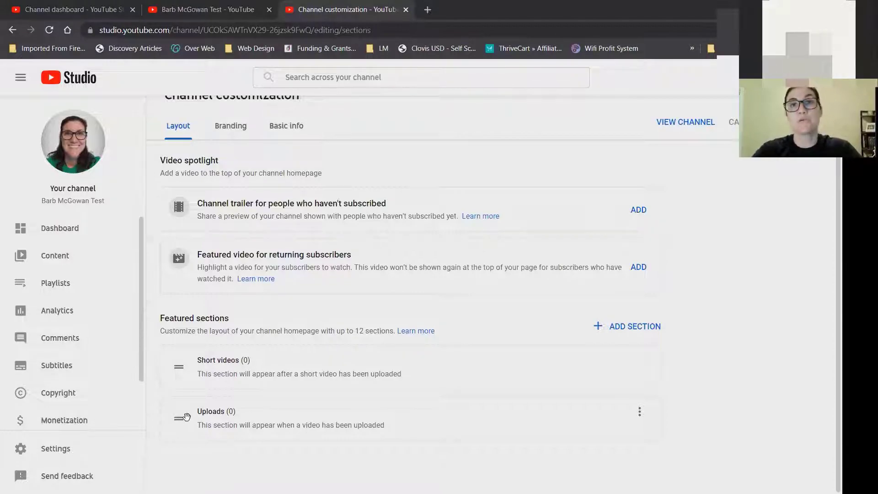
Add a Past live streams section and drag it to the top of Featured sections.
left_click(618, 328)
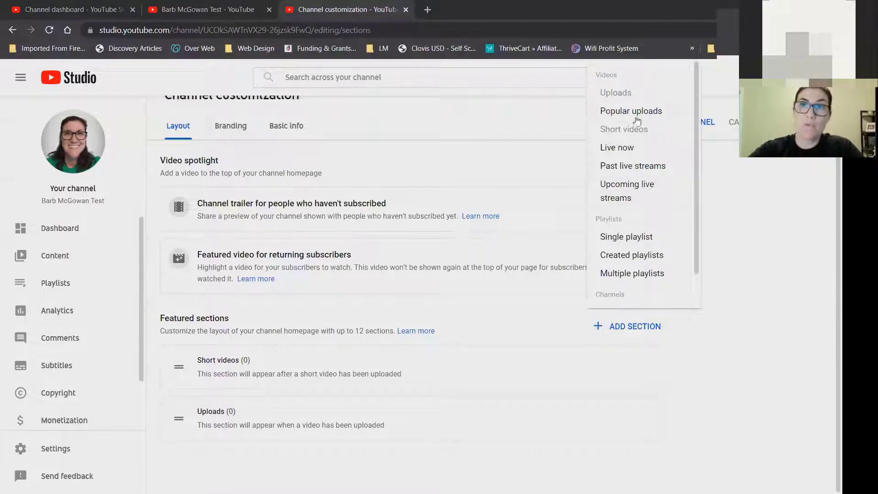
left_click(623, 166)
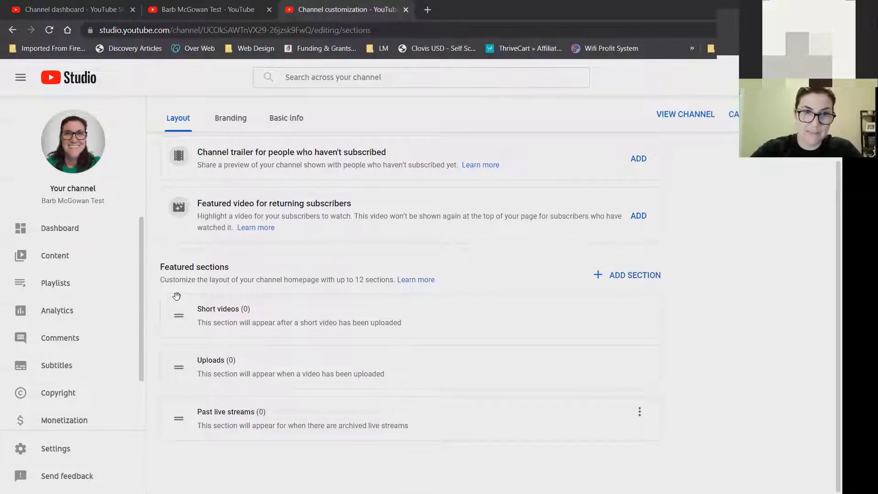
left_click_drag(177, 296, 177, 301)
Try adding a Single playlist section, then dismiss the playlist chooser without choosing one.
left_click(630, 276)
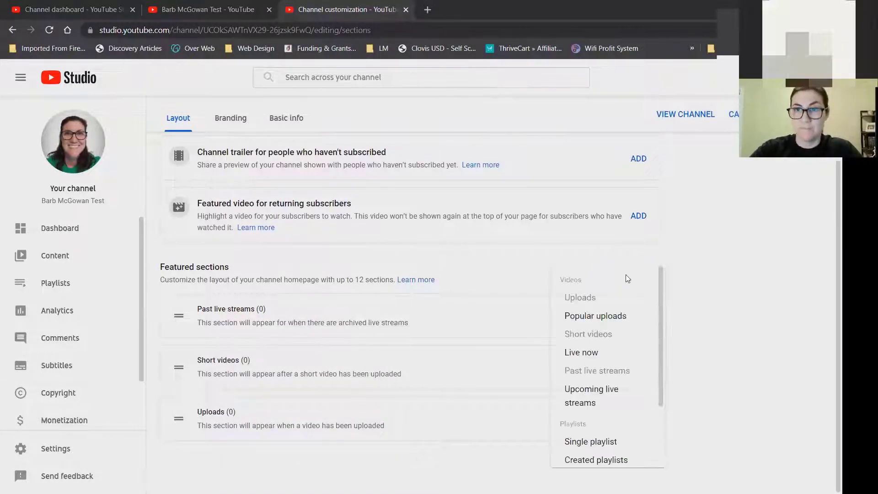
left_click_drag(662, 330, 669, 406)
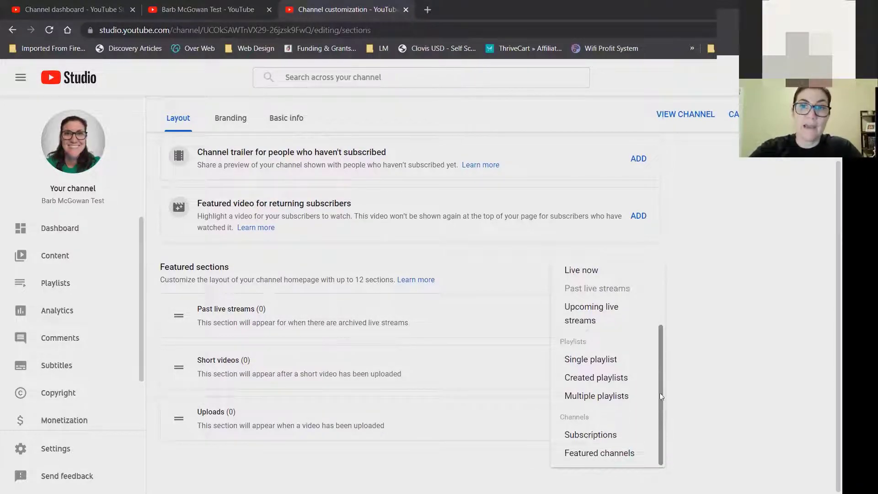
left_click(594, 359)
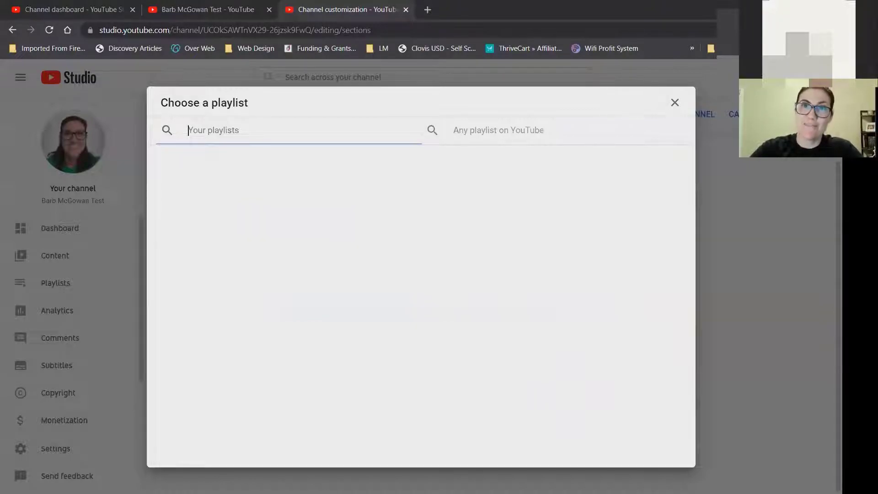
left_click(675, 104)
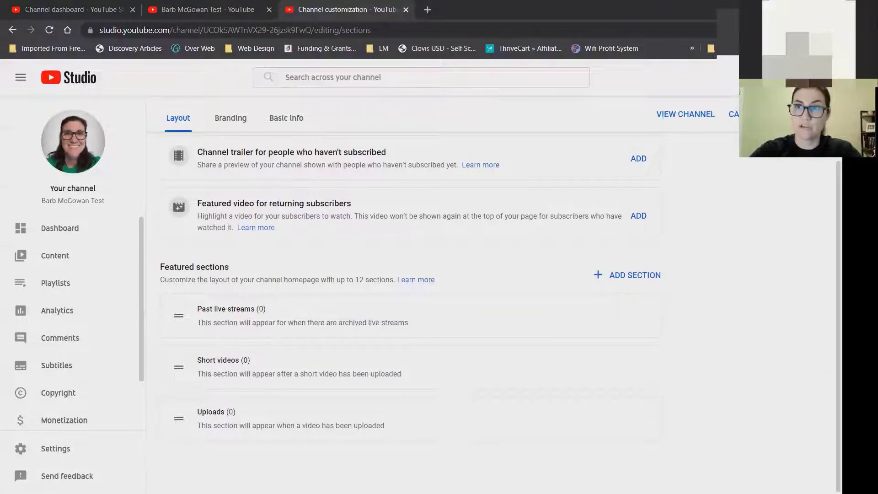
left_click_drag(838, 215, 838, 151)
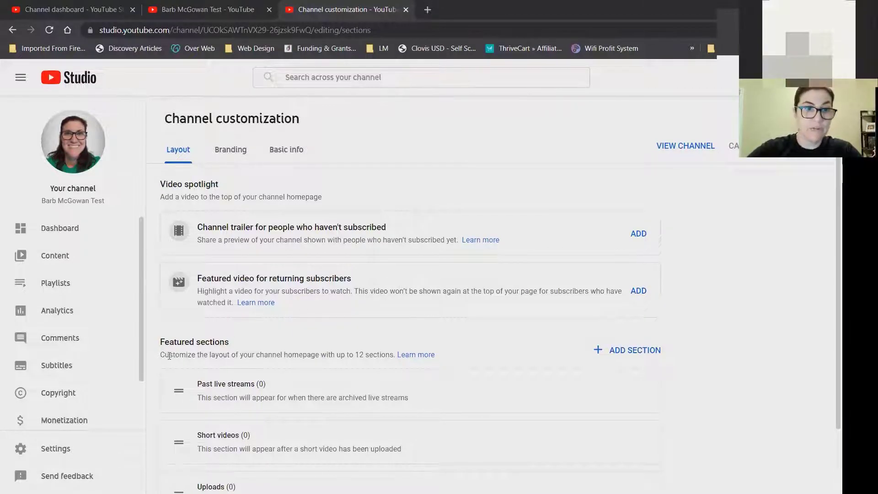
In Settings > Channel basic info, set the country of residence to United States.
left_click(64, 448)
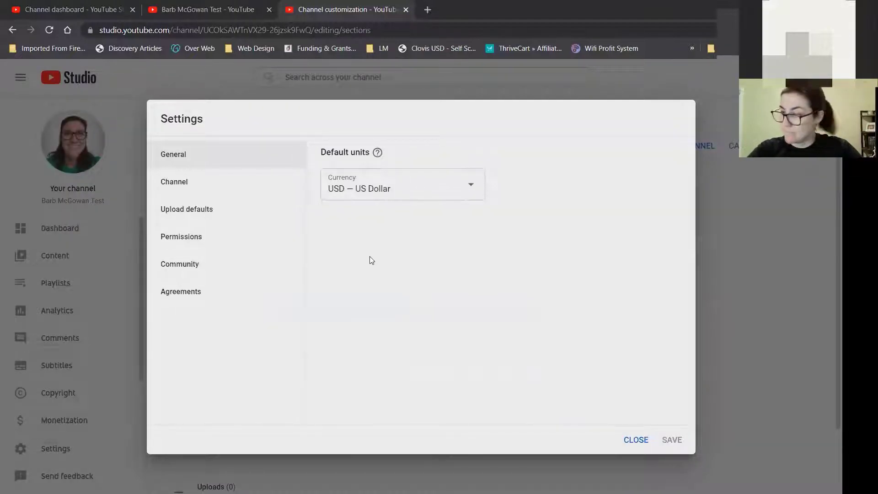
left_click(191, 178)
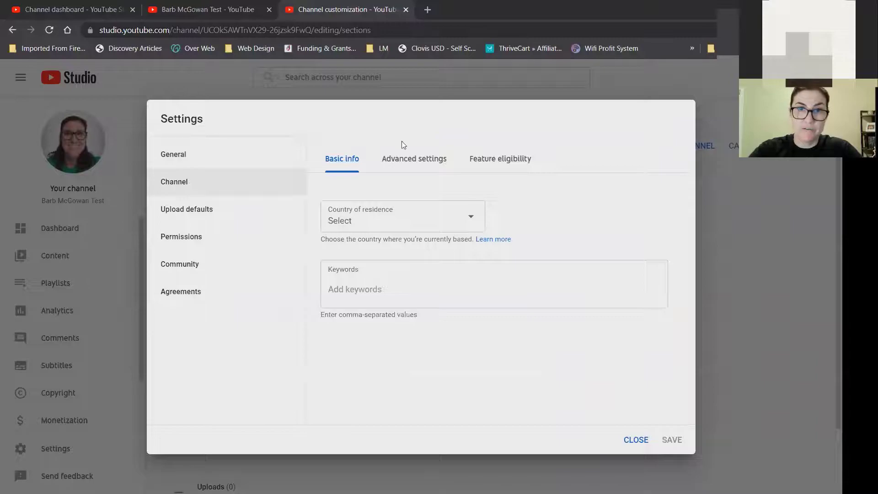
left_click(378, 221)
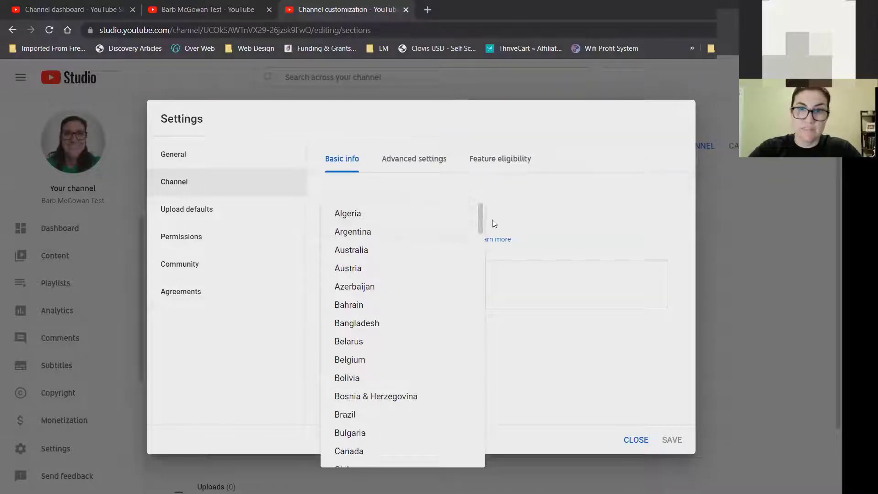
left_click_drag(481, 213, 480, 439)
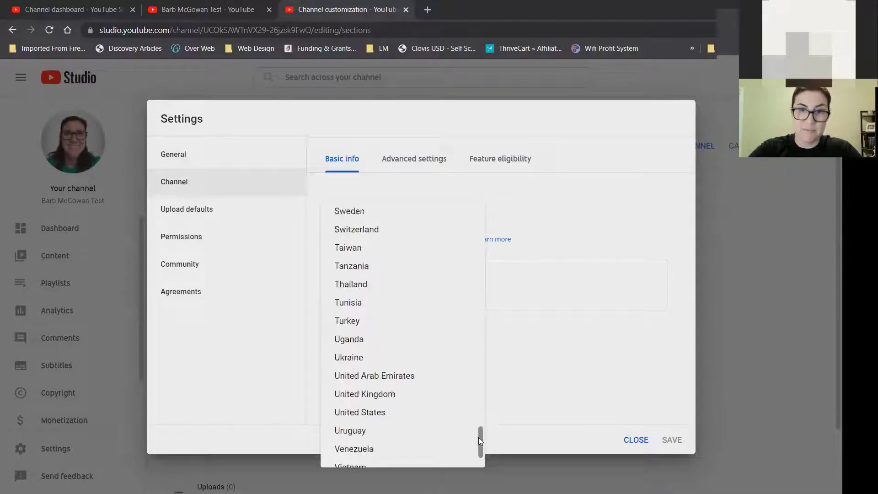
left_click(387, 416)
left_click(377, 291)
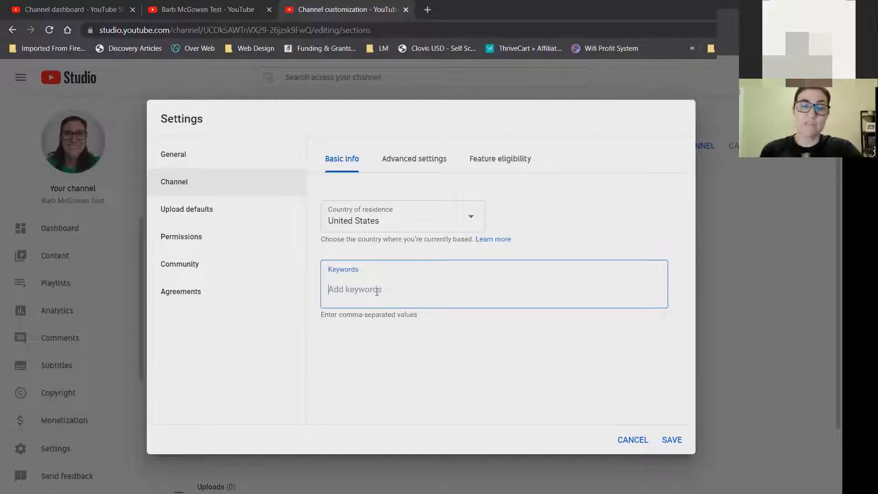
type("af")
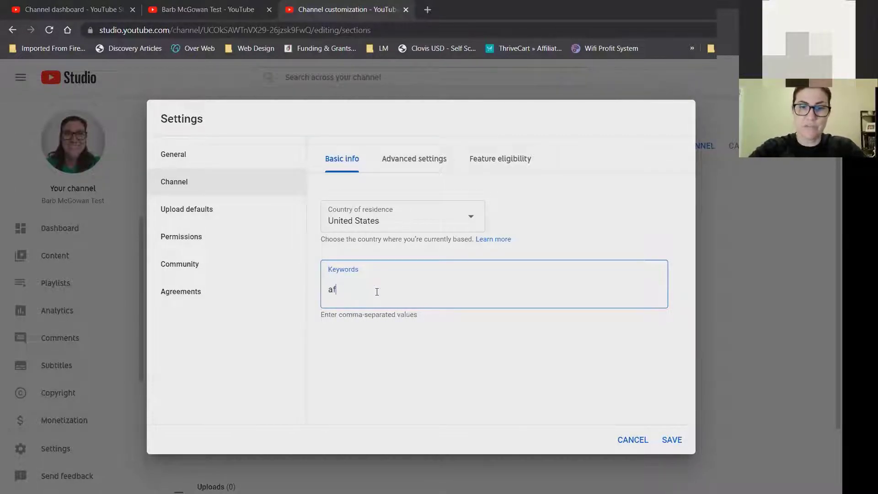
type("filiate ")
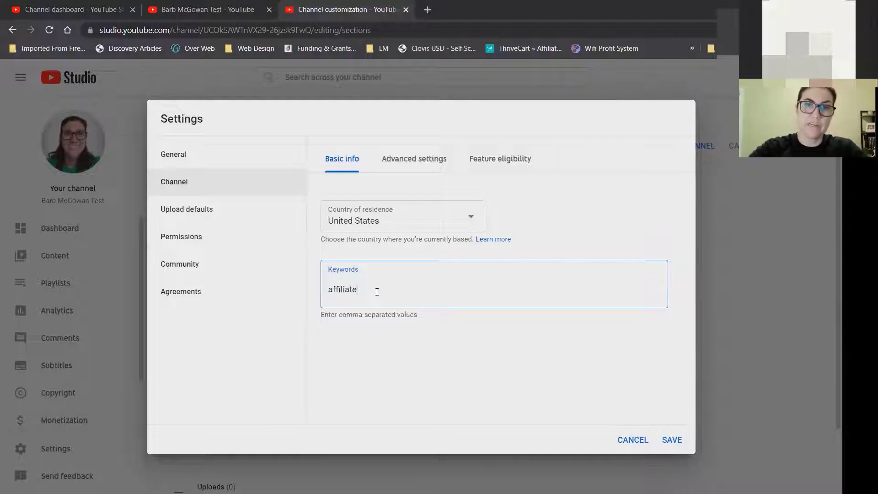
type("marketing,")
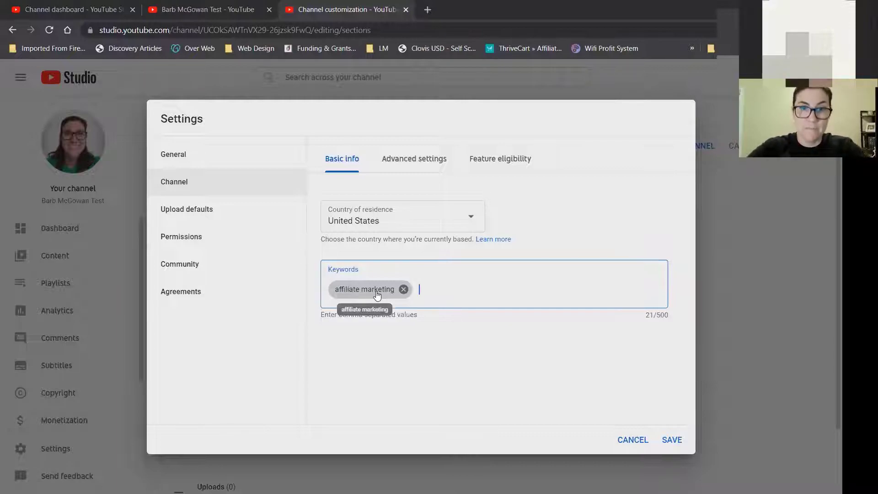
type("affiliate")
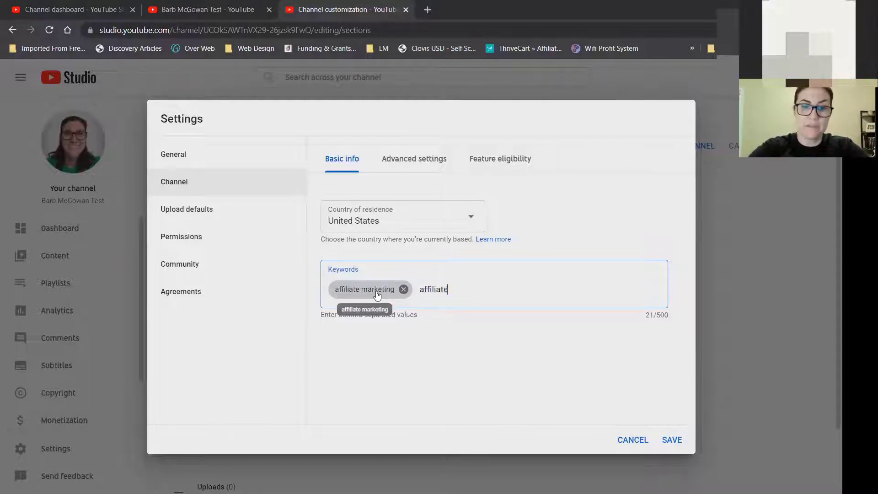
type(" marketing education")
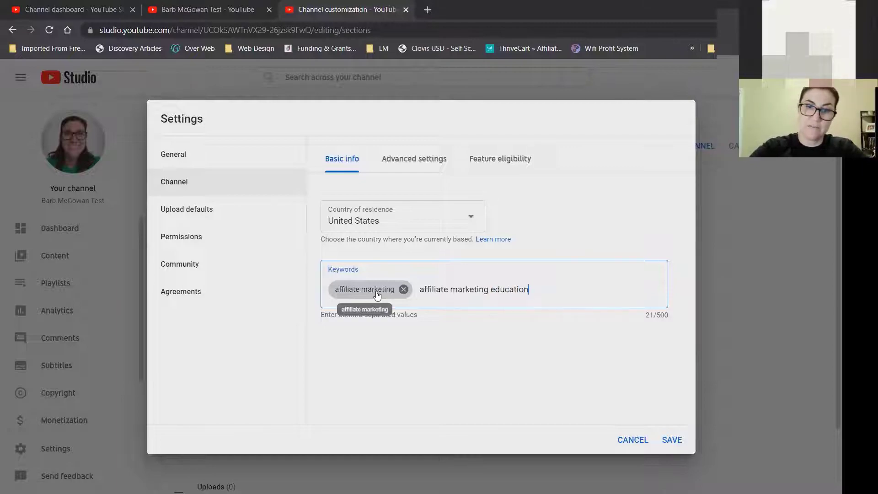
key("Return")
type("clickfunnels")
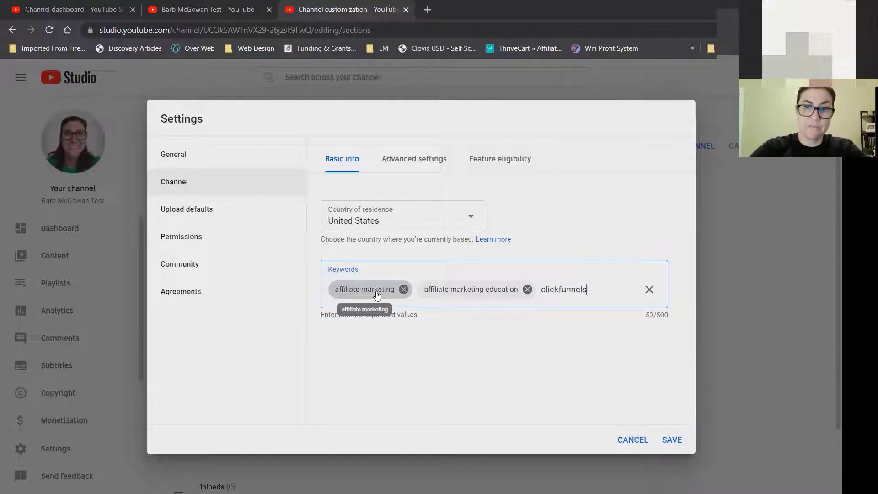
key("Return")
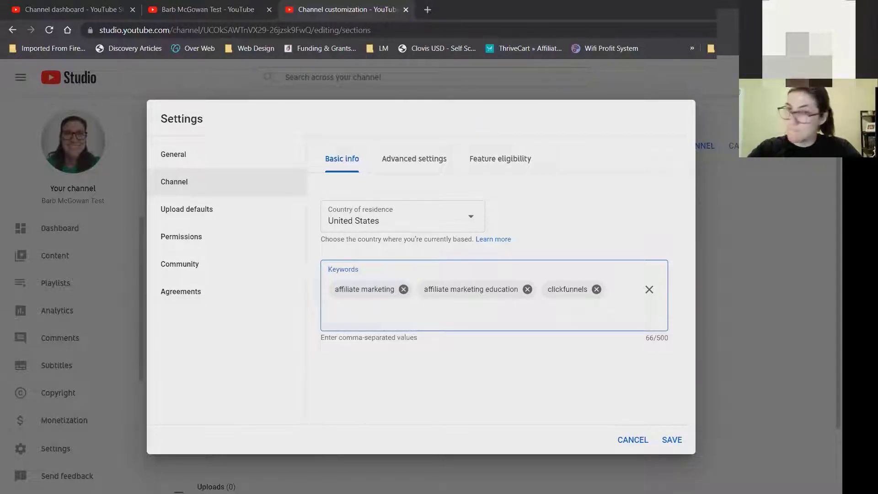
In Advanced settings, choose 'No, set this channel as not made for kids' and review the remaining options.
left_click(432, 161)
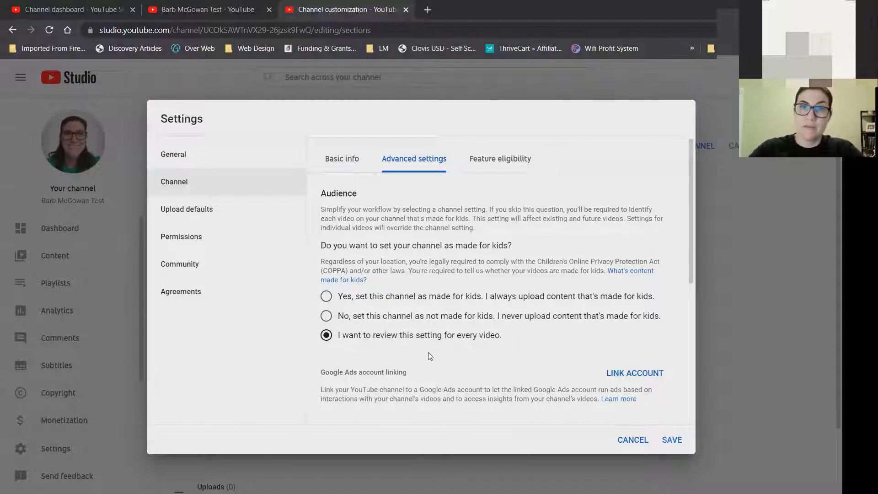
left_click(326, 316)
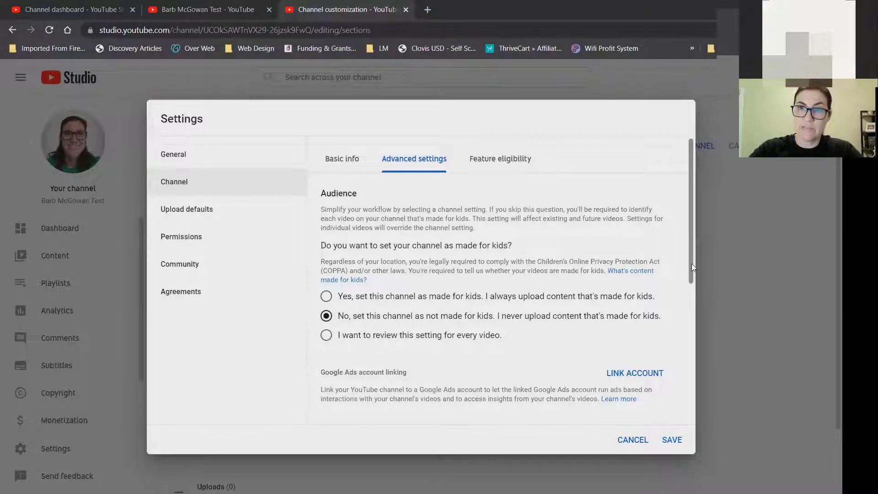
mouse_move(691, 263)
left_mouse_down()
mouse_move(694, 275)
mouse_move(691, 251)
left_mouse_up()
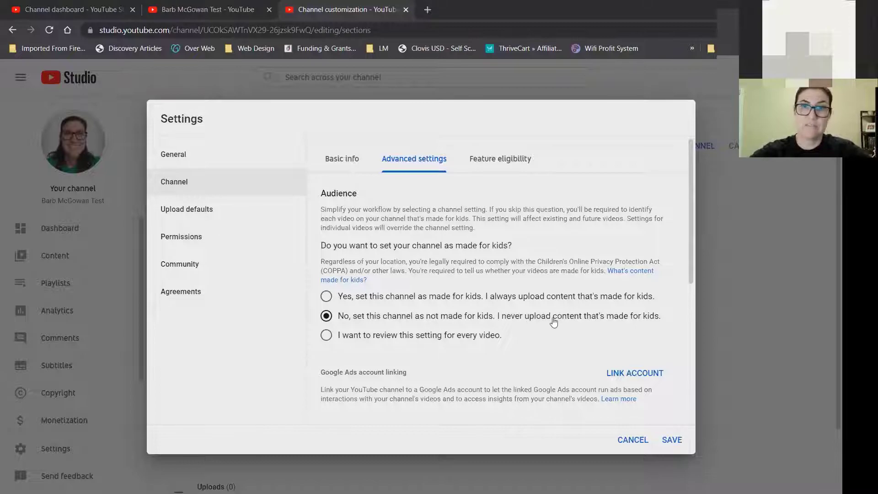
left_click_drag(692, 216, 689, 343)
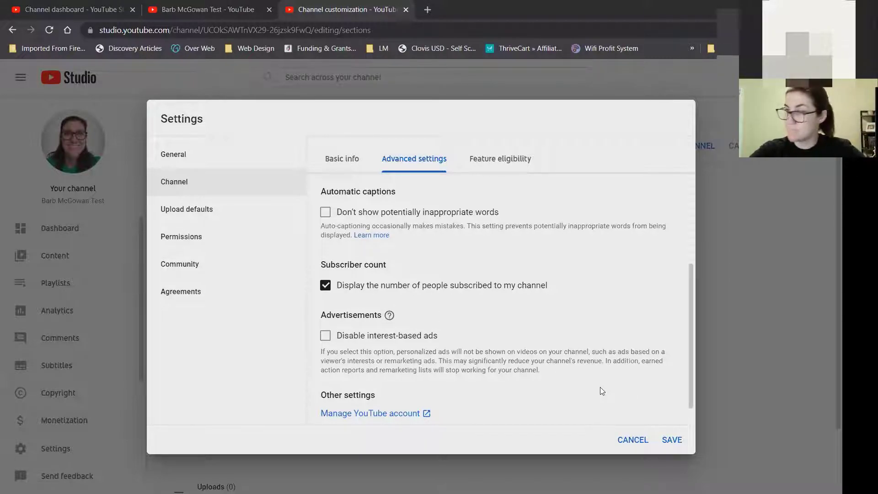
Open Feature eligibility, expand the phone-verification features, and close the Verify Phone Number page unverified.
left_click(512, 160)
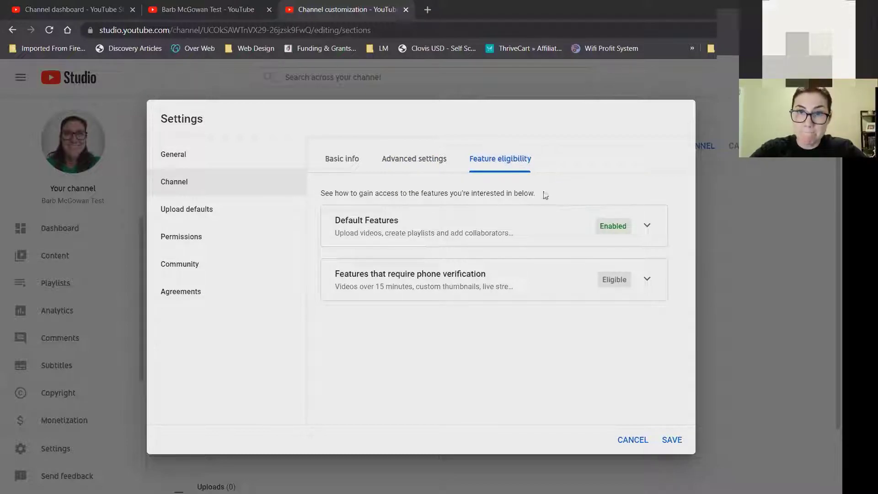
left_click(647, 280)
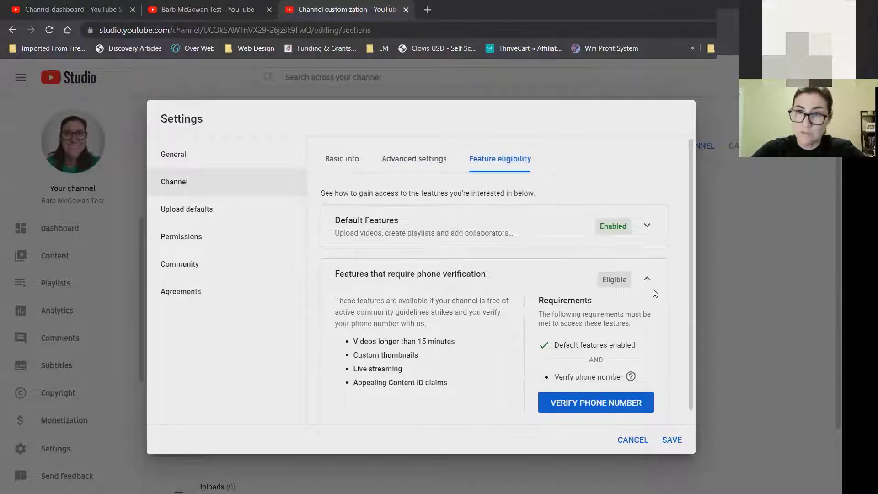
left_click_drag(690, 292, 691, 319)
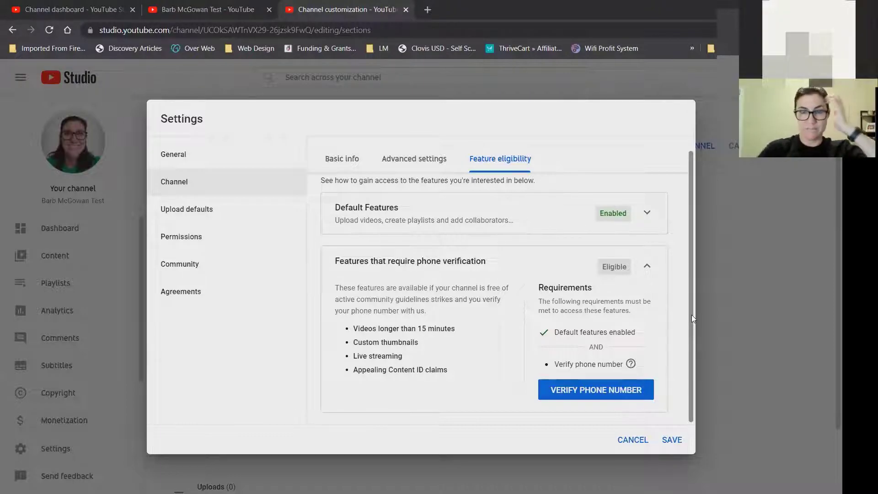
left_click(614, 392)
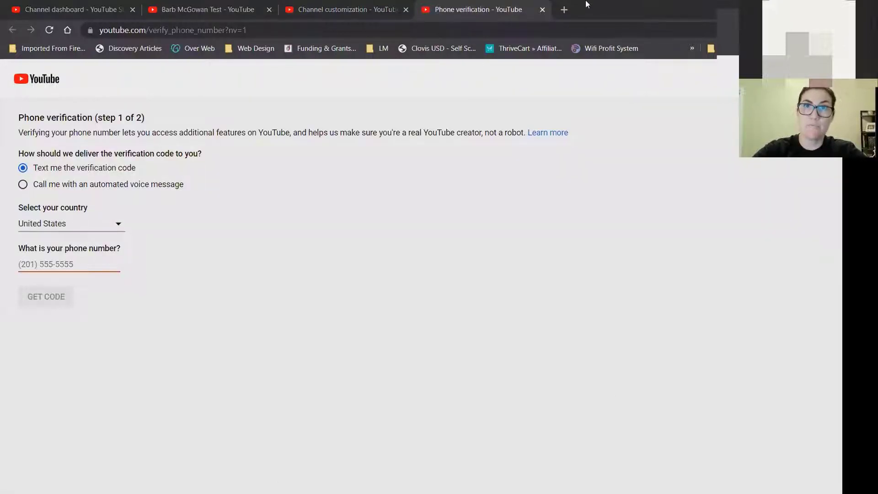
left_click(542, 10)
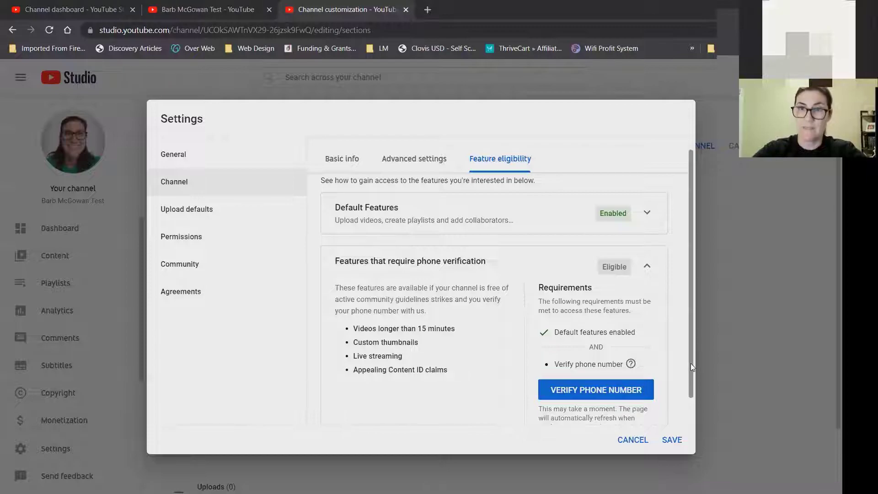
scroll(691, 363, "down", 2)
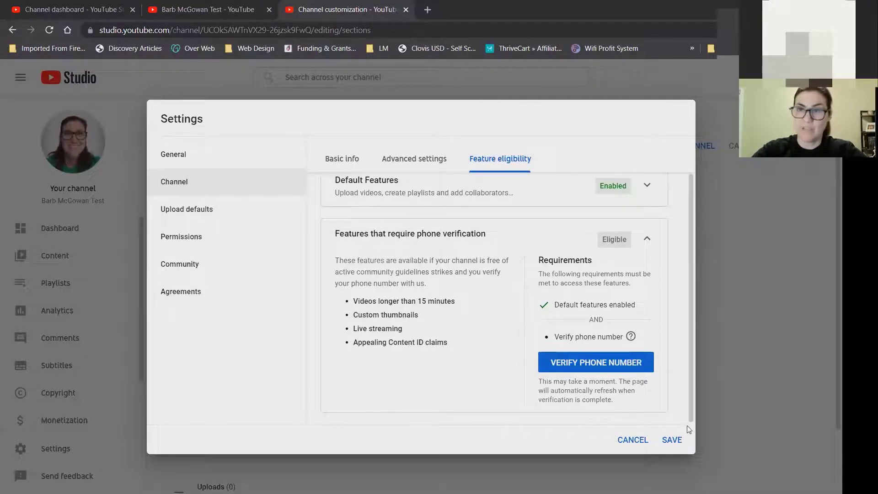
left_click_drag(690, 417, 682, 358)
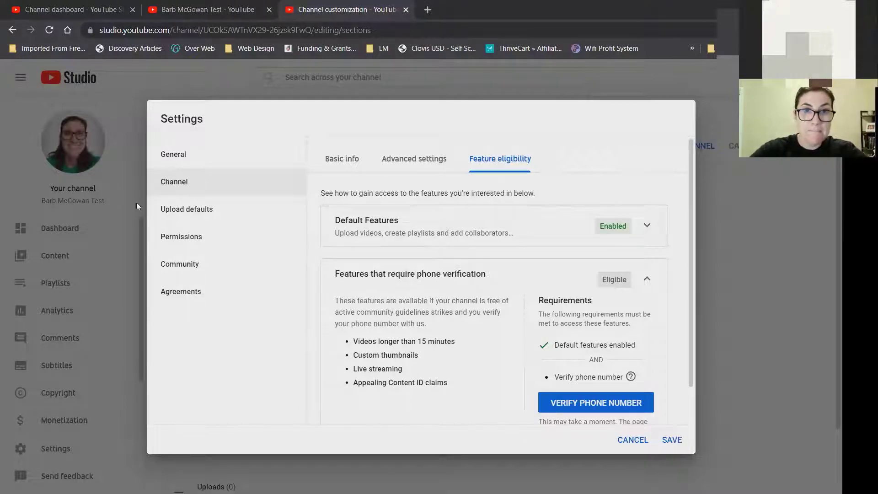
Look over Upload defaults and General settings, then save the channel settings.
left_click(217, 220)
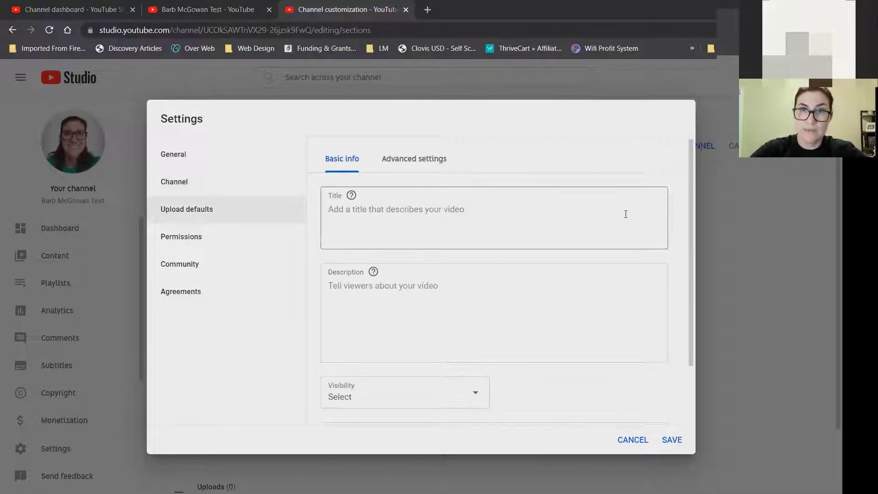
left_click(408, 162)
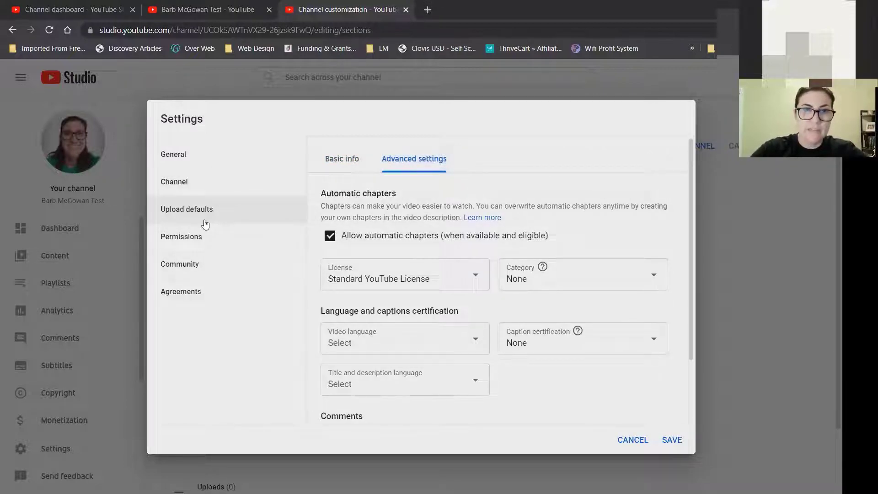
left_click(182, 154)
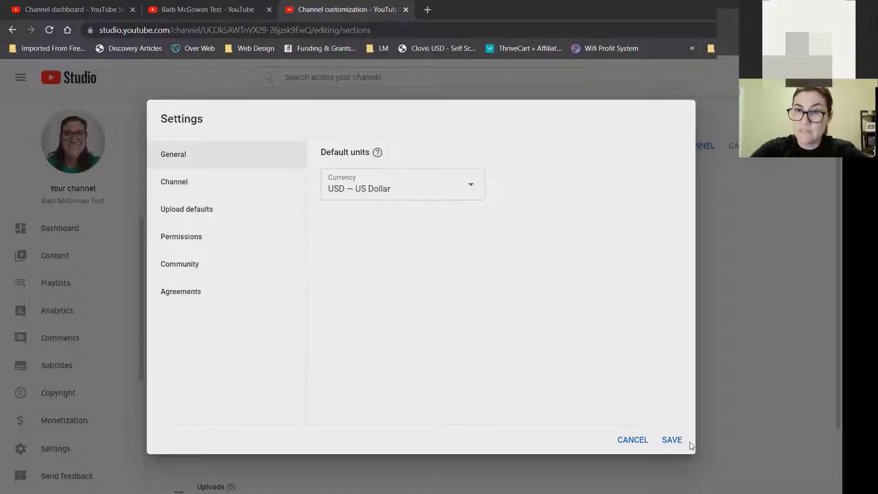
left_click(671, 439)
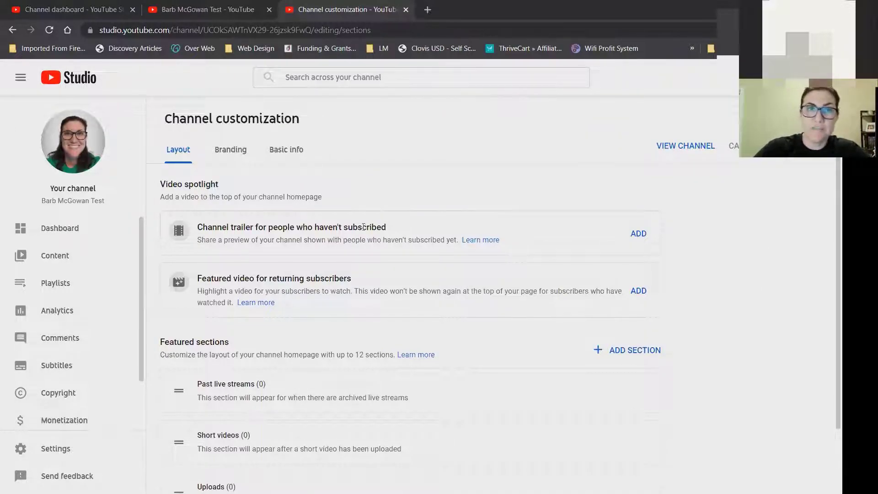
Visit the Dashboard, Content and Playlists pages, ending on the Analytics overview.
left_click(64, 232)
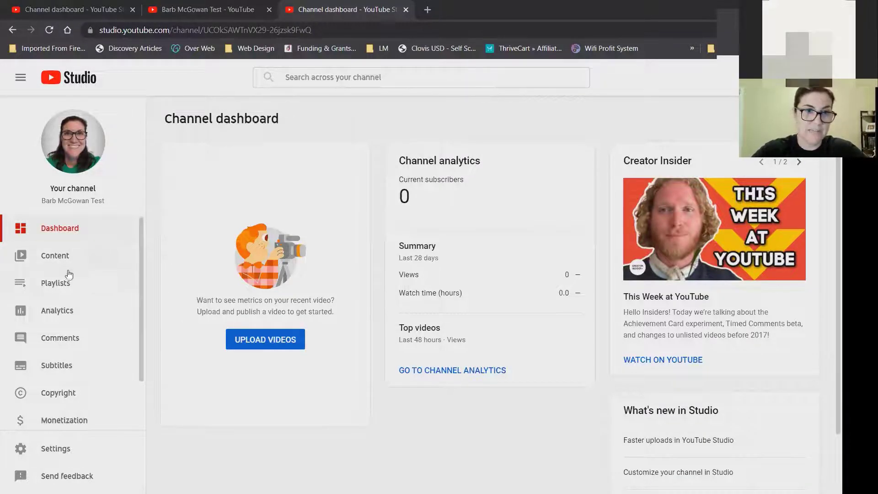
left_click(60, 260)
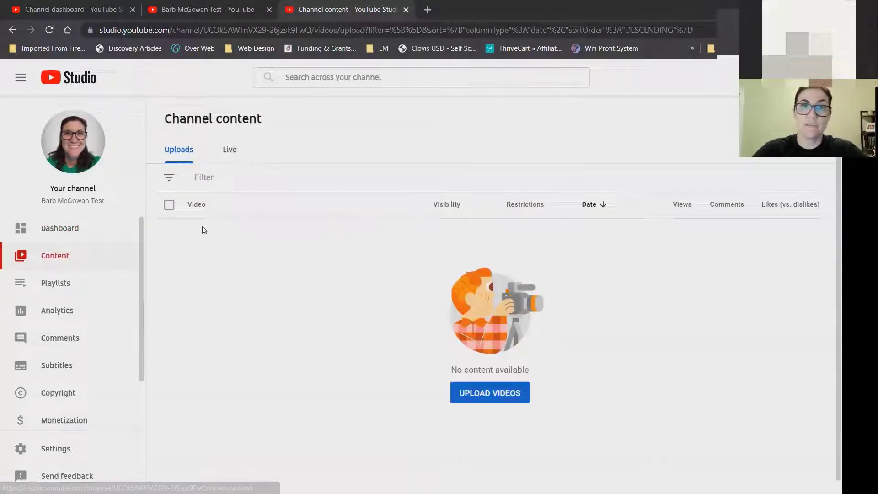
left_click(79, 285)
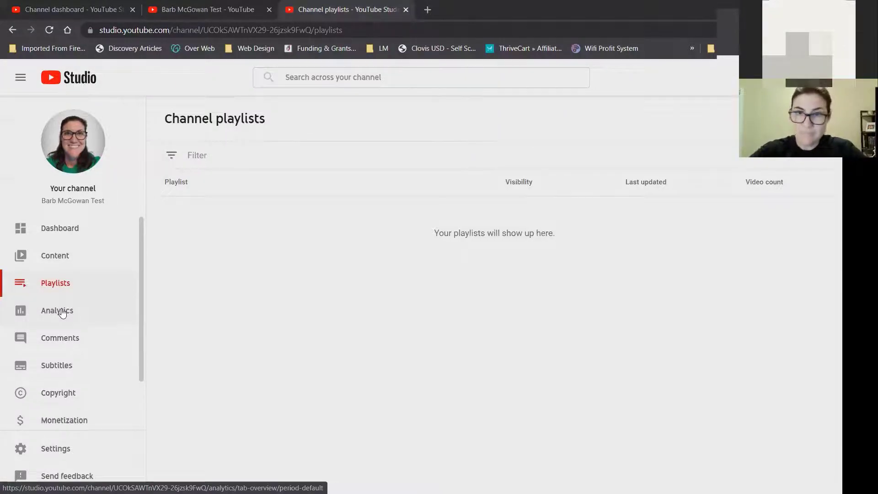
left_click(63, 313)
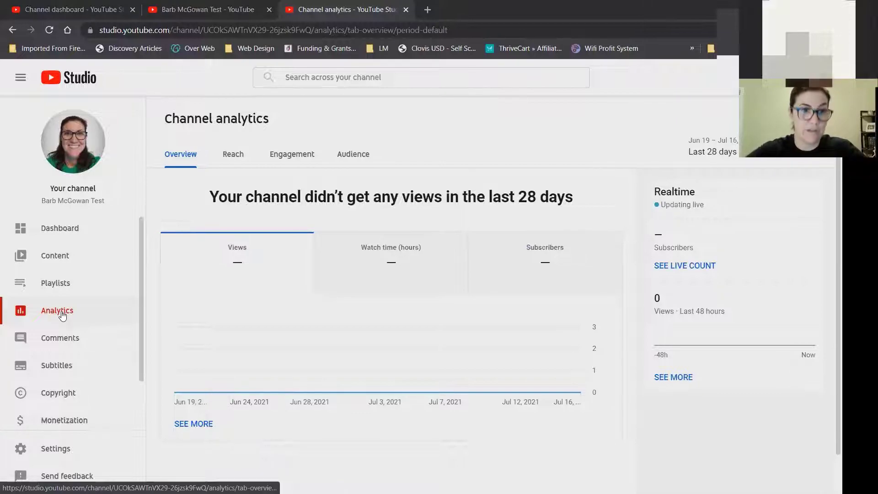
Visit the Comments and Copyright pages, ending on the Monetization page.
left_click(66, 336)
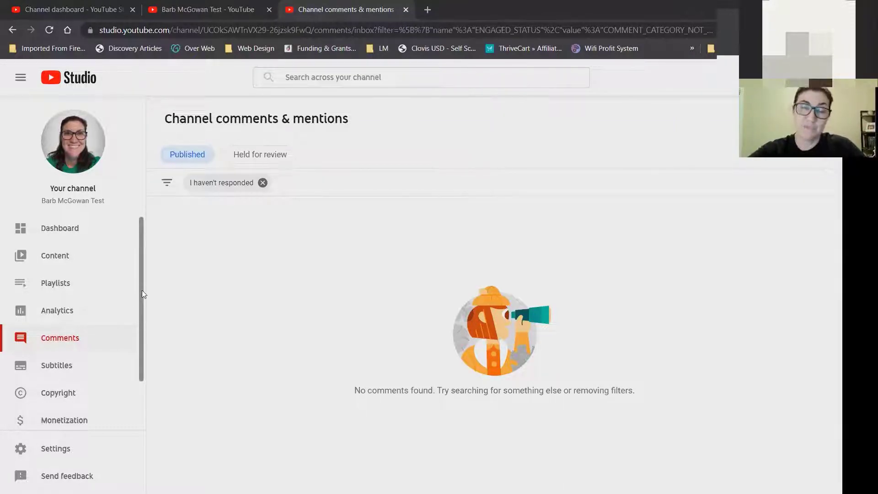
scroll(142, 290, "down", 1)
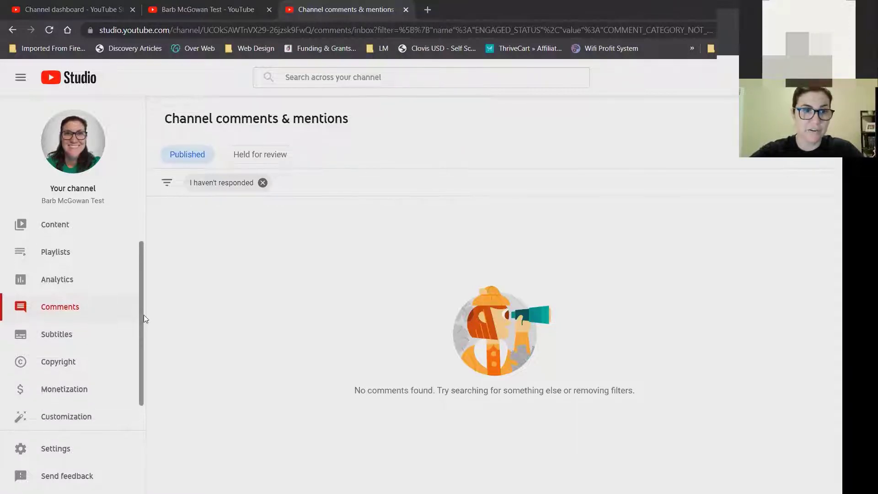
scroll(139, 312, "down", 1)
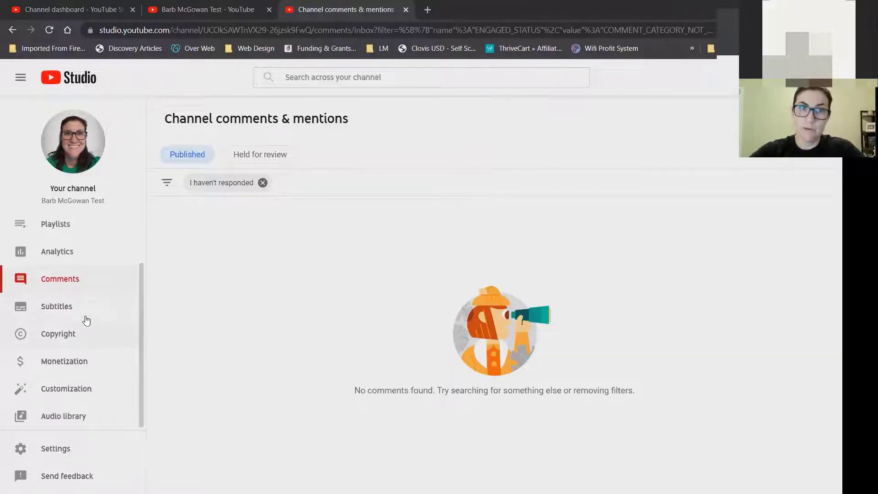
left_click(81, 335)
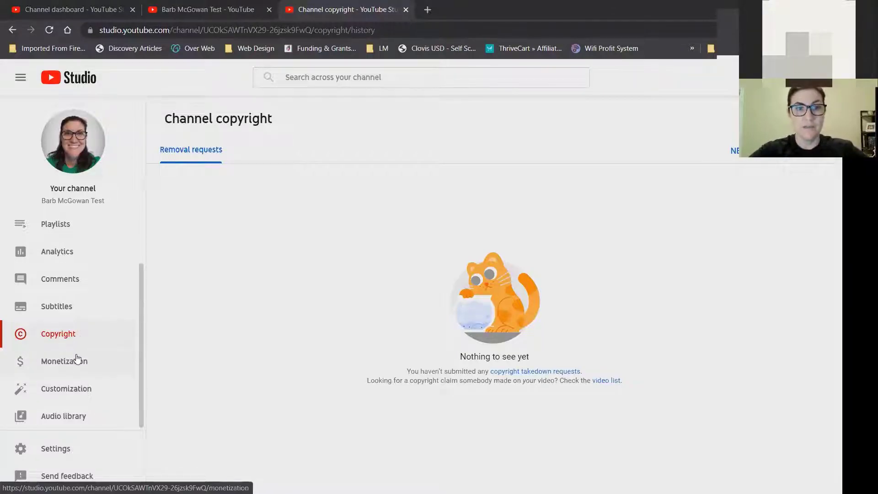
left_click(77, 360)
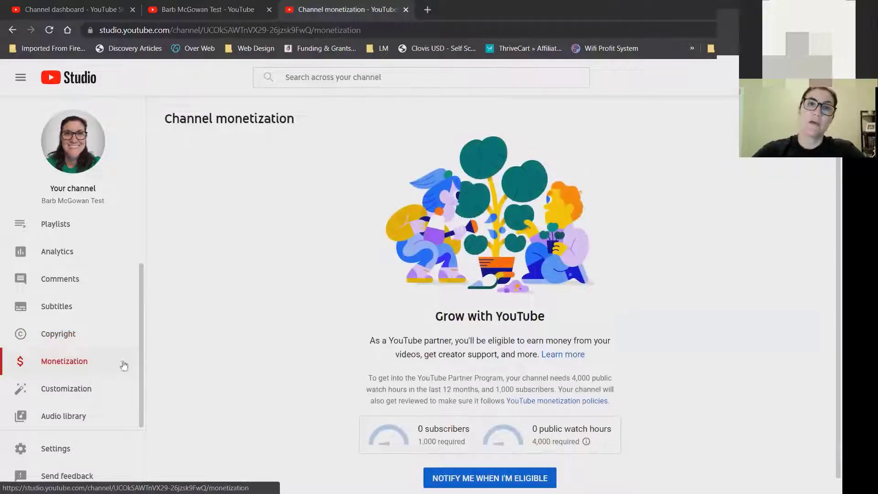
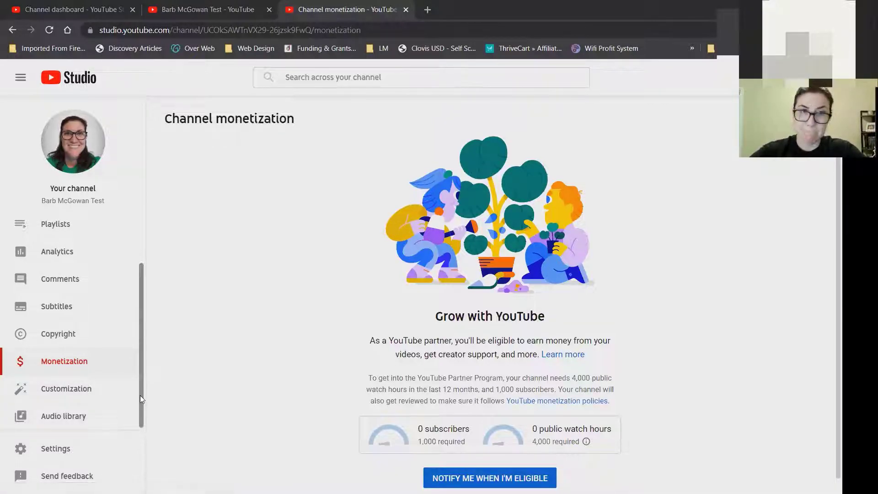
Check the Branding, Basic info and Layout customization tabs, then open the Audio library.
left_click(81, 390)
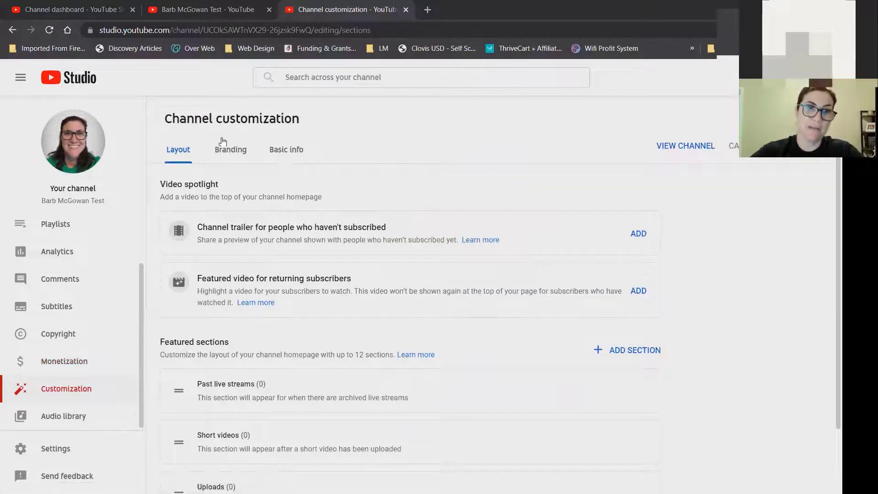
left_click(229, 148)
left_click(289, 153)
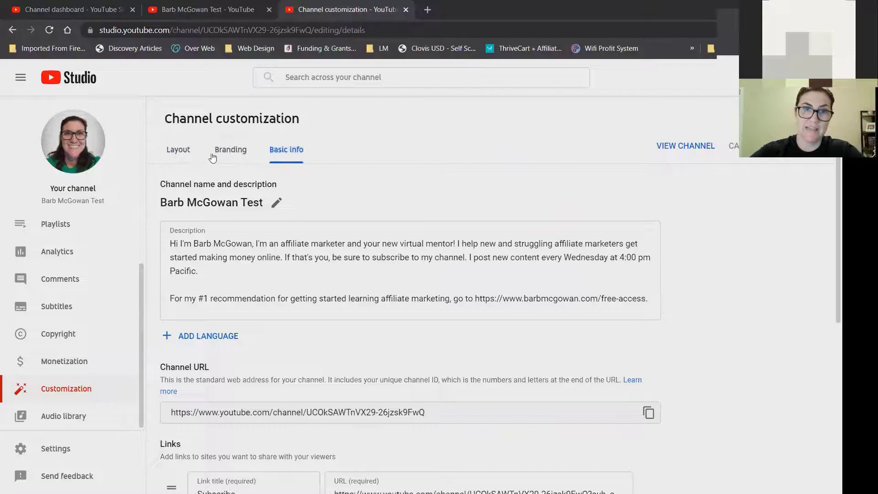
left_click(179, 150)
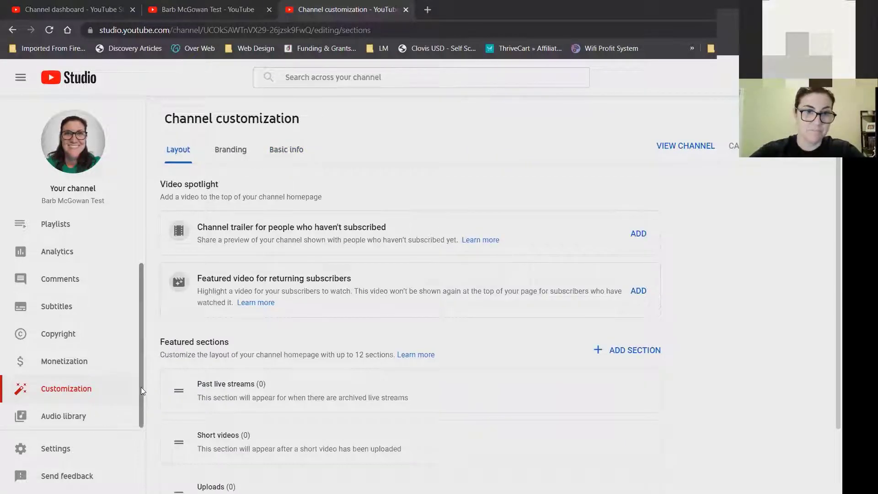
left_click(72, 418)
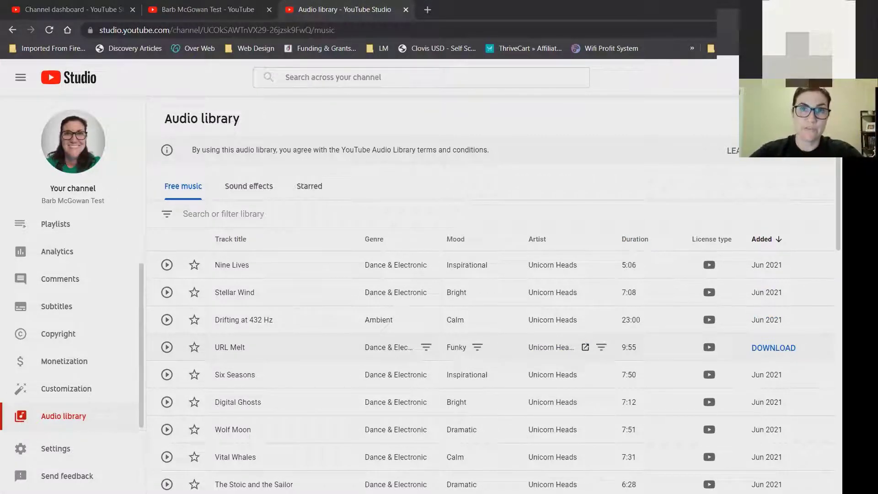
scroll(494, 320, "down", 9)
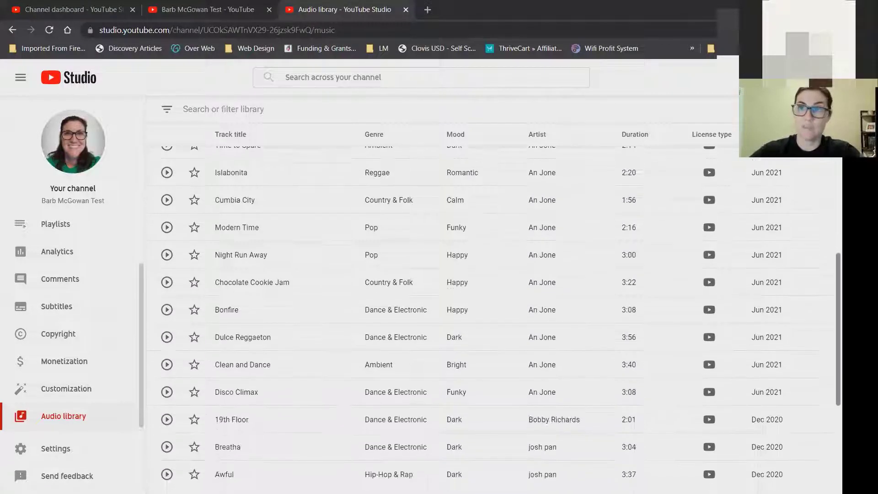
scroll(494, 320, "down", 5)
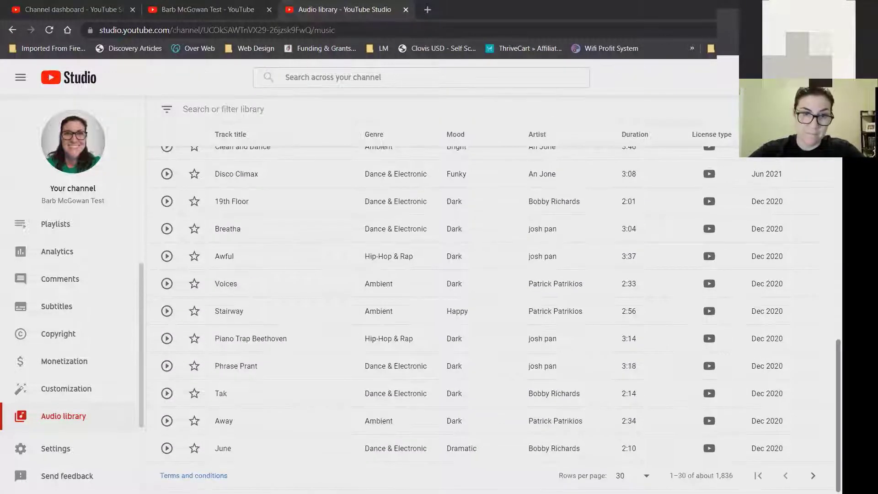
scroll(494, 320, "up", 14)
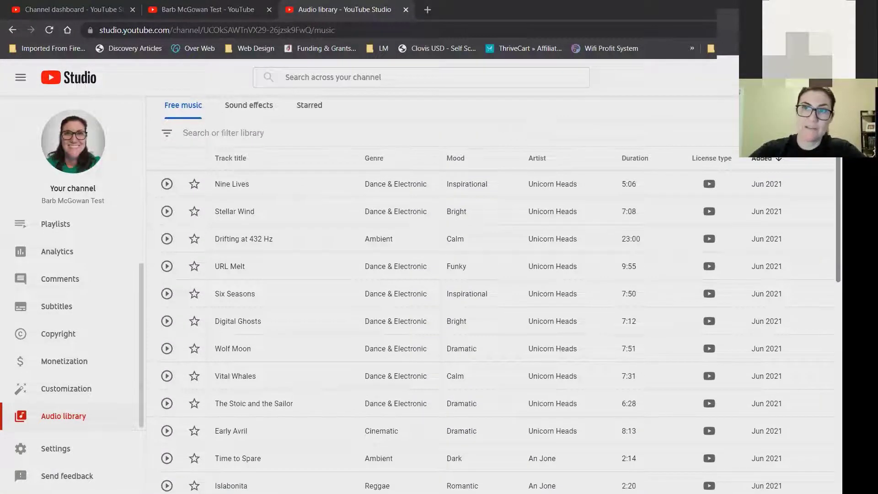
scroll(494, 320, "up", 2)
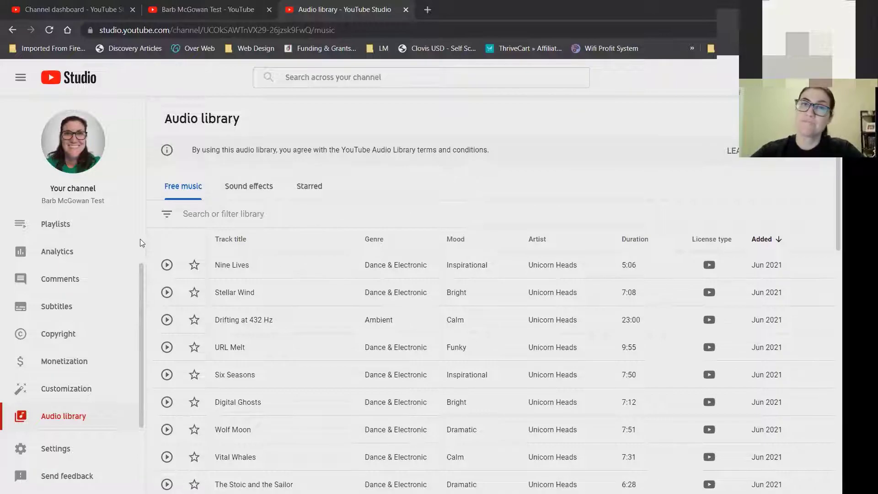
scroll(141, 242, "up", 3)
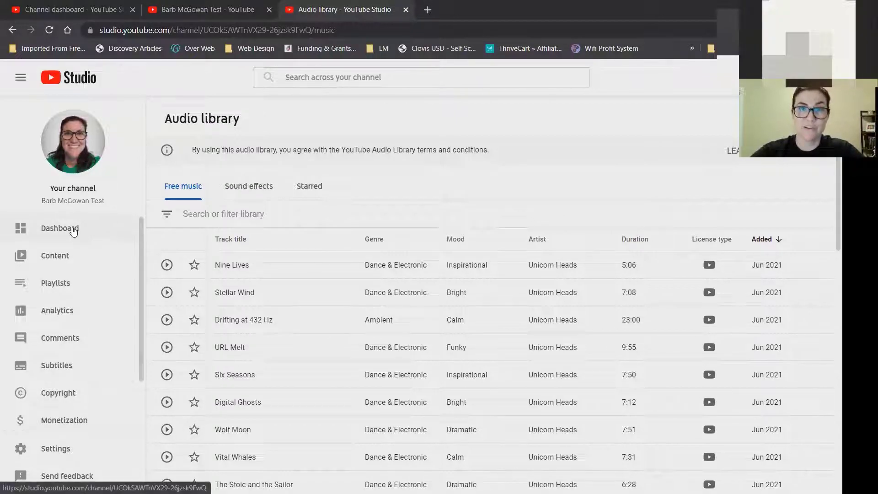
Go to the Channel dashboard and bring up the Create menu.
left_click(73, 232)
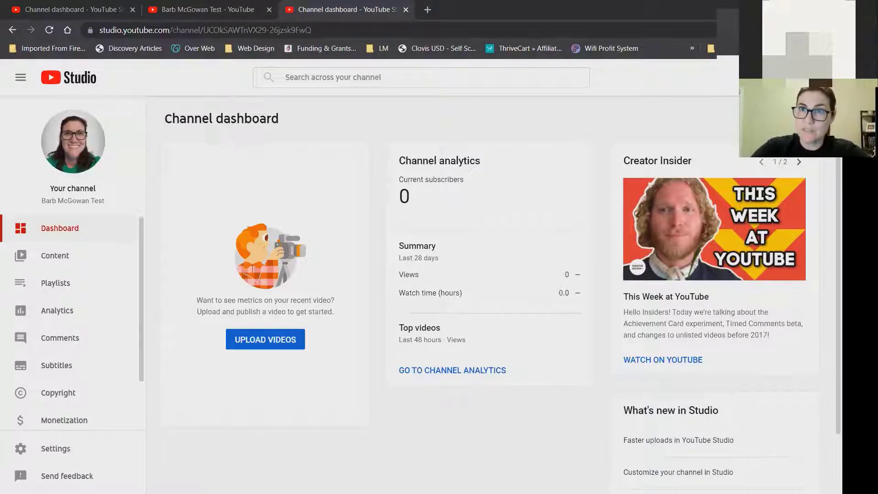
left_click(773, 77)
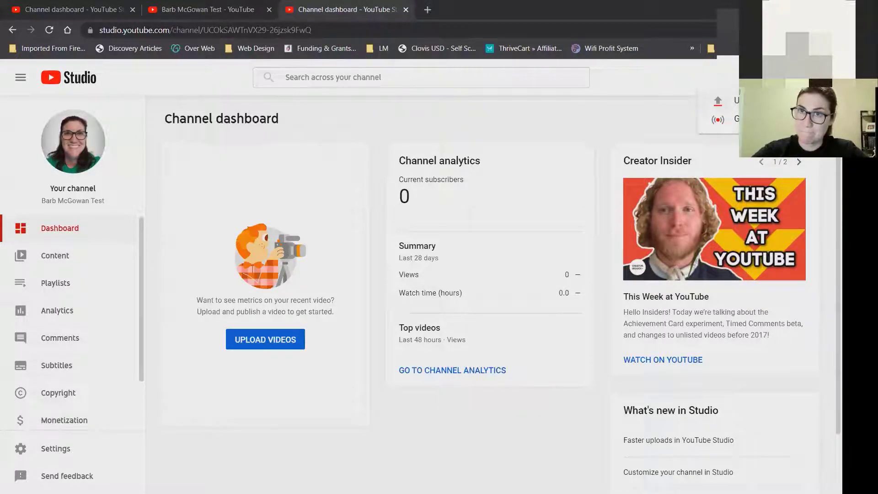
Upload promote clickfunnels.mp4 from the desktop's YouTube folder.
left_click(737, 100)
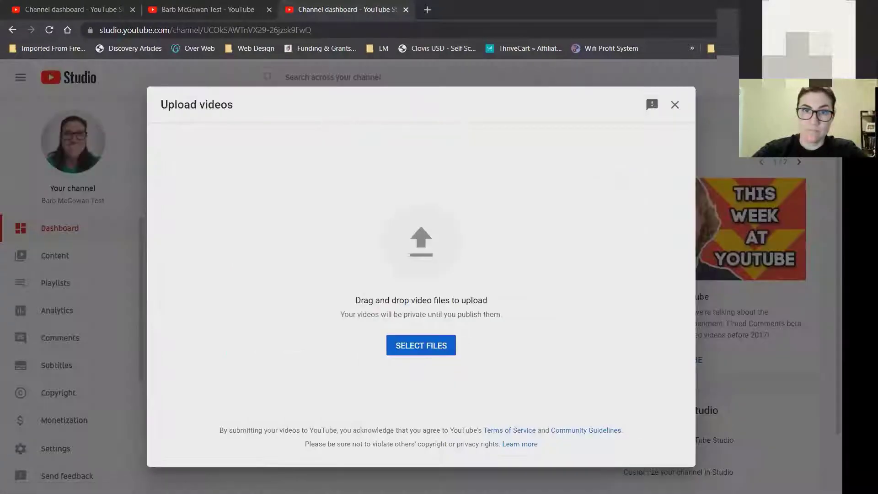
left_click(425, 346)
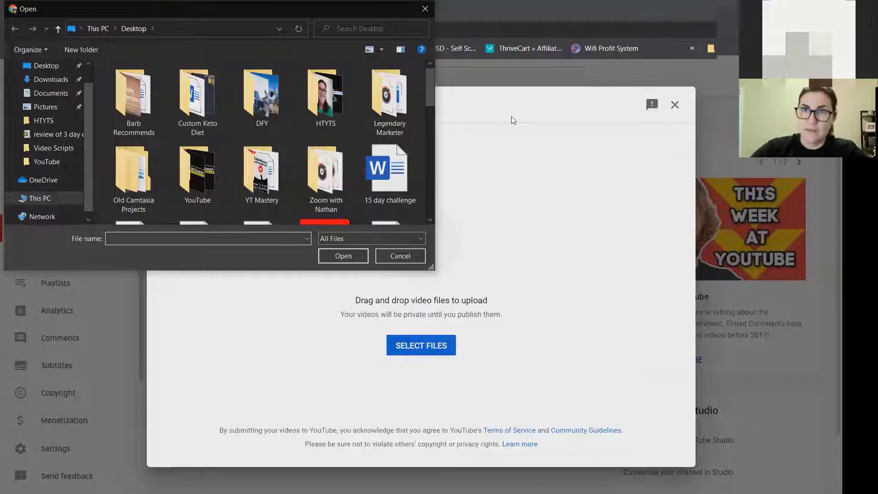
double_click(198, 165)
left_click(381, 107)
left_click(143, 196)
left_click(355, 257)
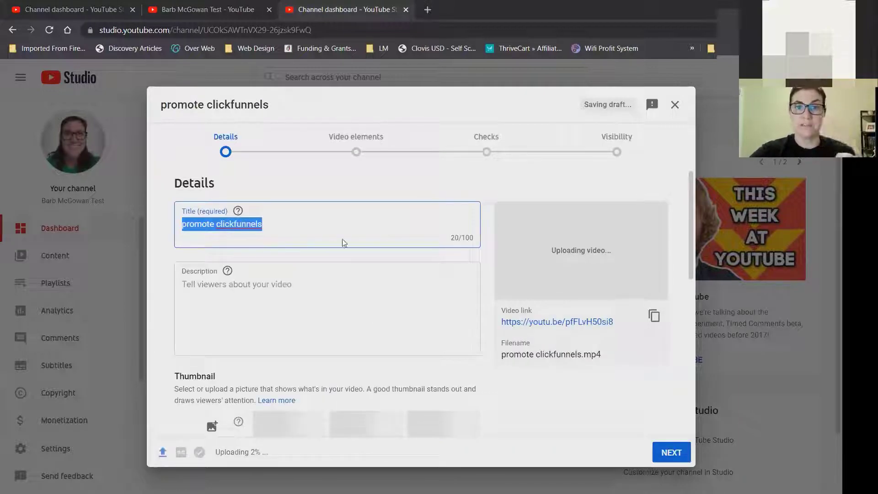
left_click(324, 221)
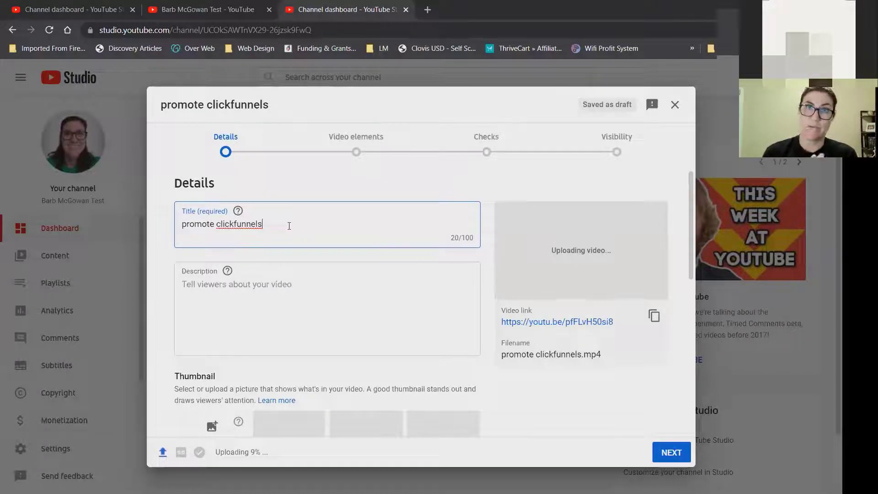
Delete the default 'promote clickfunnels' text so the Title field is empty.
left_click_drag(288, 229, 156, 221)
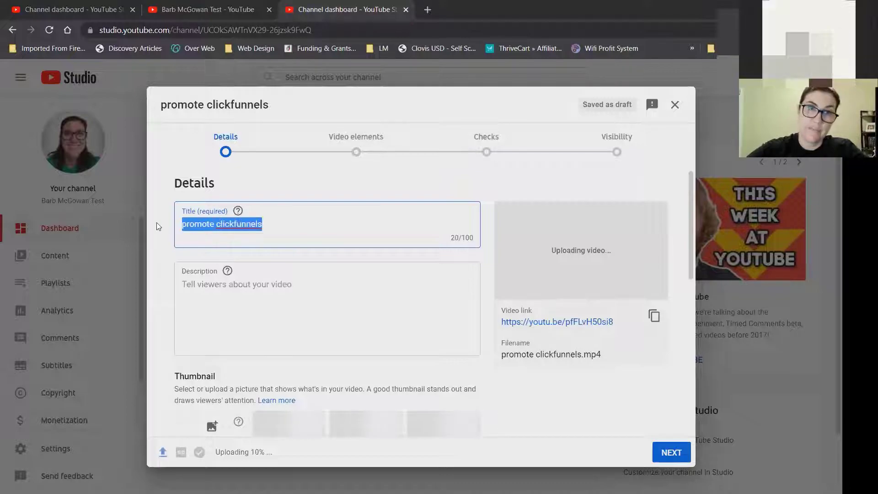
key("BackSpace")
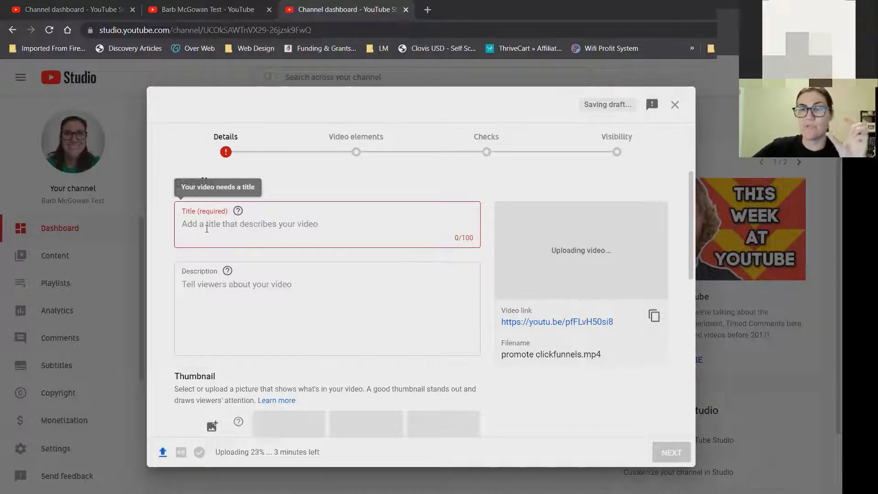
left_click(206, 228)
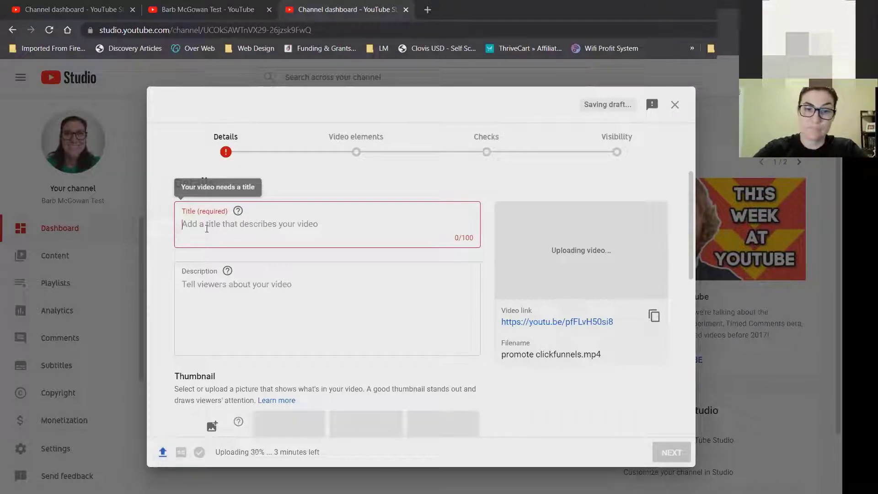
Title the video 'Make $1000 a Month as a Beginner Promoting ClickFunnels (FOR COMPLETE BEGINNERS 2021)'.
type("Make $100")
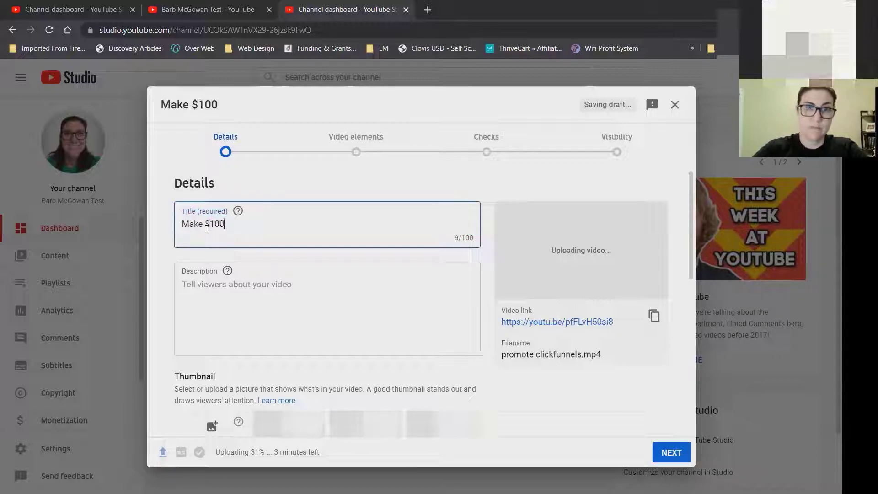
type("0 a Month")
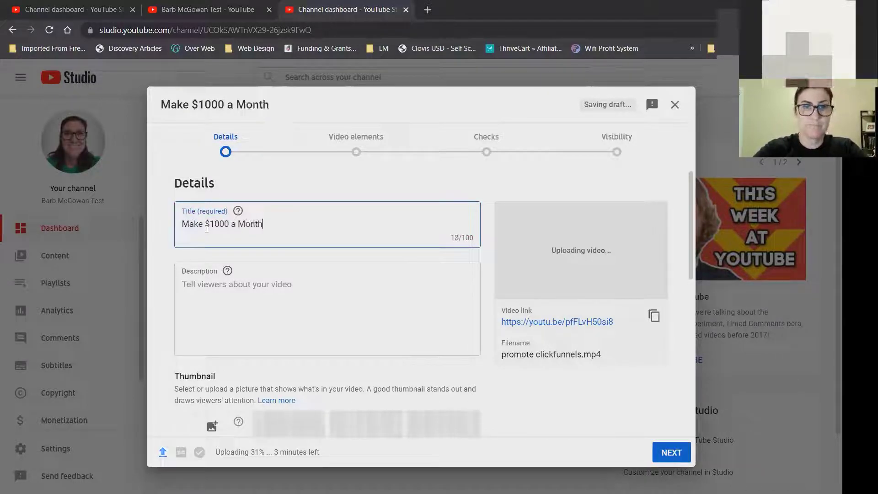
type(" as a Beginne")
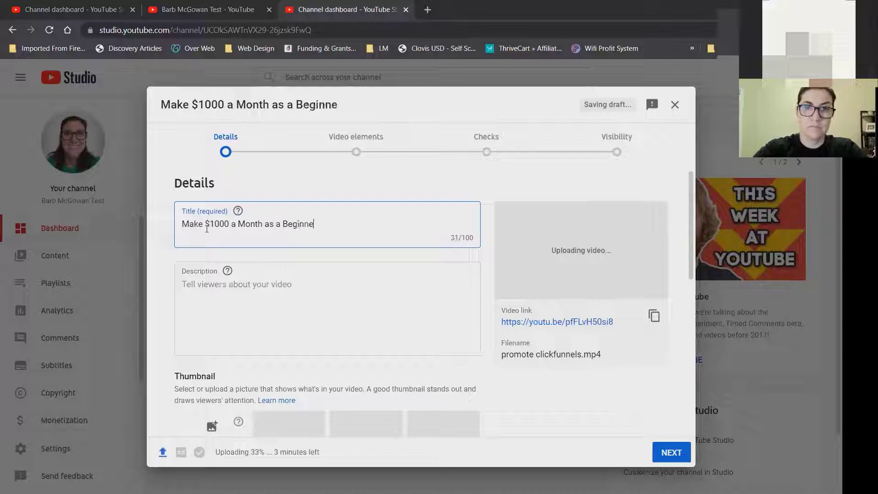
type("r Promoti")
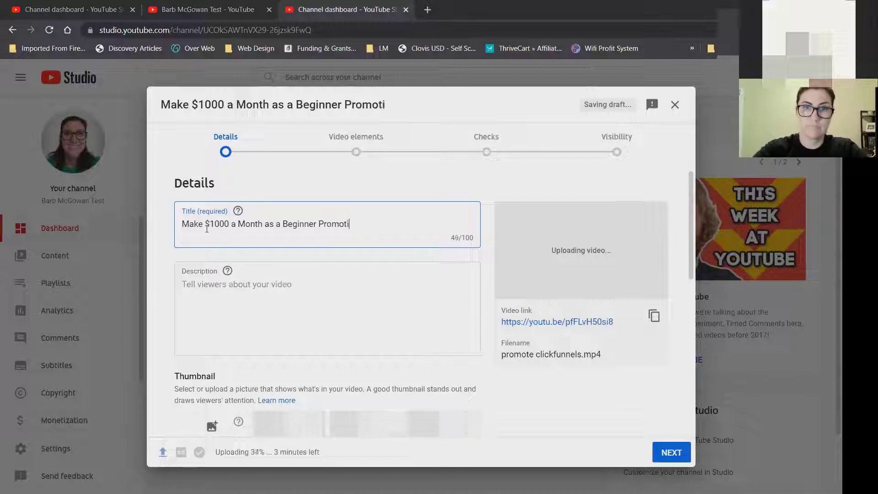
type("ng ClickFu")
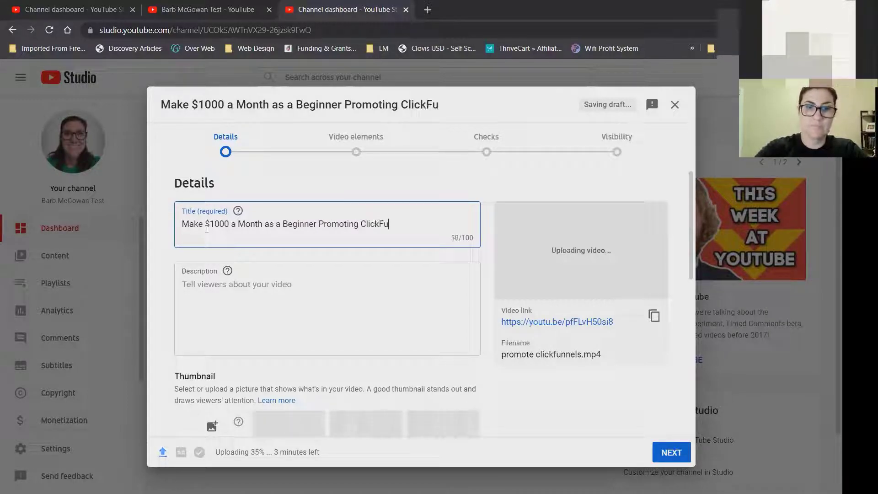
type("nnels (")
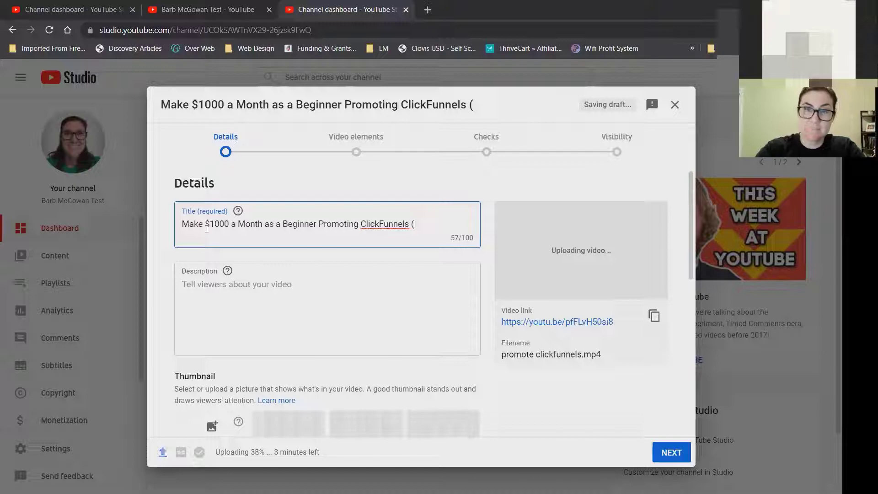
type("F")
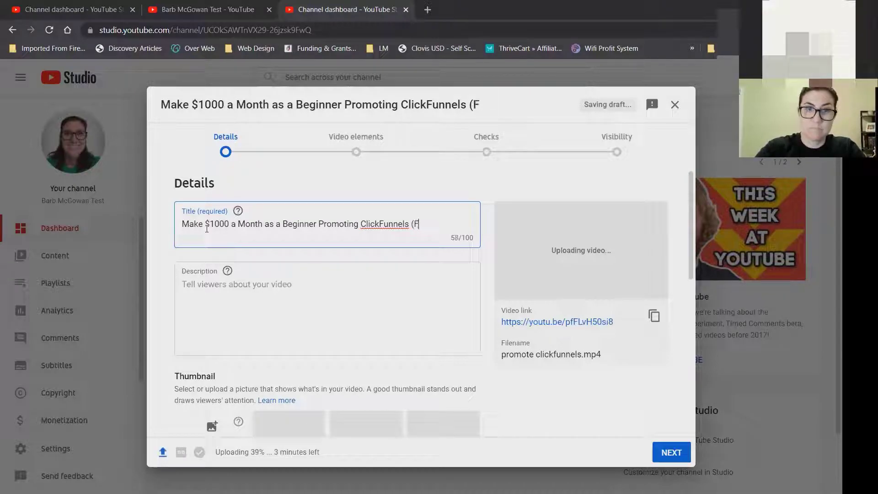
type("OR BEGINNERS")
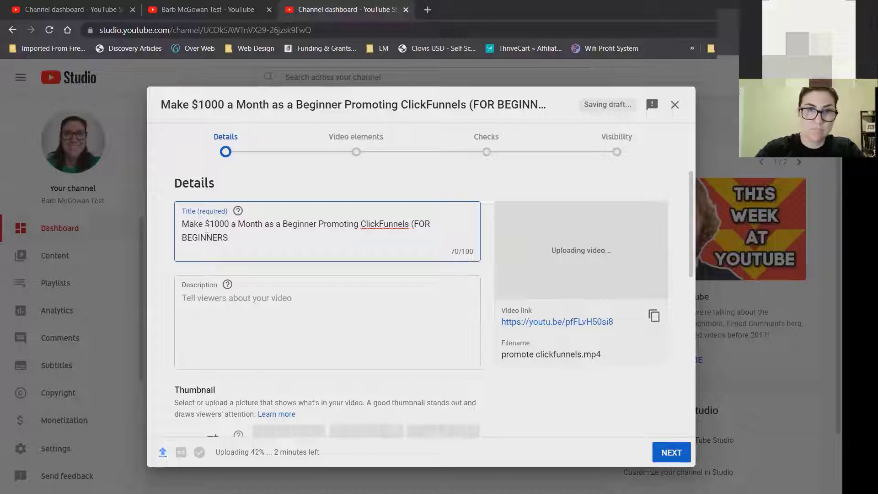
left_click(183, 237)
type("COMPLETE BEGINNERS")
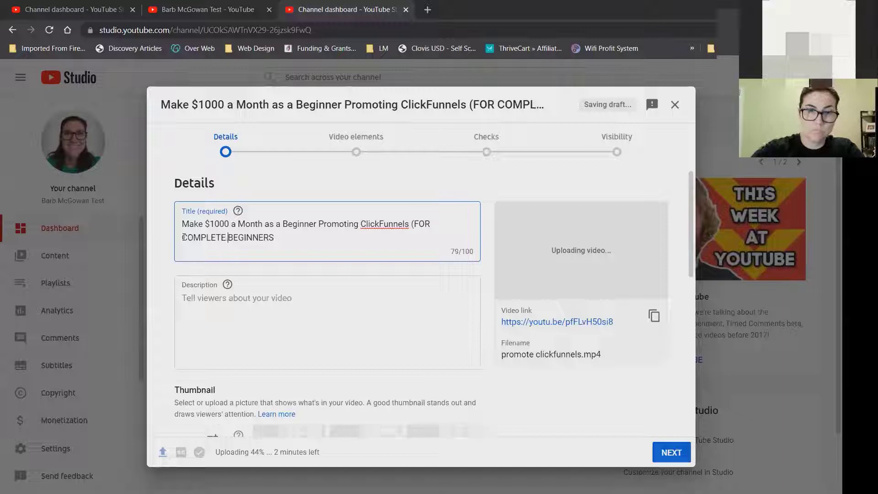
type(" 2021)")
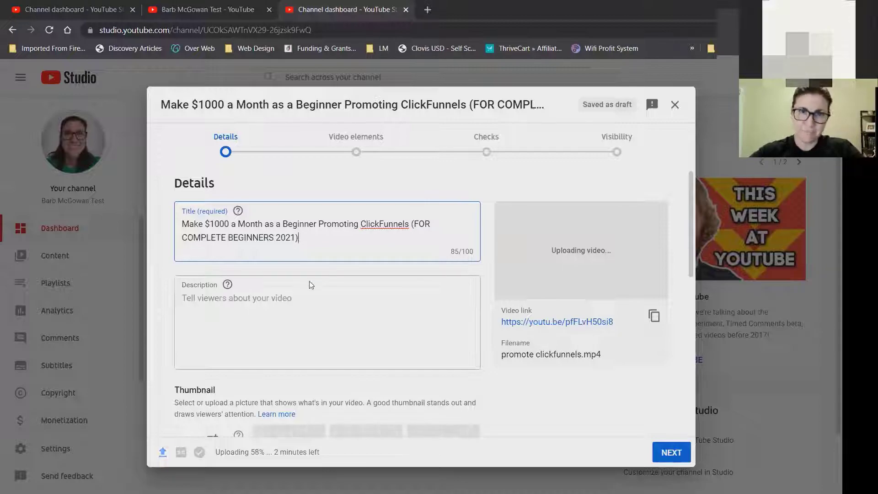
Write a description on making $1000 a month promoting ClickFunnels as an affiliate marketer.
left_click(277, 302)
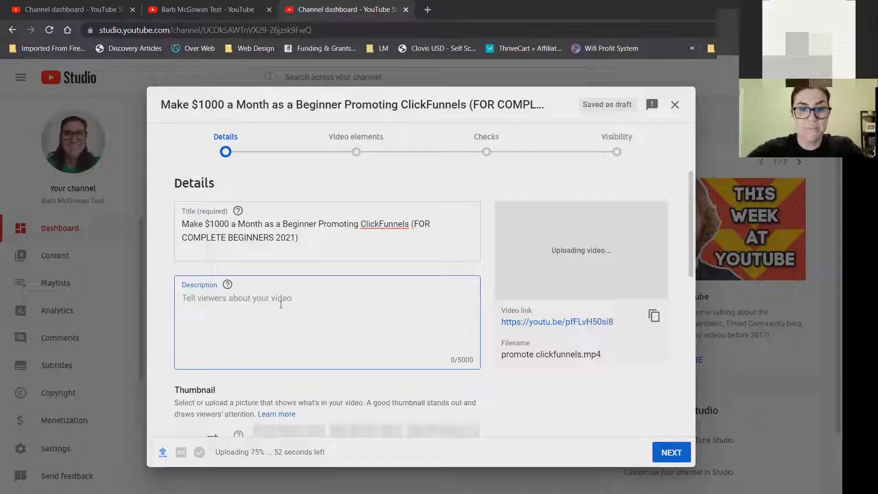
type("This video wi")
type("l")
key("BackSpace")
key("BackSpace")
key("BackSpace")
type("shows how to make $1000")
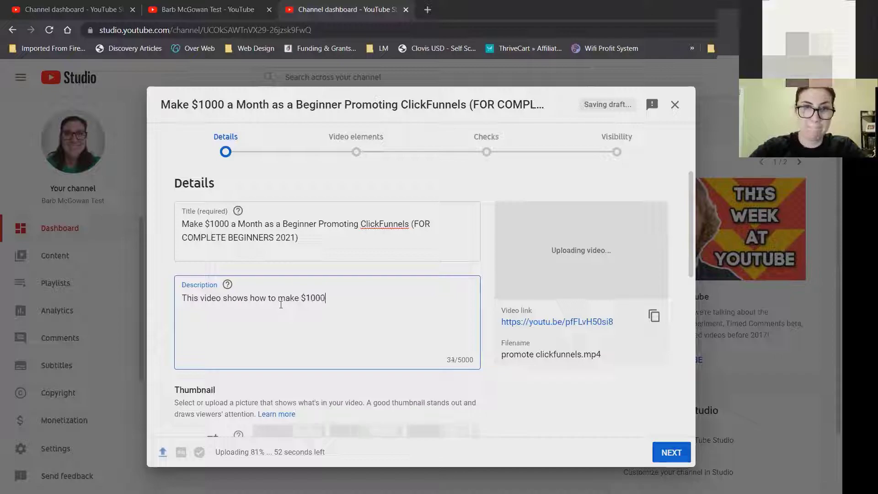
type(" a month as a complete beginner ")
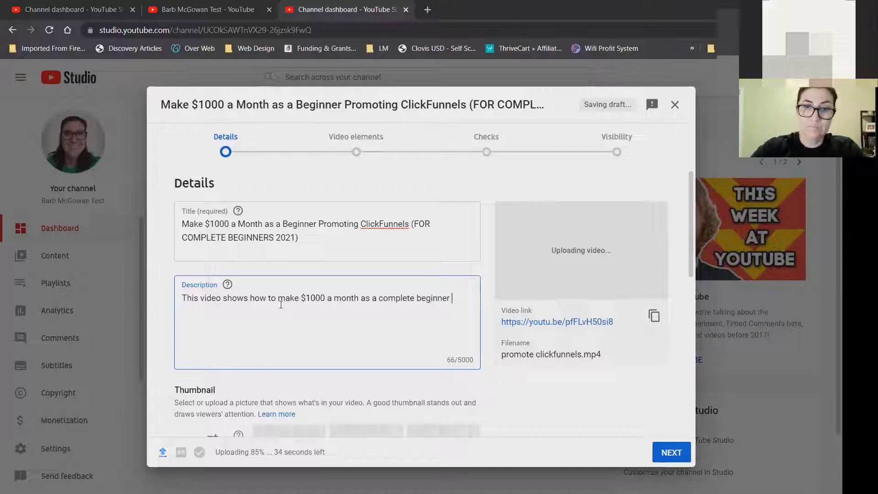
type("by promoting ClickFunnels as")
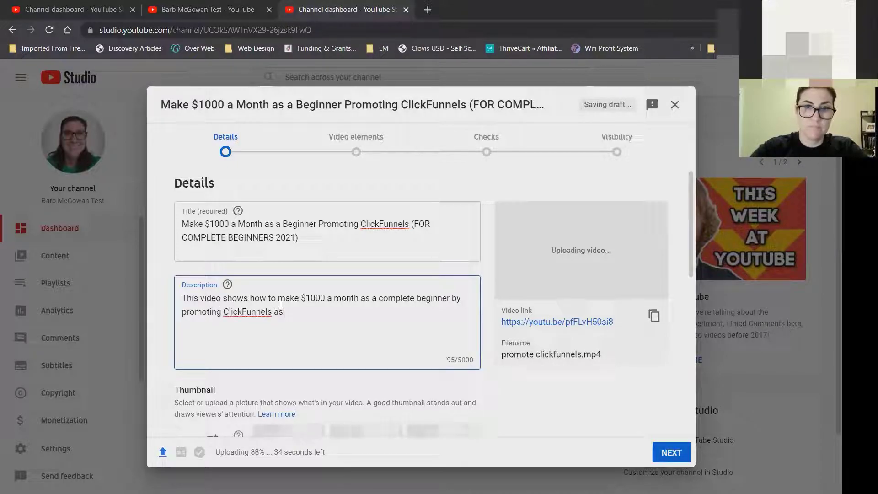
key("BackSpace")
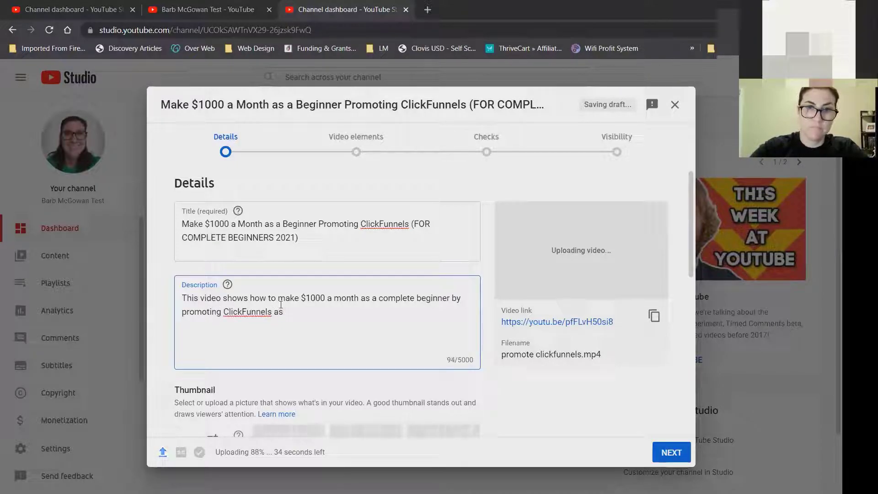
type("an affiliate marketer")
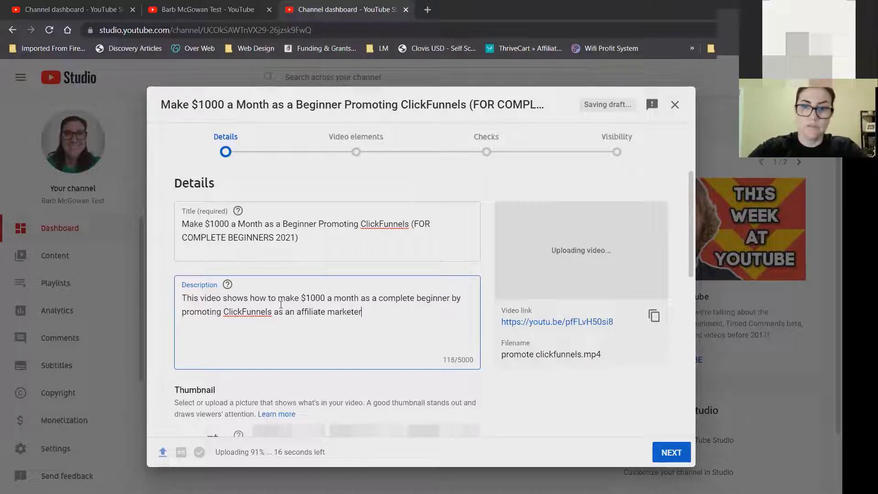
type("...")
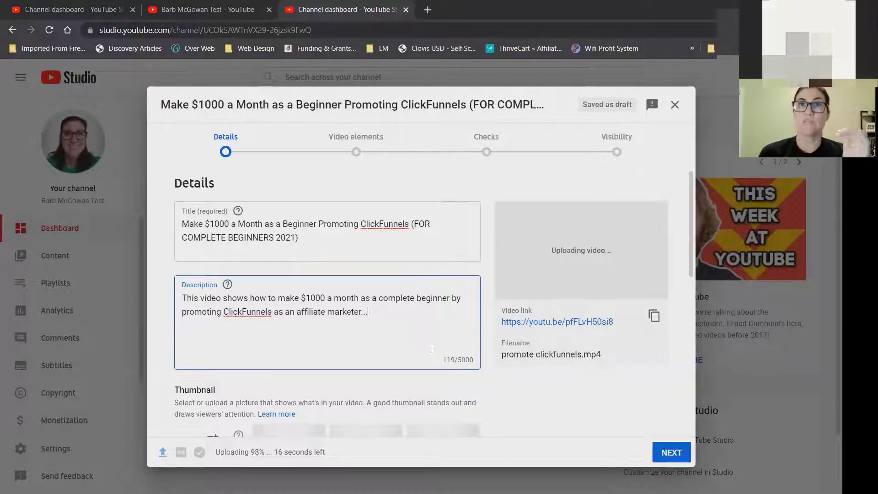
left_click(508, 91)
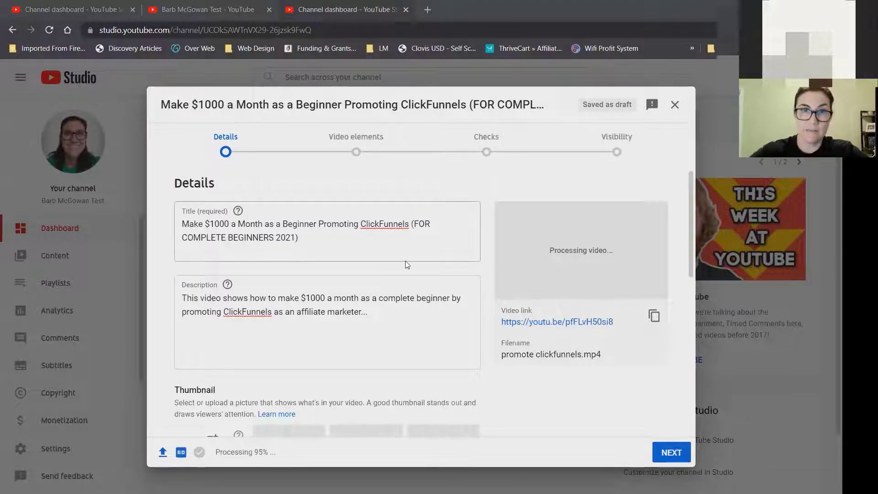
left_click(393, 320)
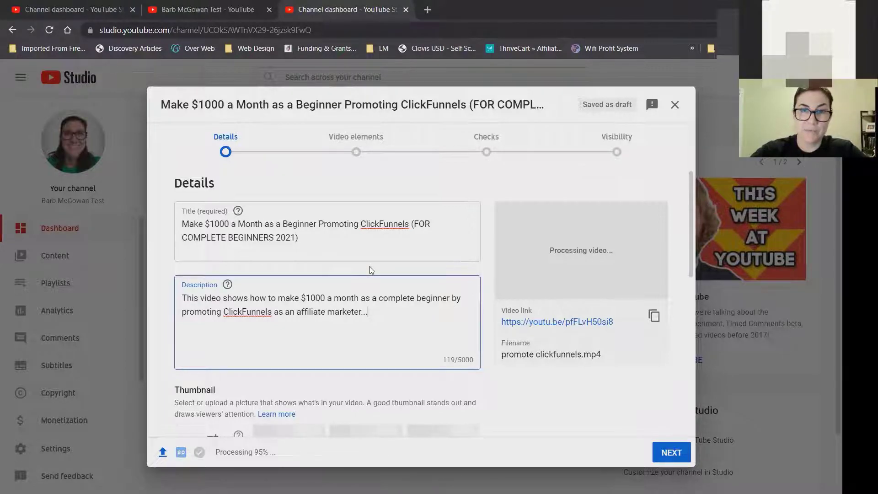
left_click(183, 297)
key("Return")
key("Return")
key("Return")
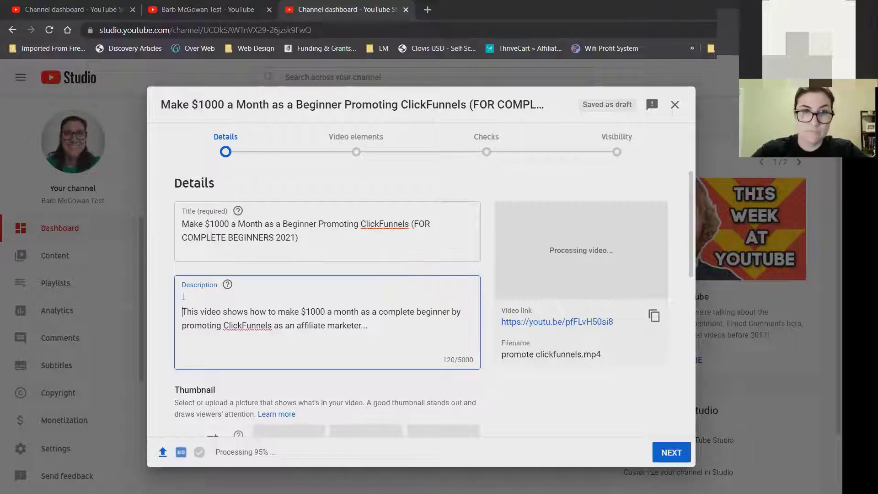
key("Up")
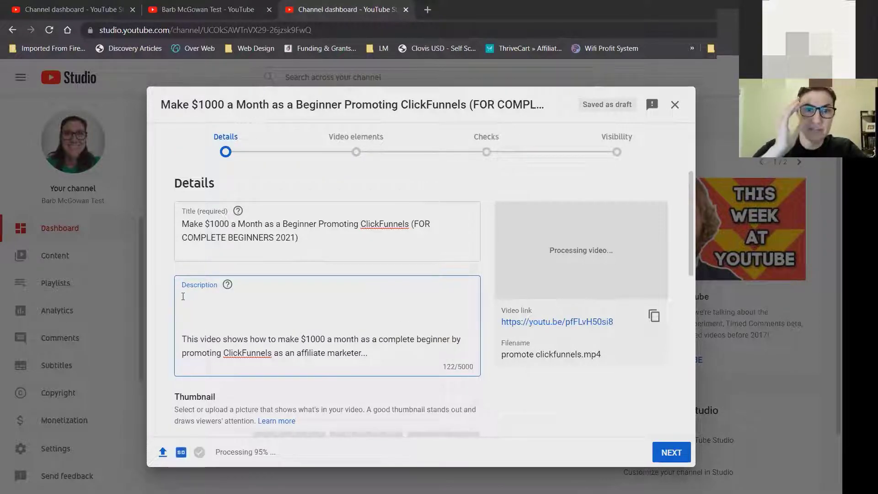
type("For")
key("BackSpace")
key("BackSpace")
type("To sign u")
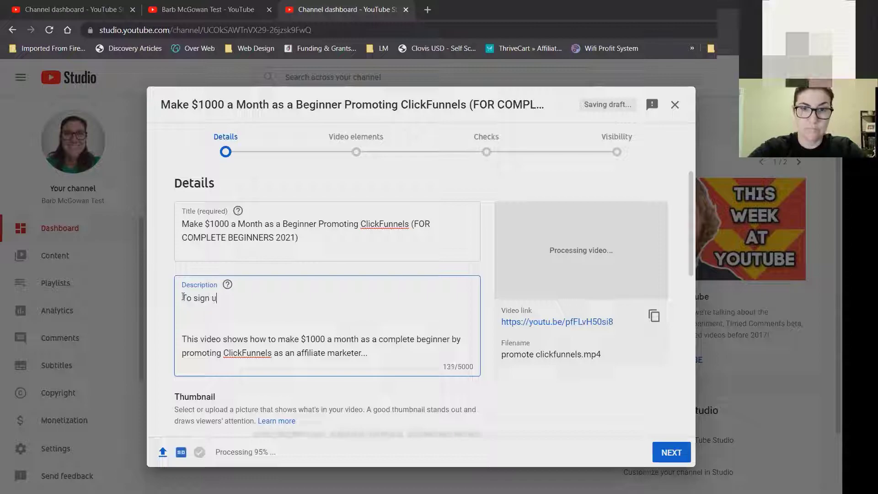
type("p as a free")
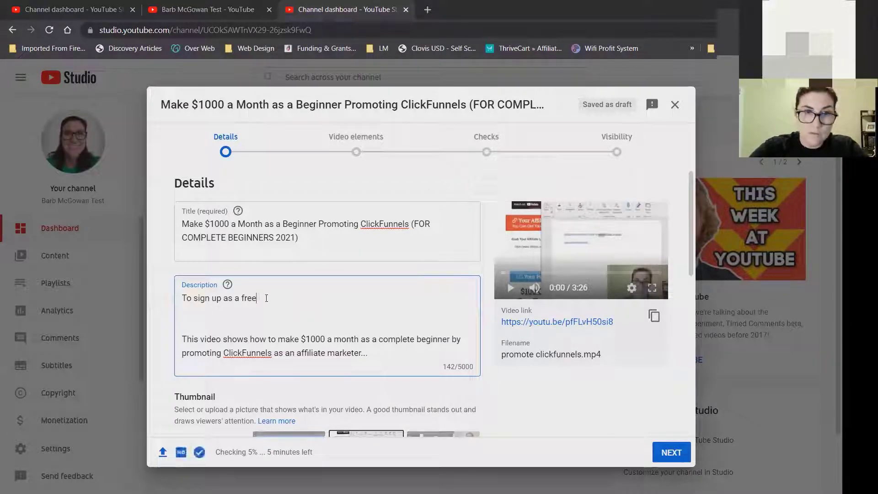
type("Cl")
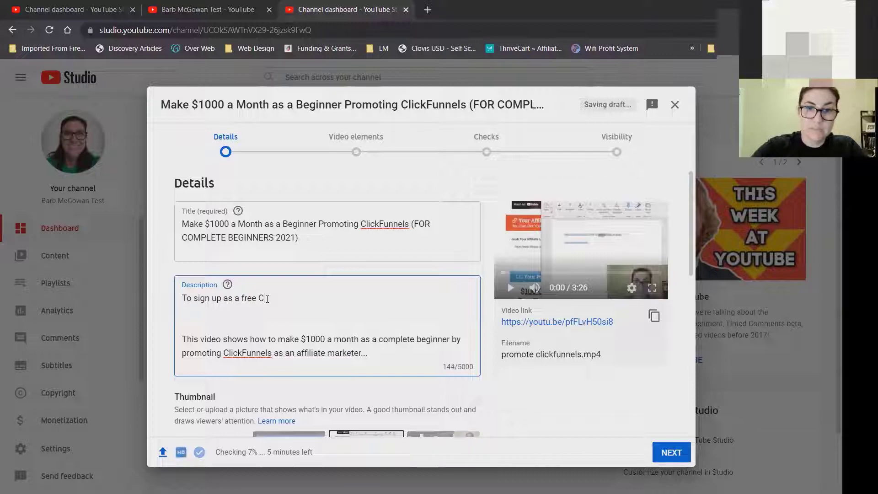
type("ickFunnels a")
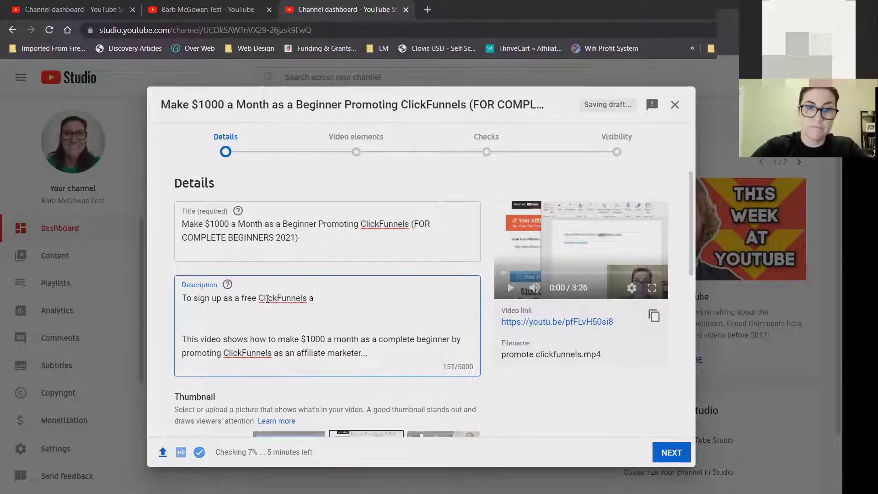
type("ffiliate...")
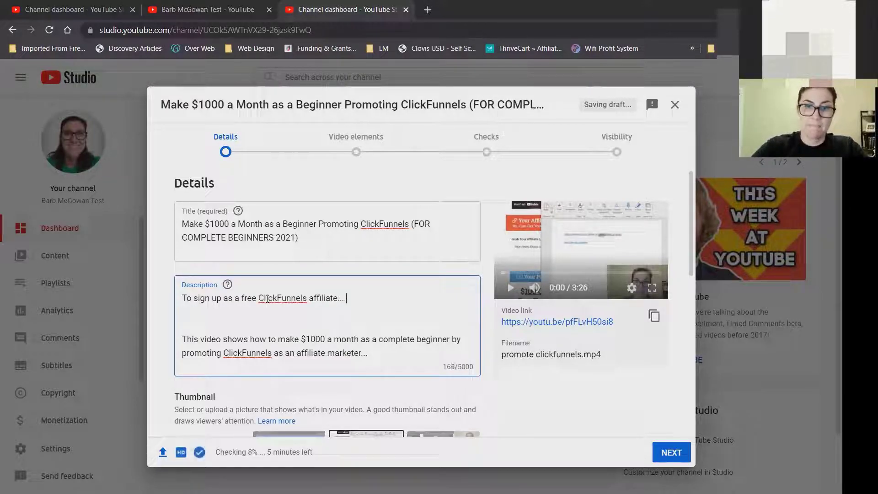
type(" w")
key("BackSpace")
type("www.link.com")
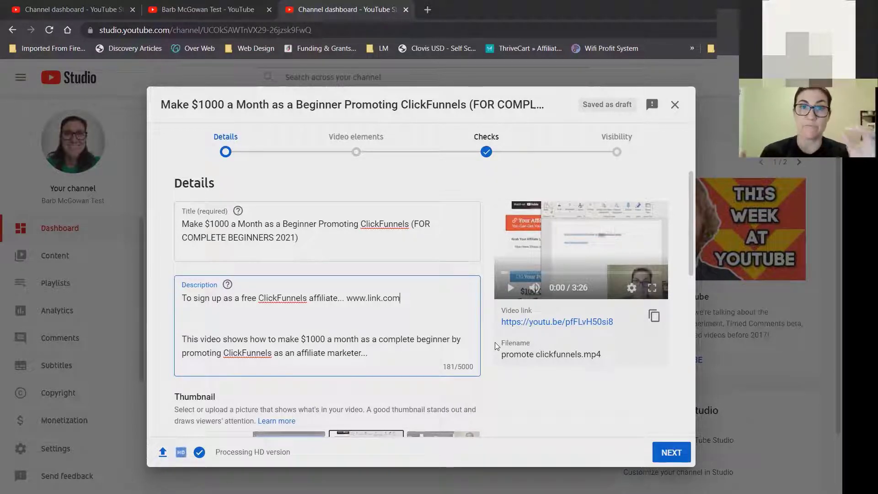
key("Return")
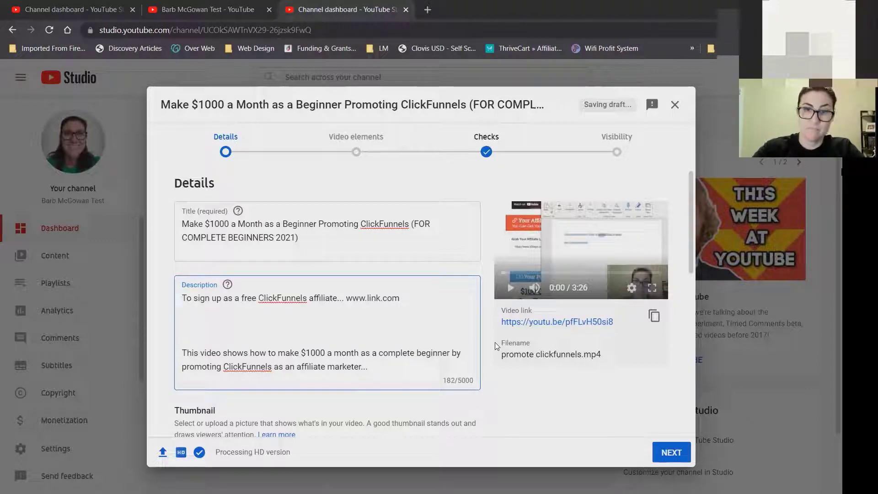
type("To ")
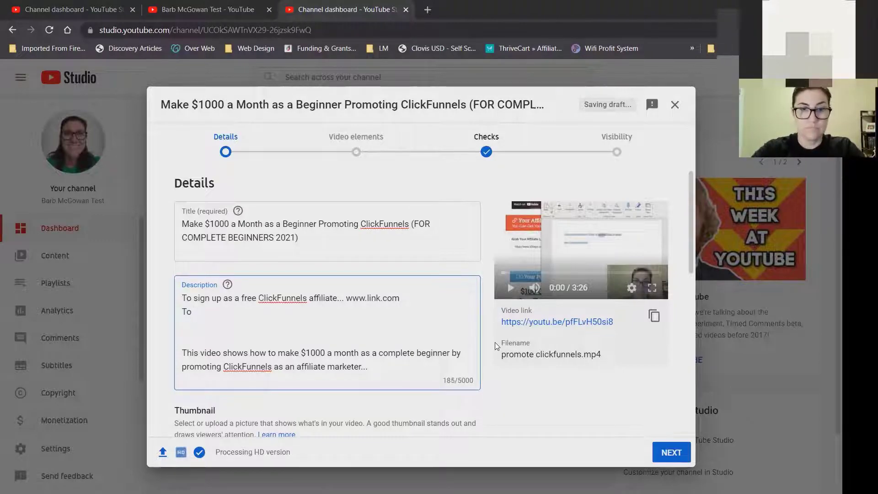
type("join the ")
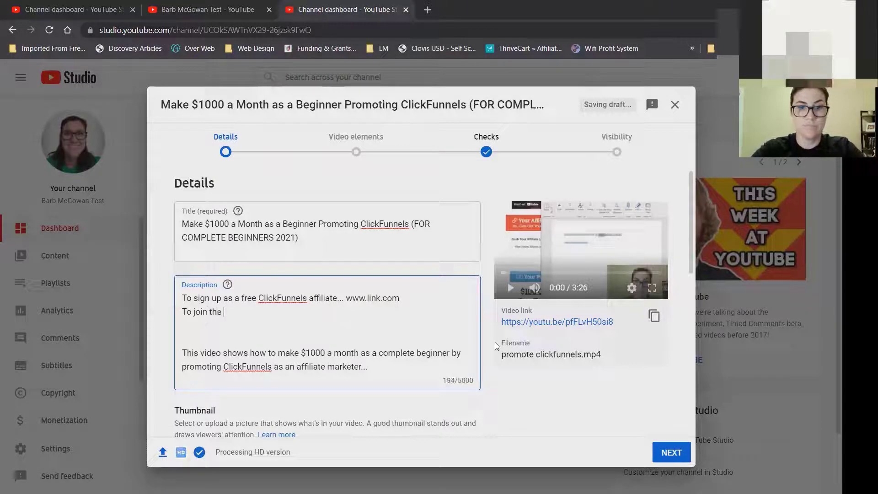
type("15 day chal")
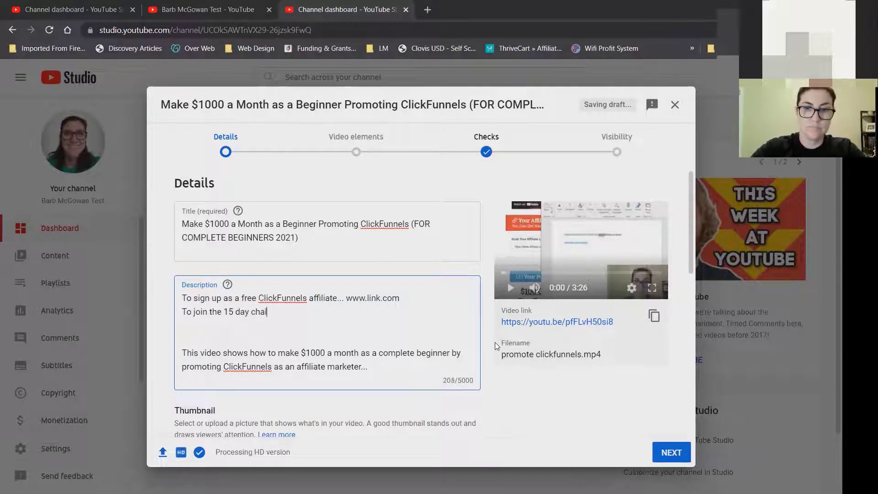
type("lenge... ")
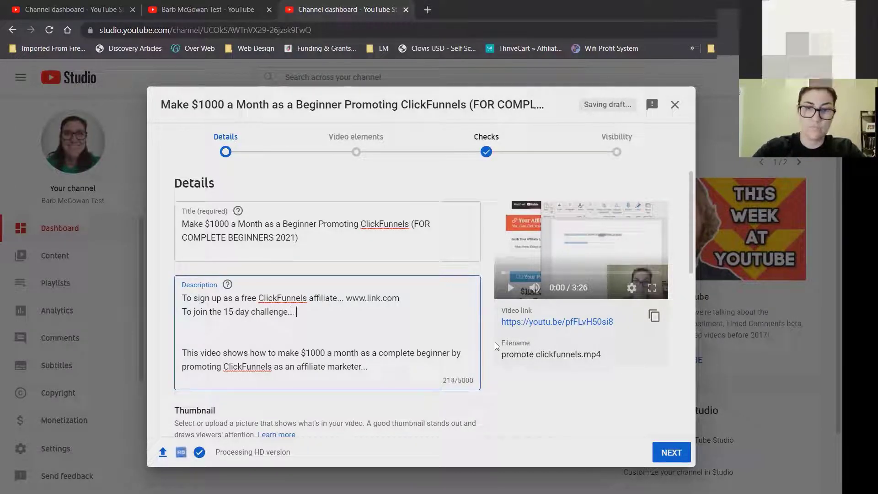
type("www.blahblah.com")
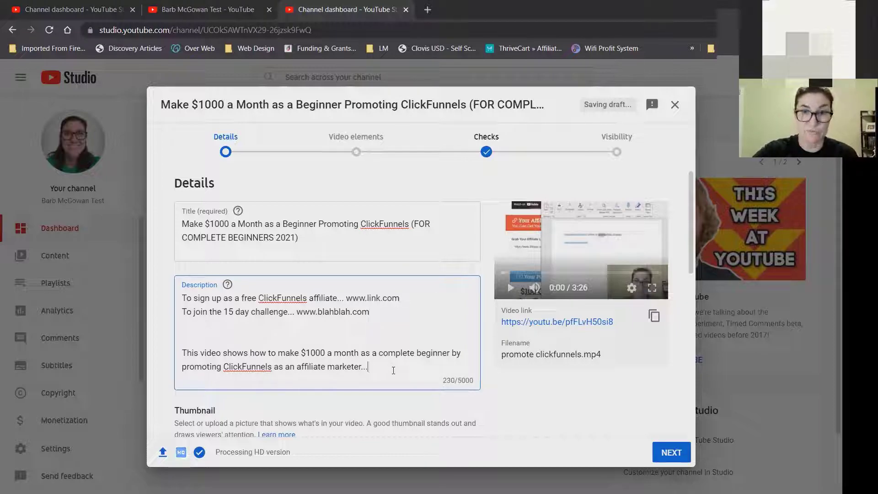
left_click(691, 260)
Keep the first auto-generated thumbnail, closing the phone-verification notice for custom thumbnails.
left_click_drag(692, 260, 688, 331)
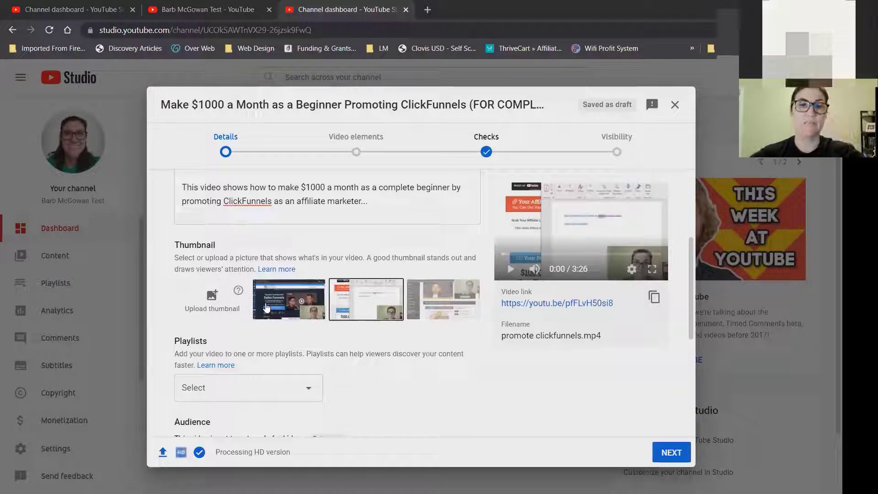
left_click(291, 308)
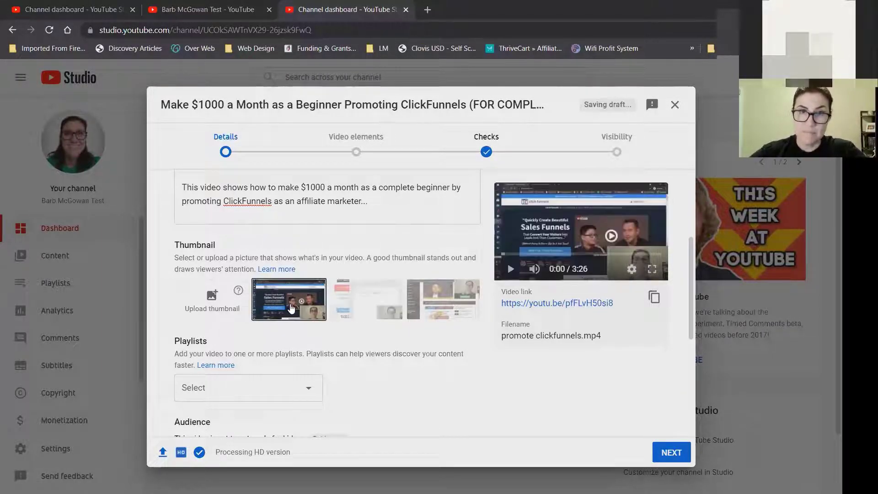
left_click(209, 293)
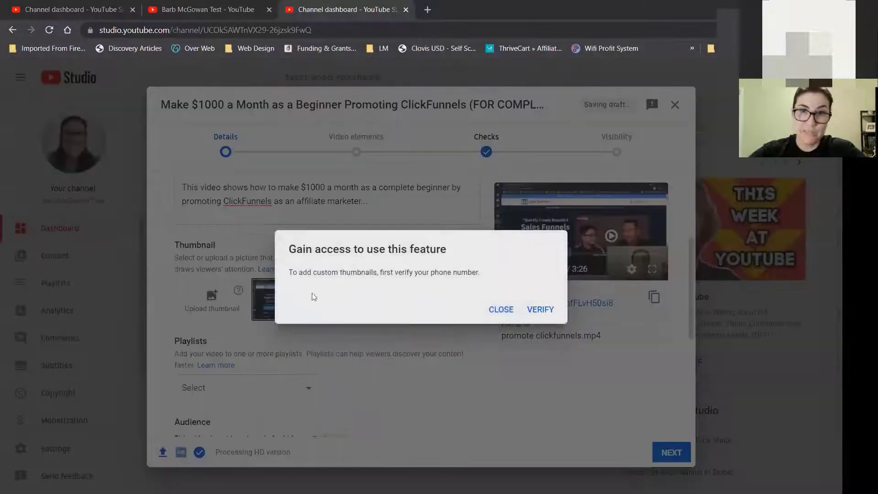
left_click(501, 310)
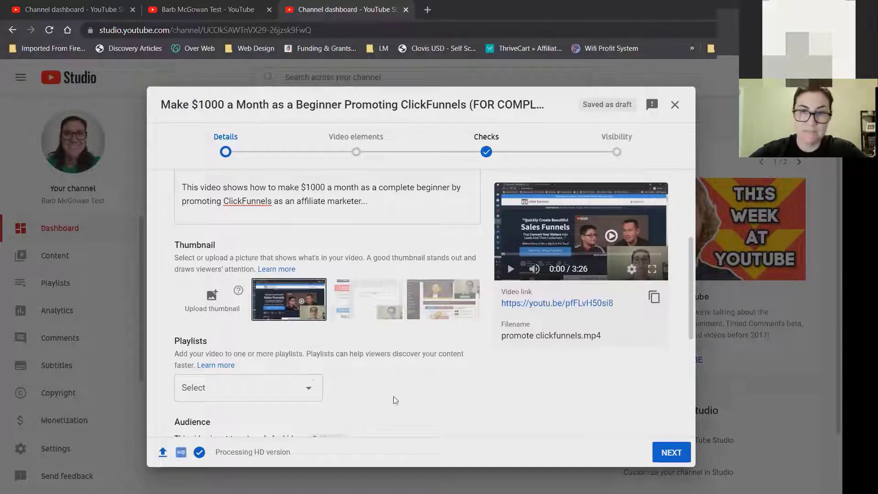
Create a playlist named ClickFunnels and tick the video into it.
left_click(286, 392)
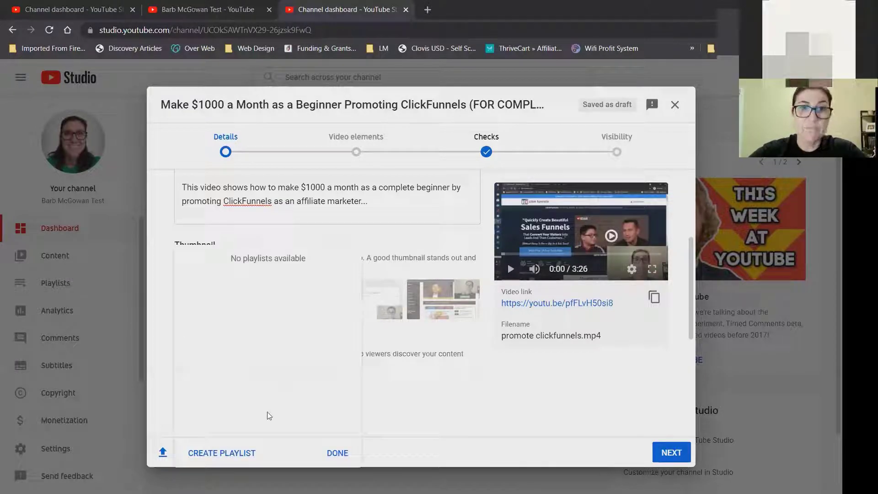
left_click(233, 453)
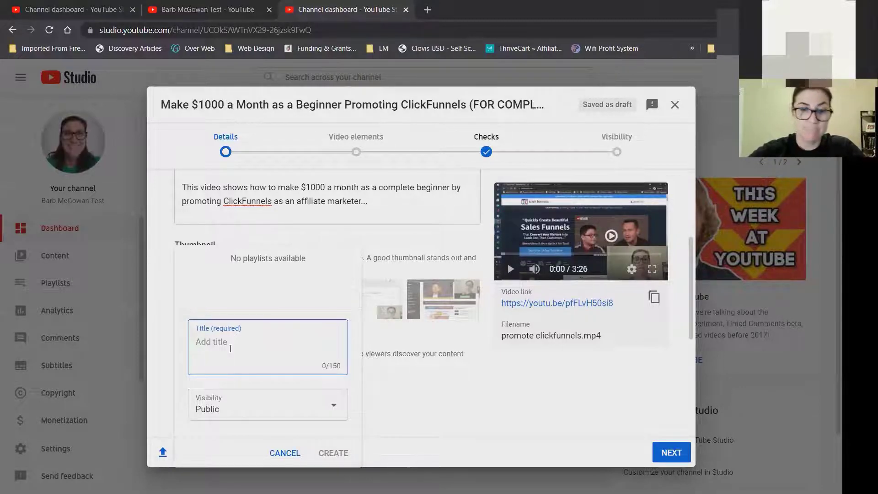
type("ClickFunnels")
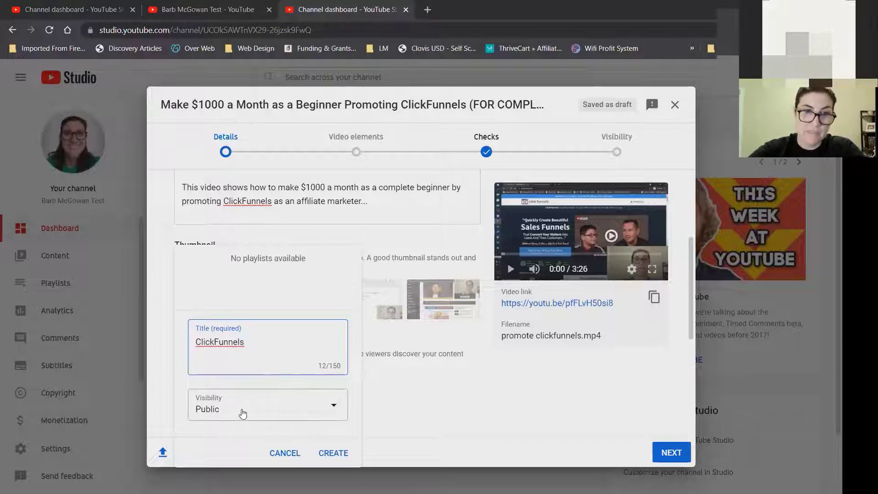
left_click(339, 454)
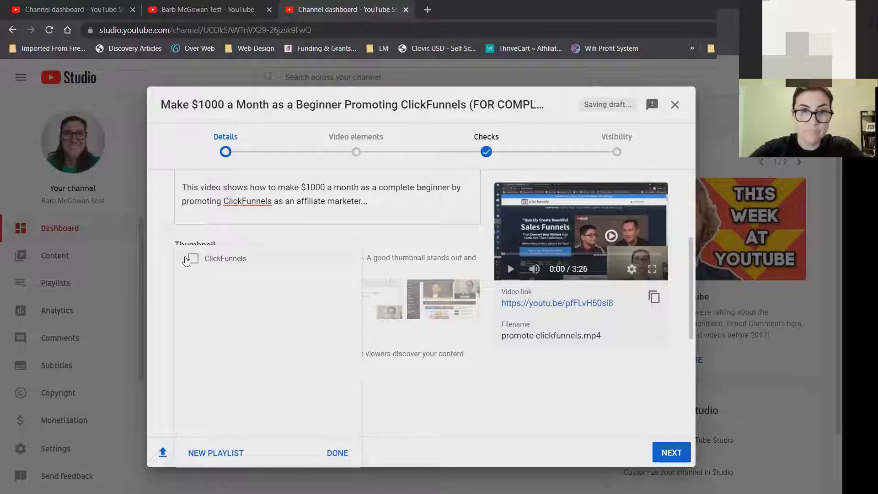
left_click(191, 260)
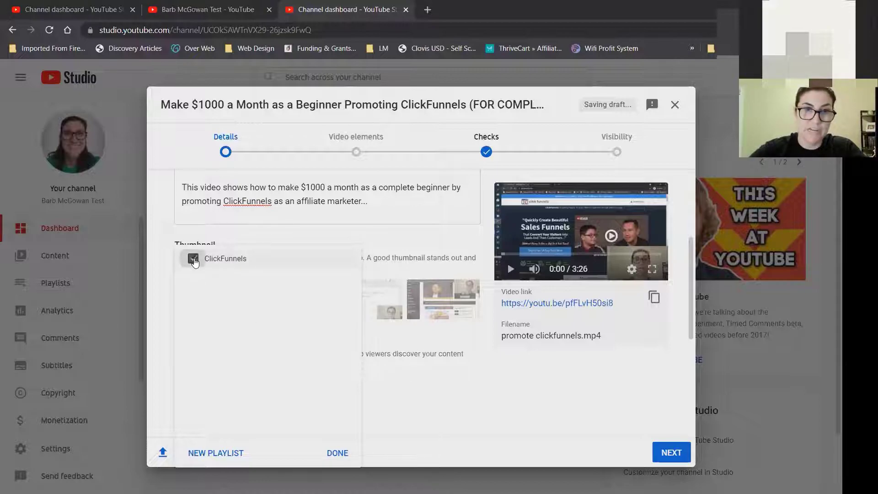
left_click(333, 452)
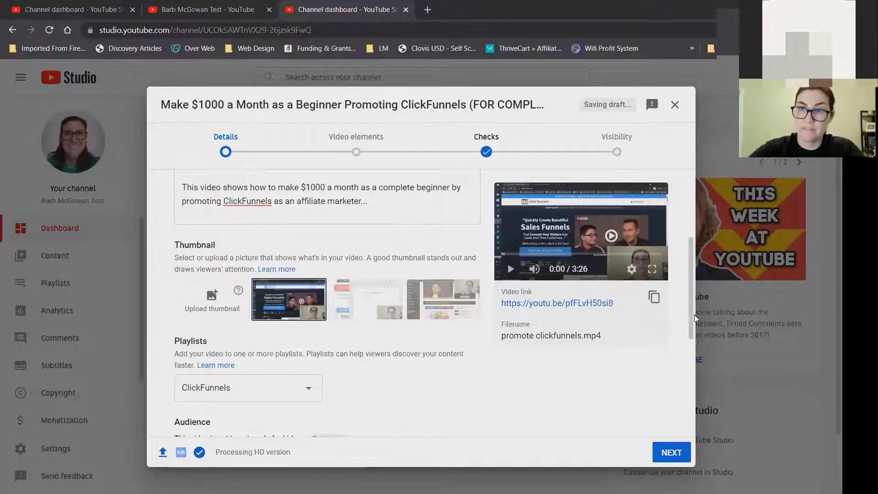
Expand SHOW MORE and scroll down to place the cursor in the Tags box.
left_click_drag(689, 310, 704, 416)
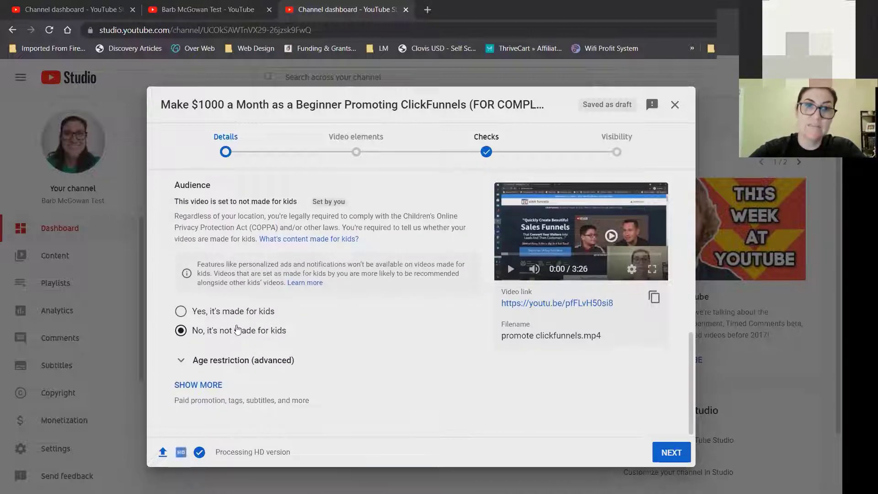
left_click(209, 385)
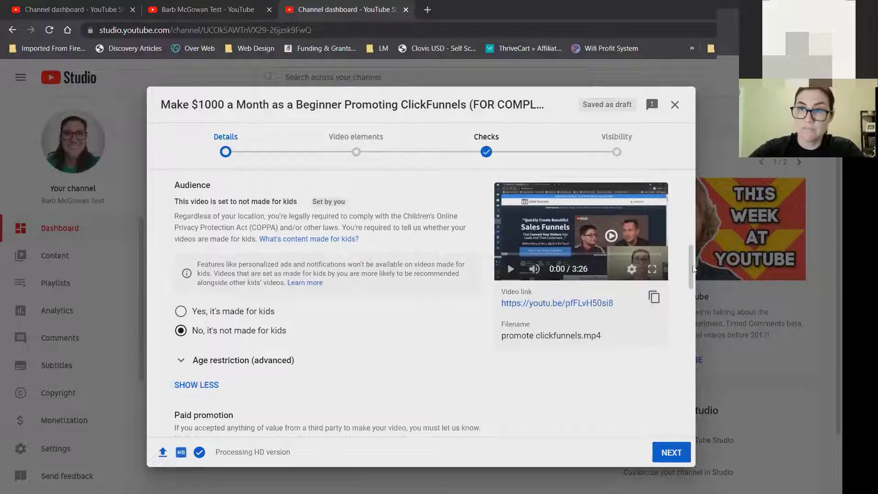
scroll(695, 291, "down", 2)
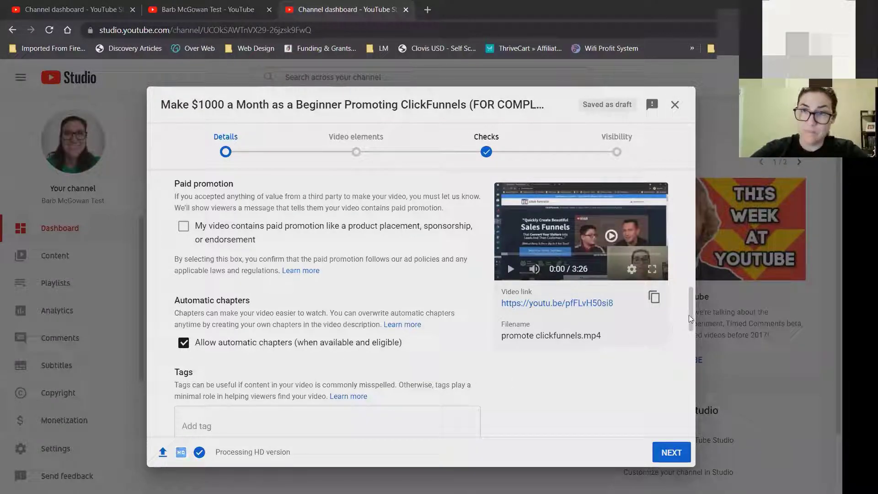
mouse_move(691, 314)
left_mouse_down()
mouse_move(695, 340)
mouse_move(690, 326)
left_mouse_up()
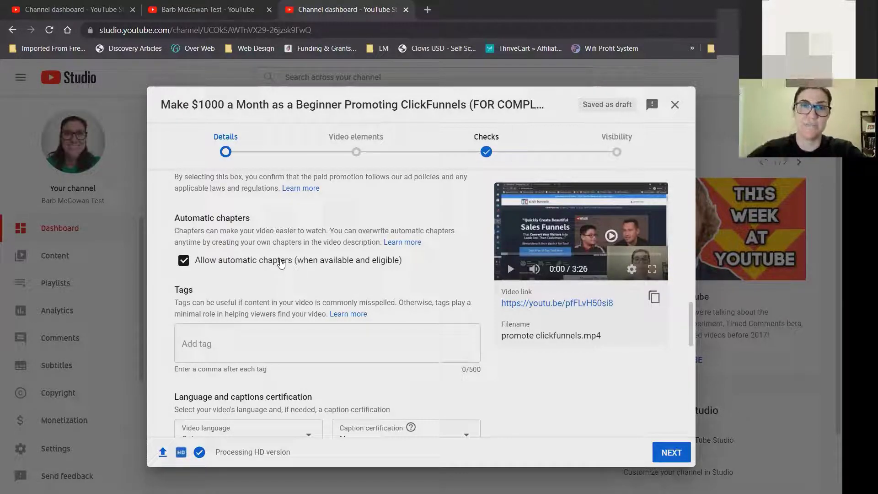
left_click(240, 351)
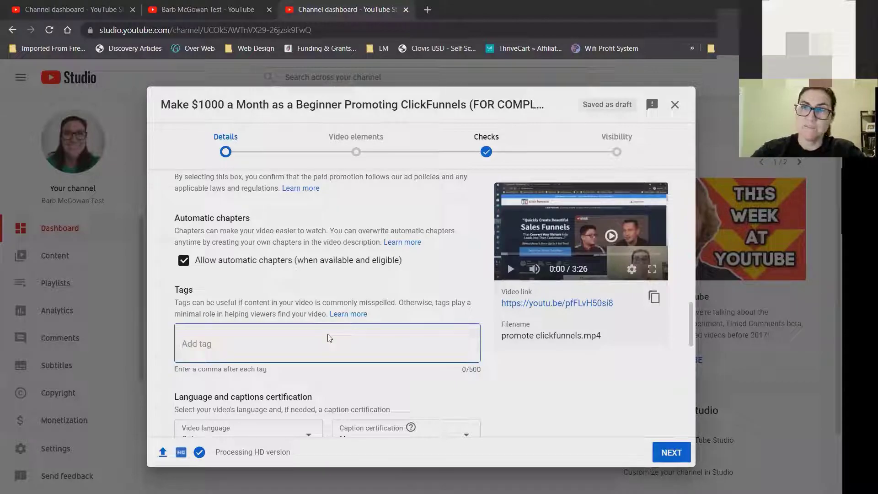
Add the tags 'how to start affiliate marketing' and 'how to promote clickfunnels as a beginner'.
type("how to start affiliate marketing")
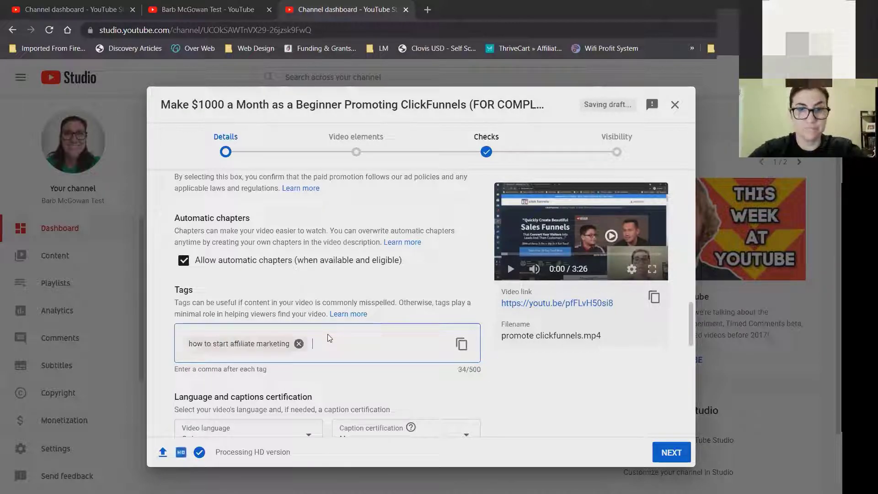
type(",how to prom")
type("ote clickfunnels")
type(" as a beginner")
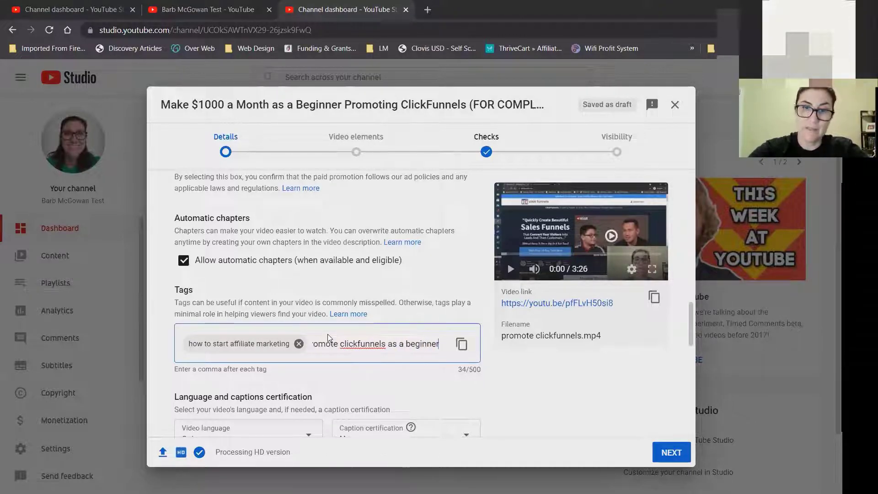
key("Return")
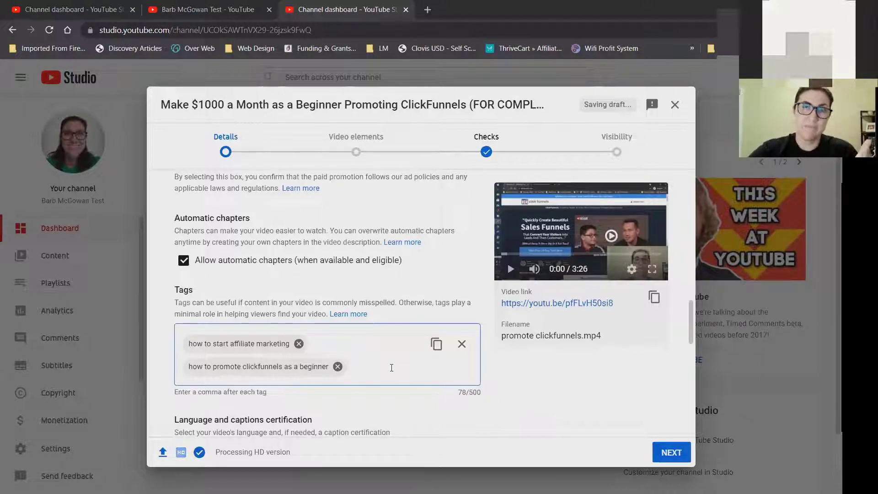
left_click_drag(691, 323, 699, 357)
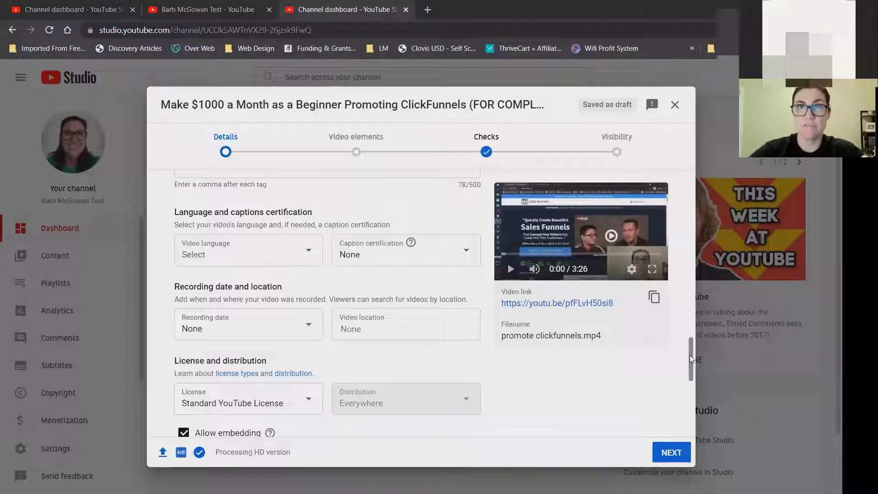
left_click_drag(690, 354, 695, 416)
Set the video category to Education and continue to the Video elements step.
left_click(246, 294)
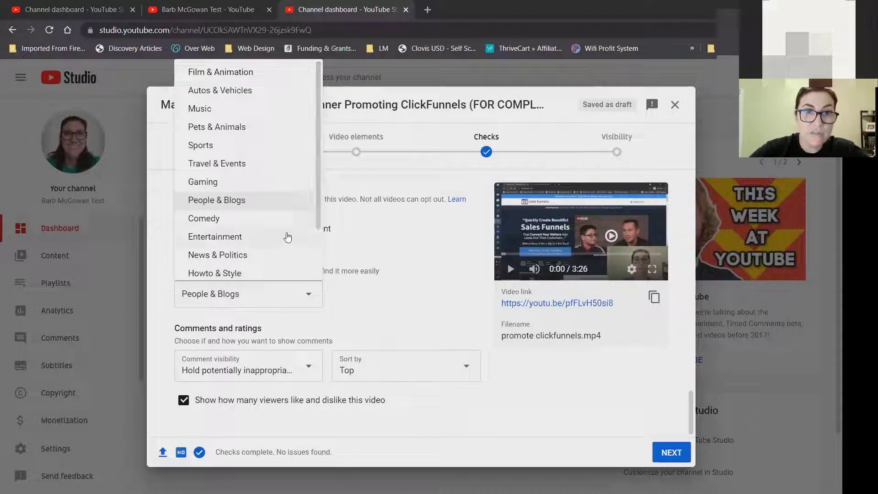
scroll(319, 166, "down", 2)
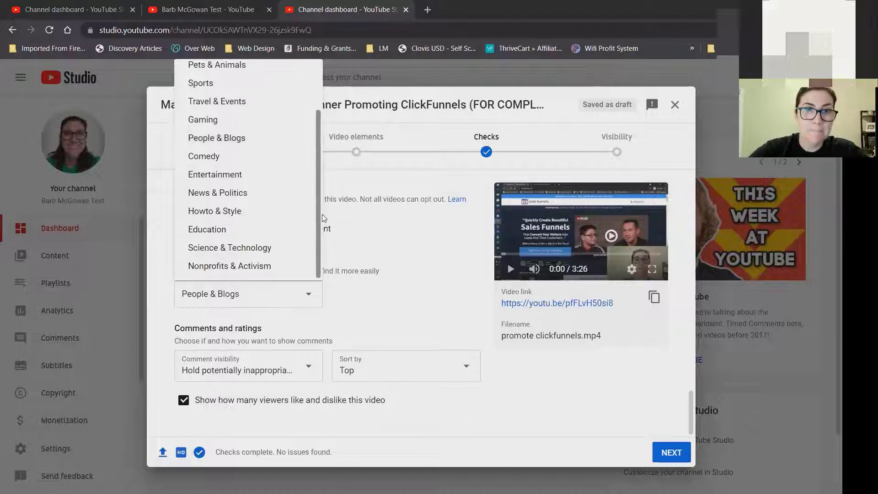
left_click(235, 230)
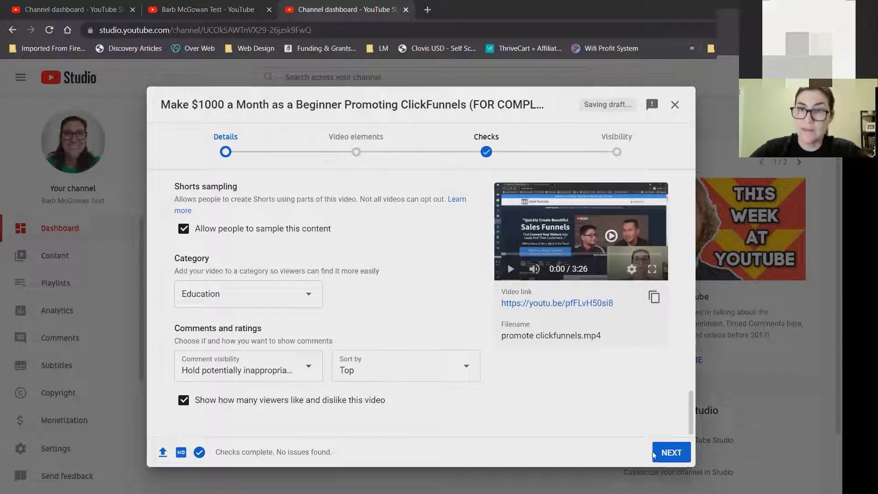
left_click(676, 454)
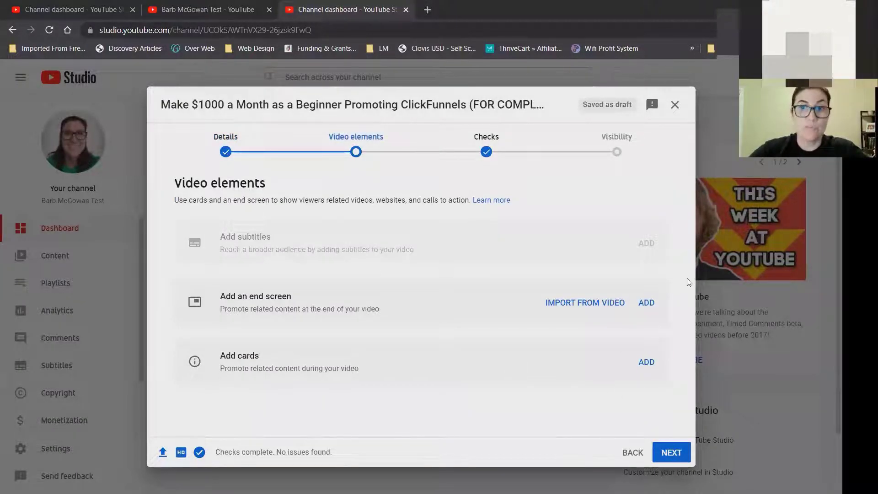
Add an end screen using the one video plus subscribe layout.
left_click(649, 303)
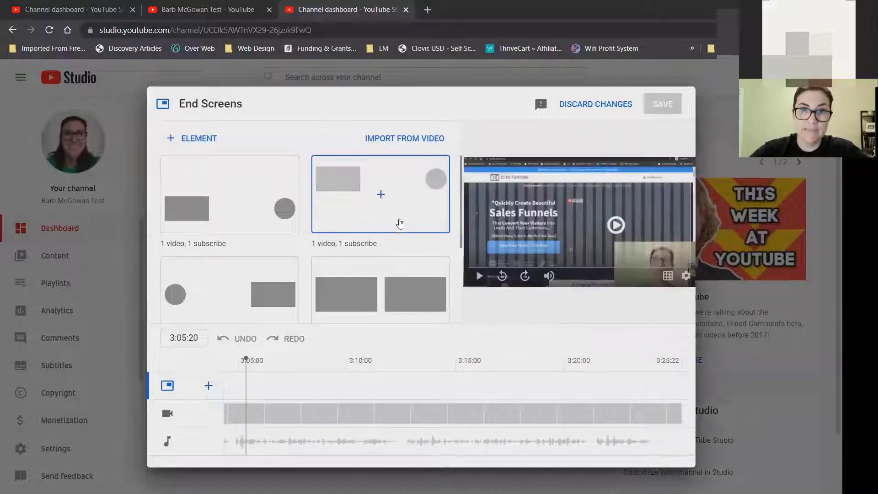
left_click(379, 224)
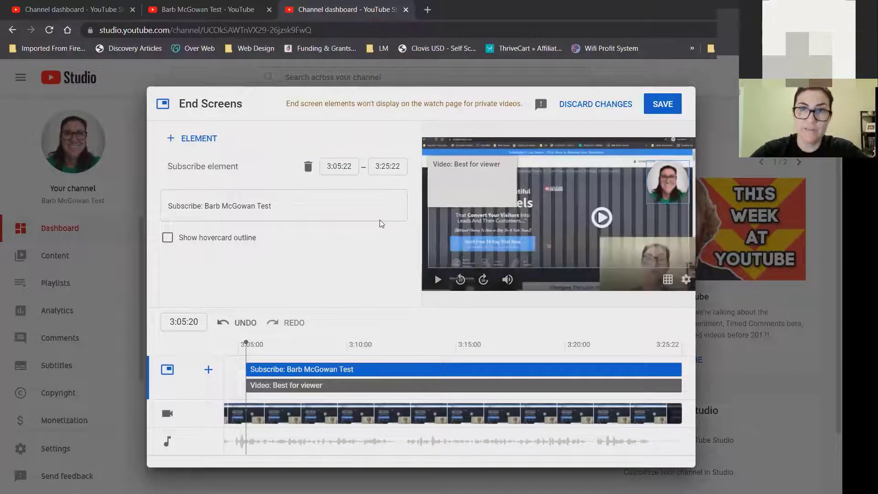
left_click(483, 180)
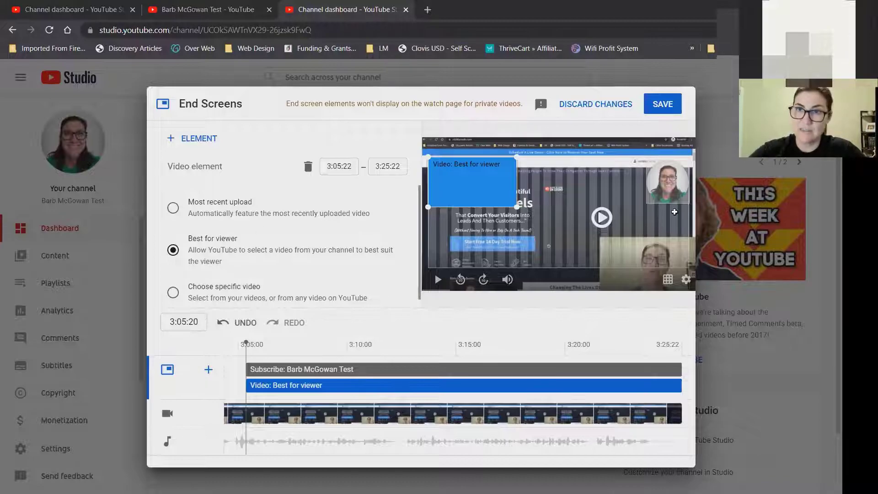
left_click(670, 182)
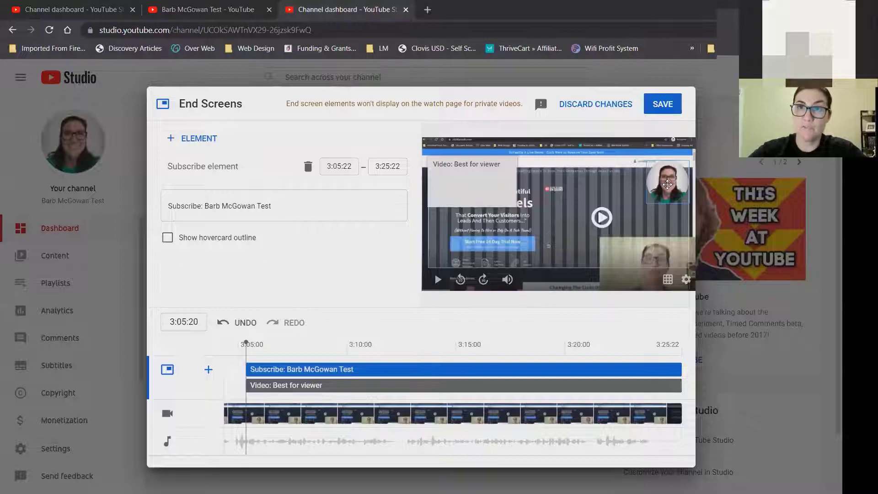
Change the video element's start time from 3:05:22 to 3:15:22 and save the end screen.
left_click(339, 166)
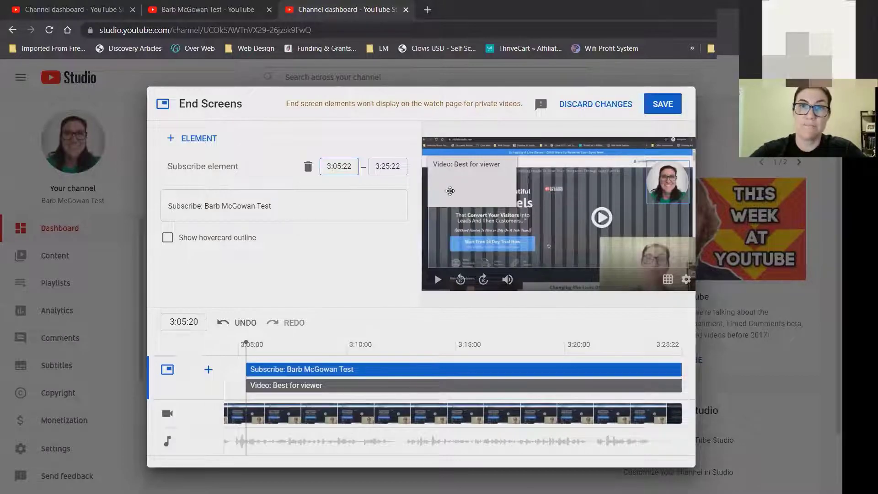
left_click(450, 191)
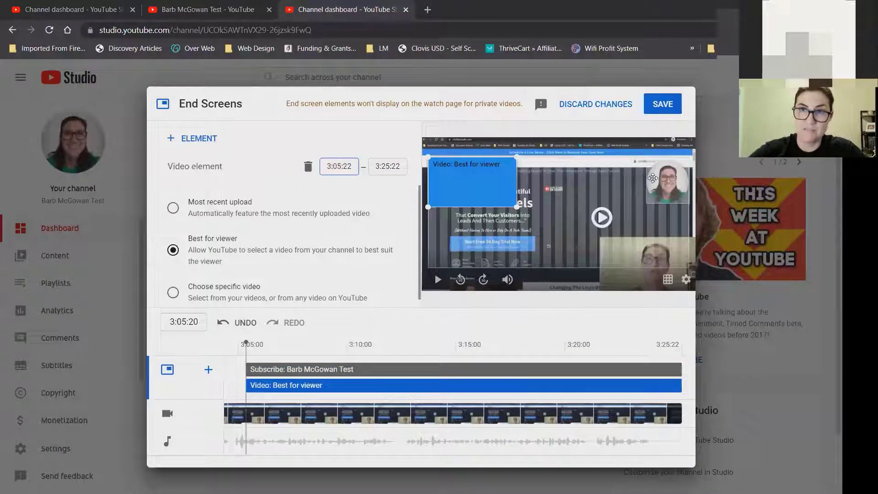
left_click(657, 181)
left_click(471, 184)
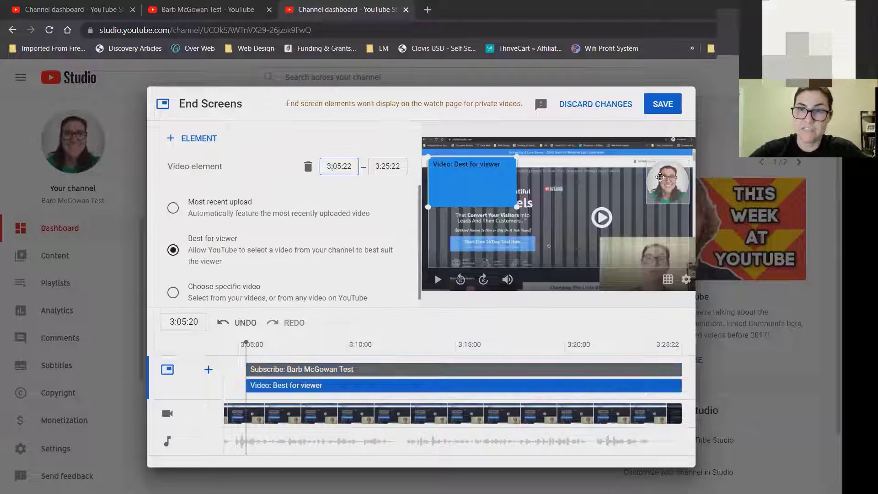
left_click(660, 179)
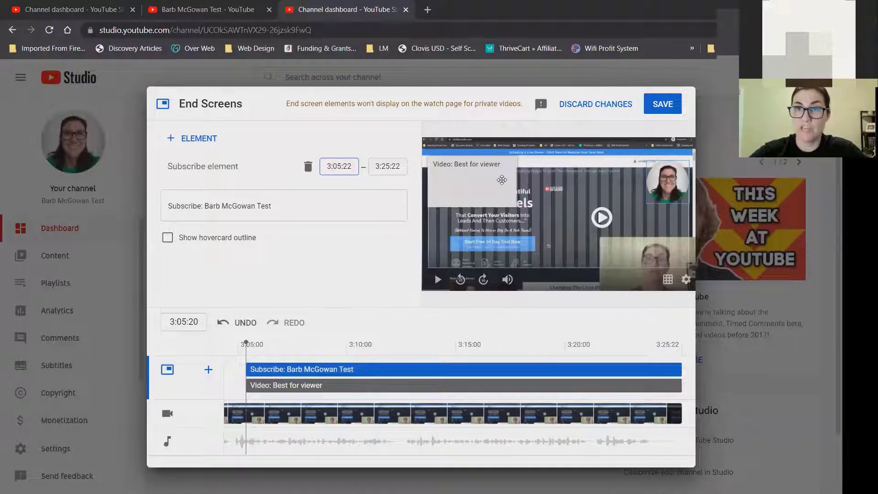
left_click(502, 179)
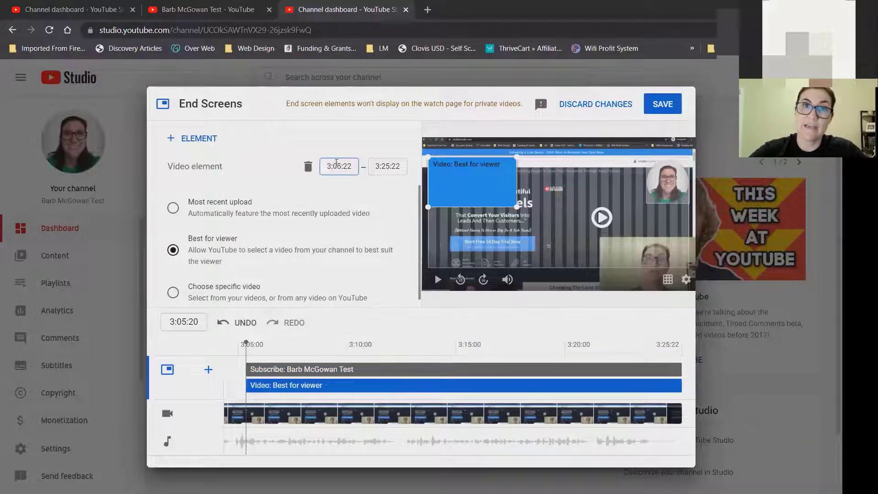
left_click(337, 166)
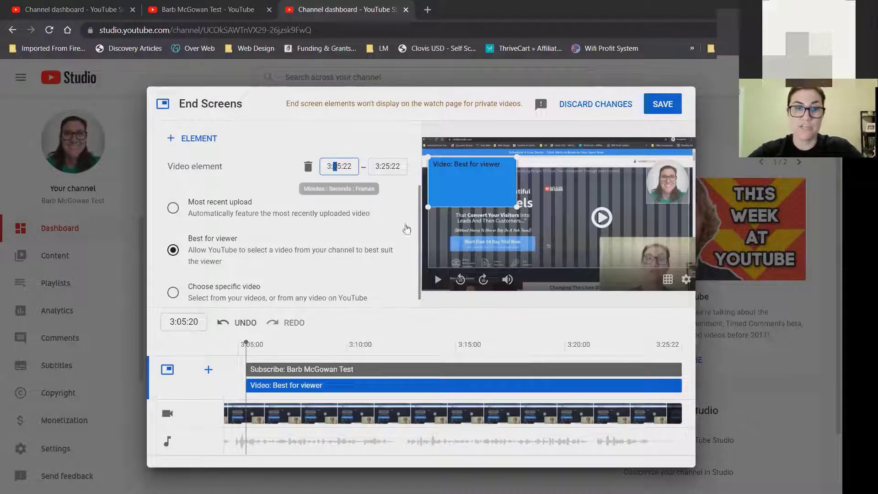
type("1")
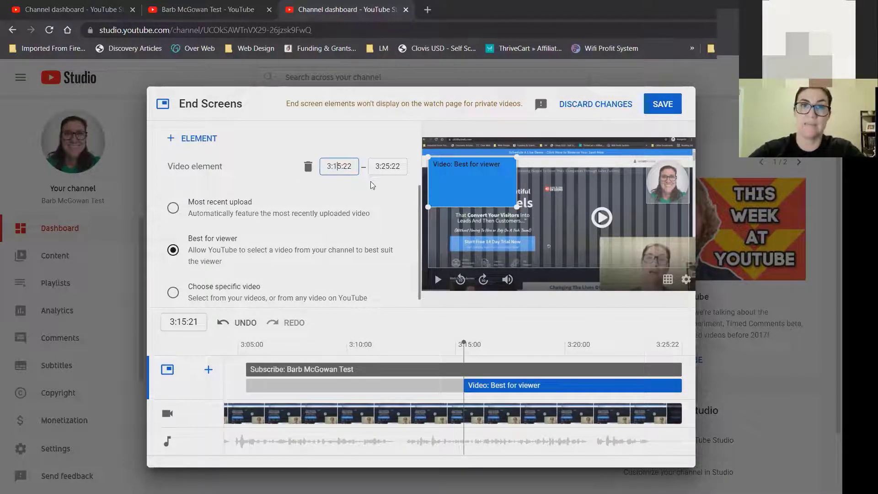
left_click(665, 103)
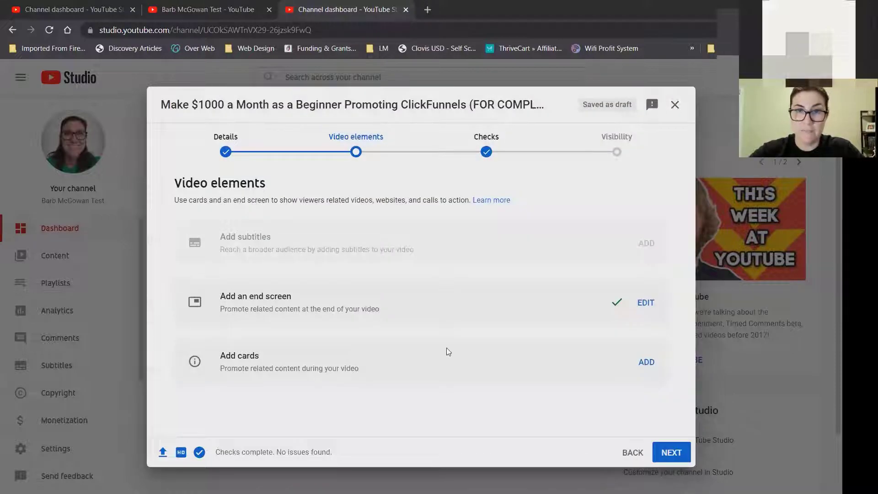
Open the cards editor and back out of adding a Video card.
left_click(651, 363)
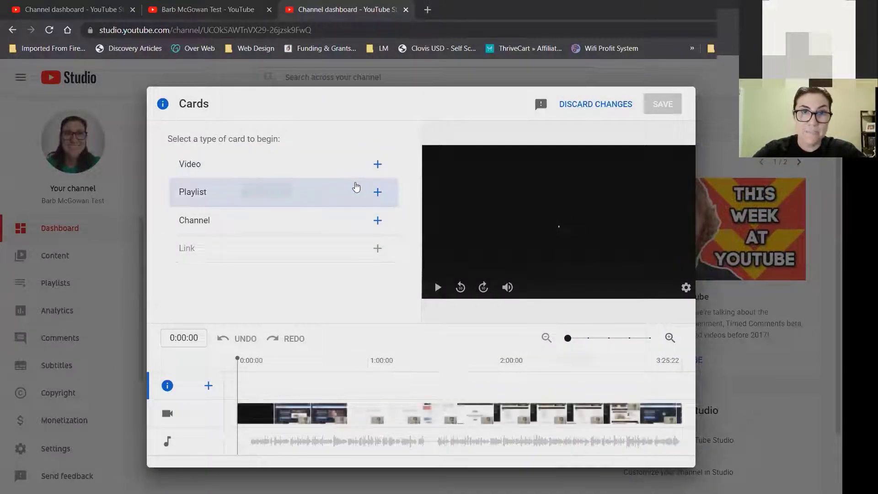
left_click(377, 164)
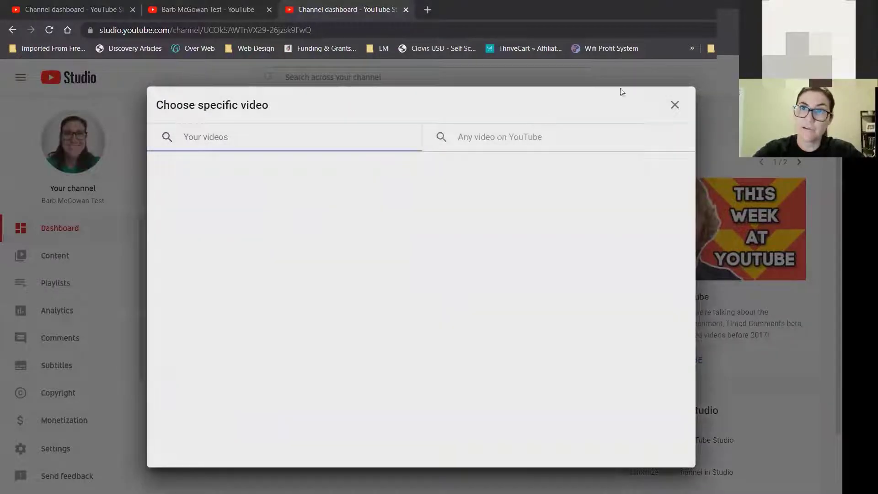
left_click(675, 105)
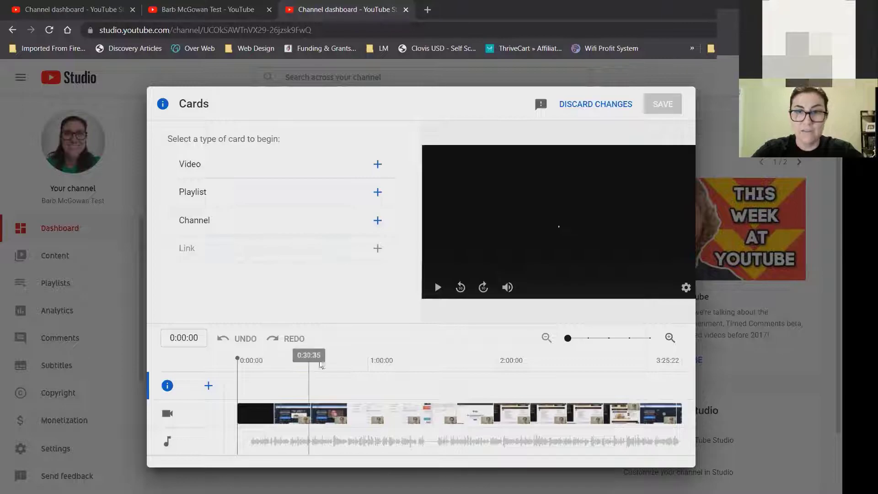
Move the cards preview to about 1:54:25, 1:59:59 and 2:02:53.
left_click(485, 366)
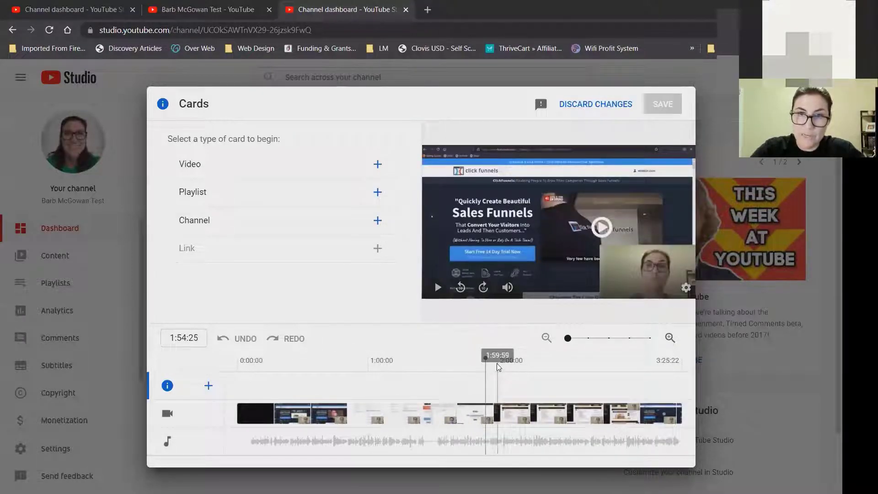
left_click(497, 363)
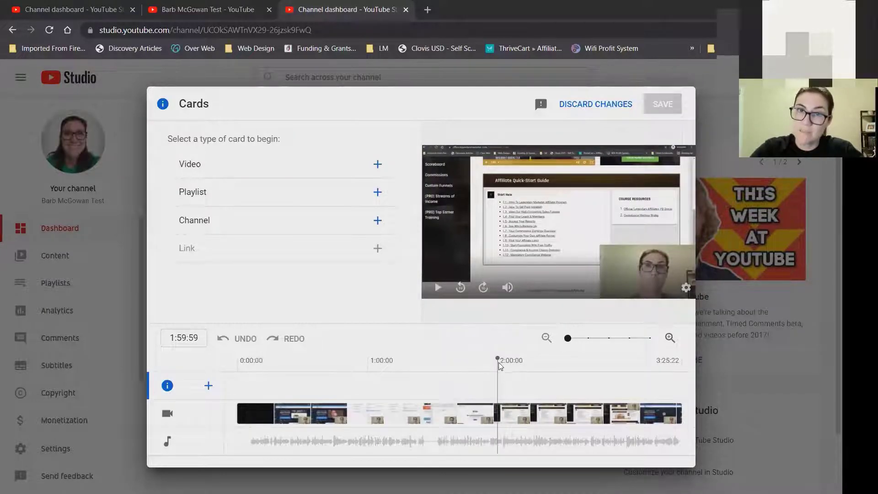
left_click(504, 365)
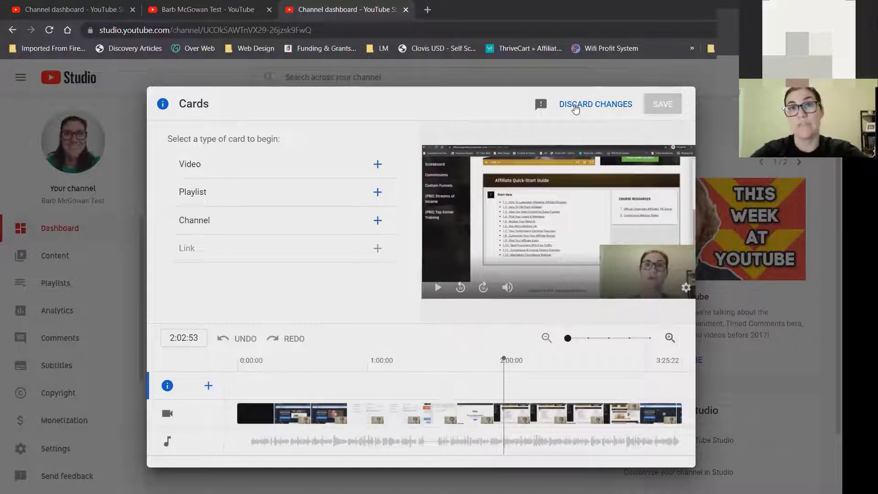
Discard the unsaved card changes and continue through the checks to the Visibility step.
left_click(604, 105)
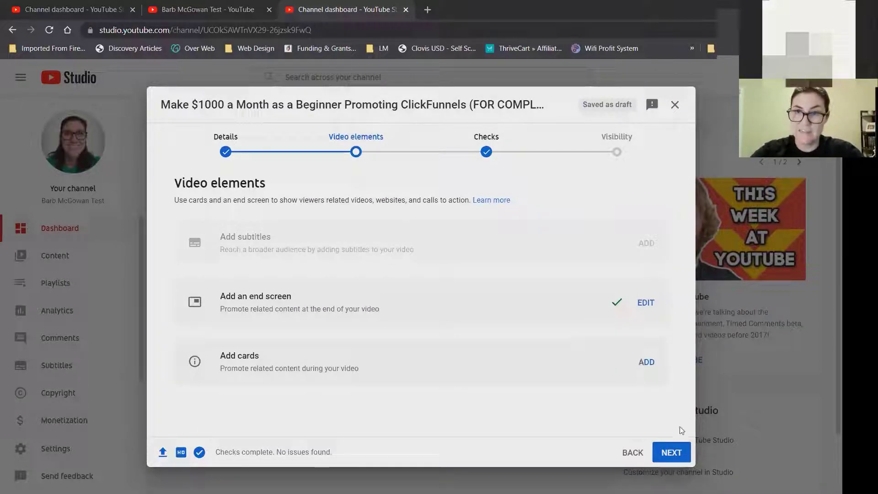
left_click(678, 453)
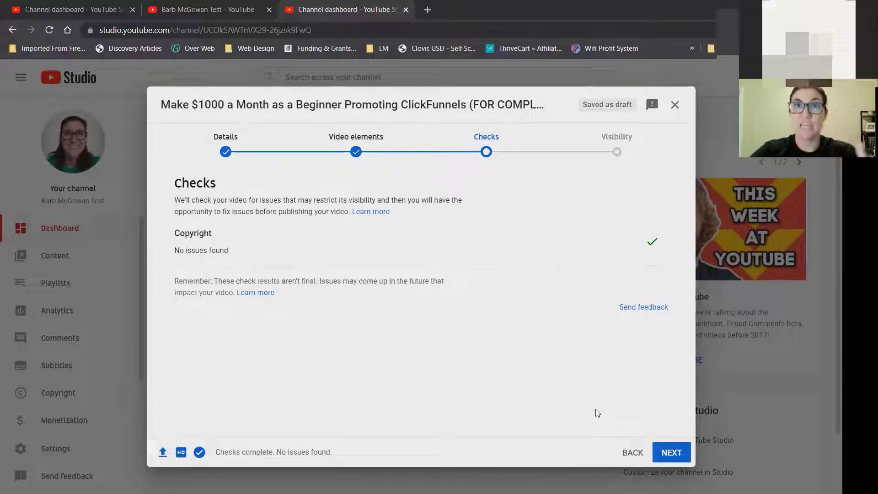
left_click(673, 455)
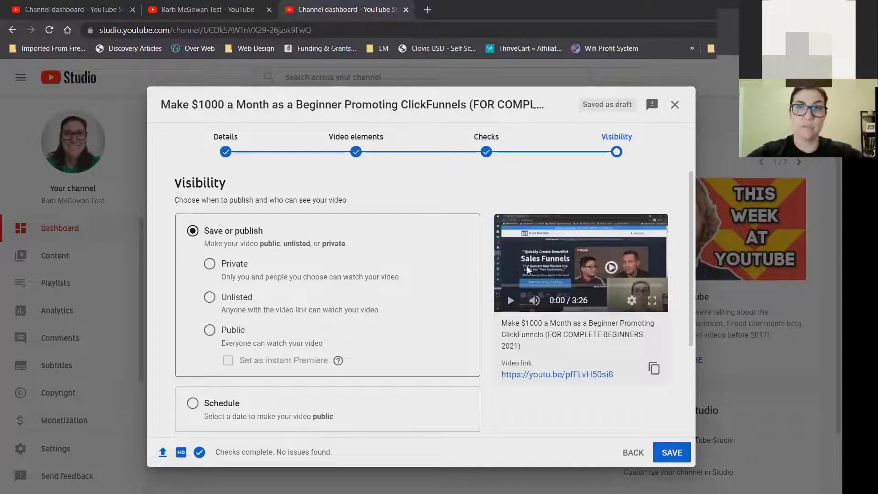
Try Public, Unlisted and Private visibility, then choose Schedule instead.
scroll(691, 214, "down", 3)
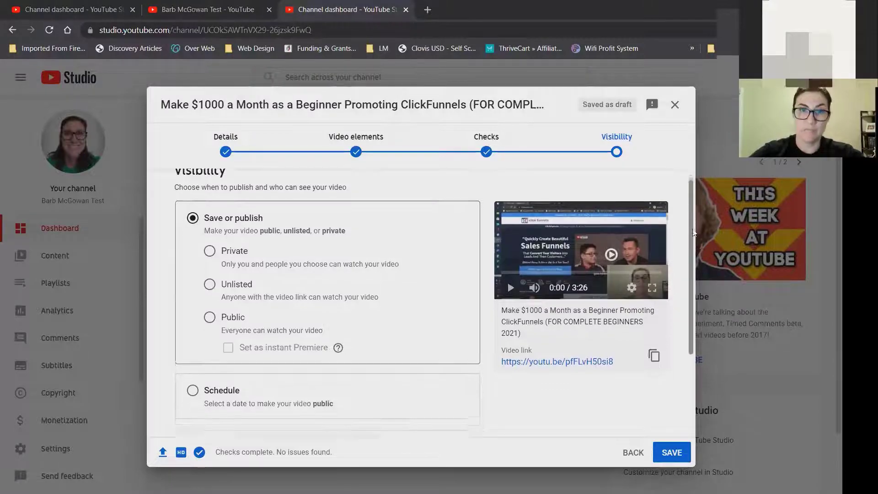
scroll(695, 194, "up", 3)
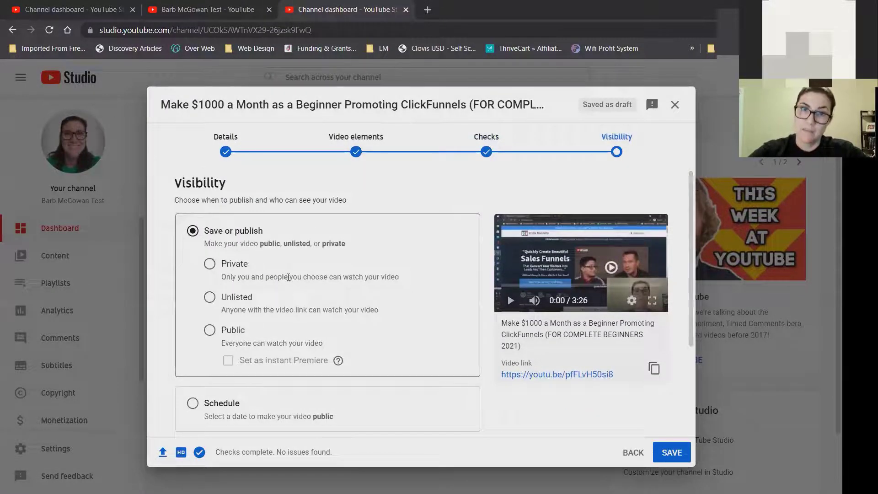
left_click(210, 331)
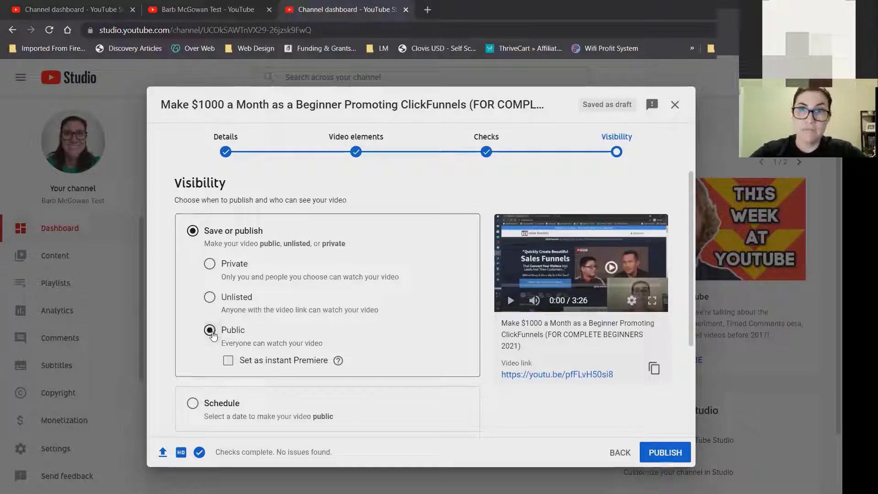
left_click(210, 298)
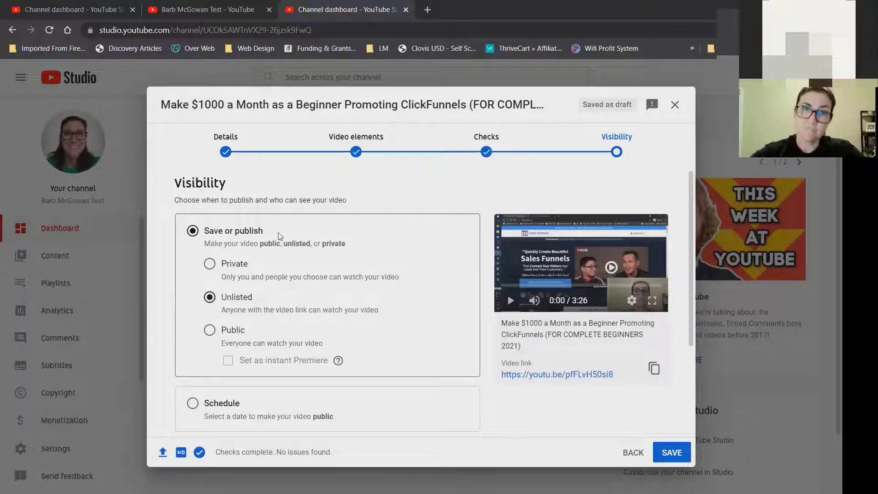
left_click(210, 264)
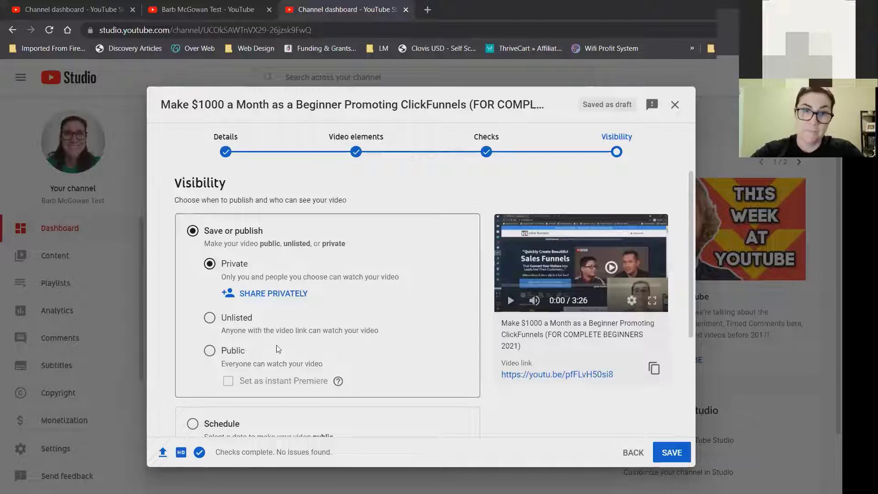
left_click(209, 351)
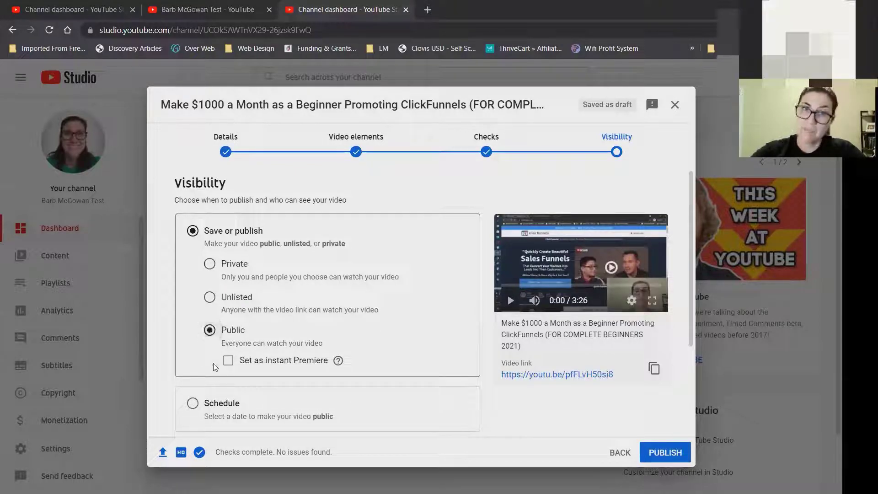
left_click(193, 404)
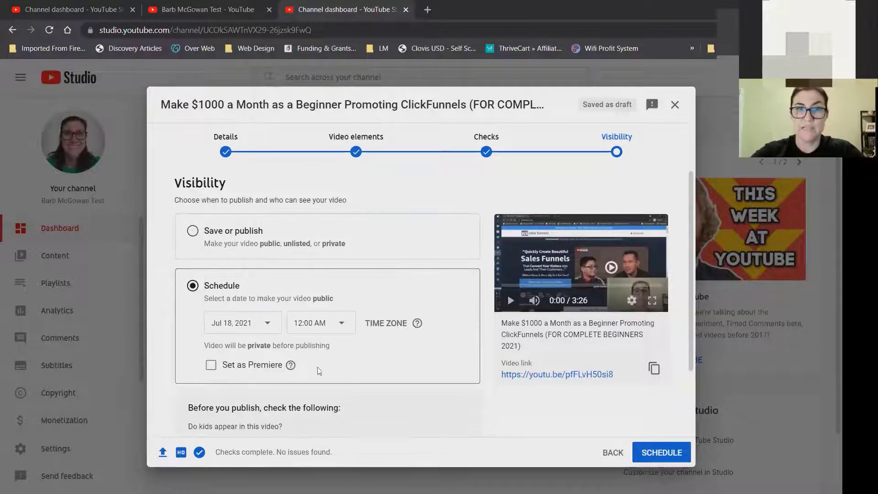
Set the scheduled publish date to Jul 21, 2021 at 4:00 PM.
left_click(271, 325)
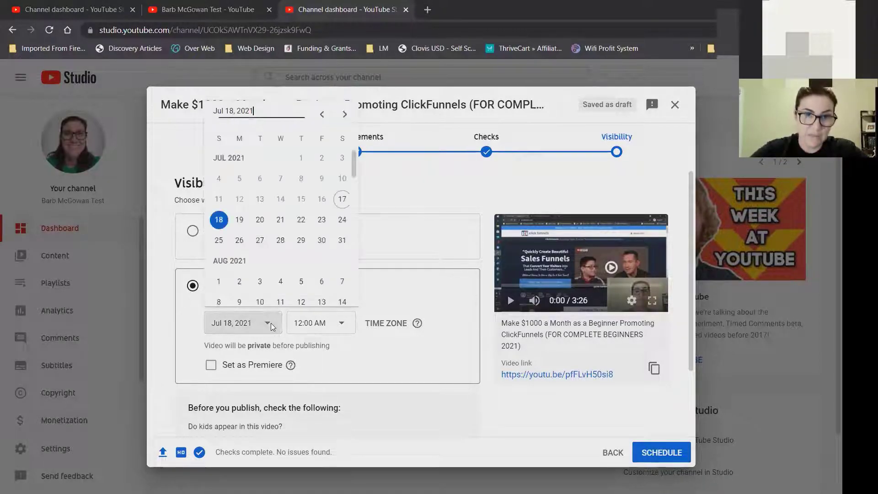
left_click(278, 219)
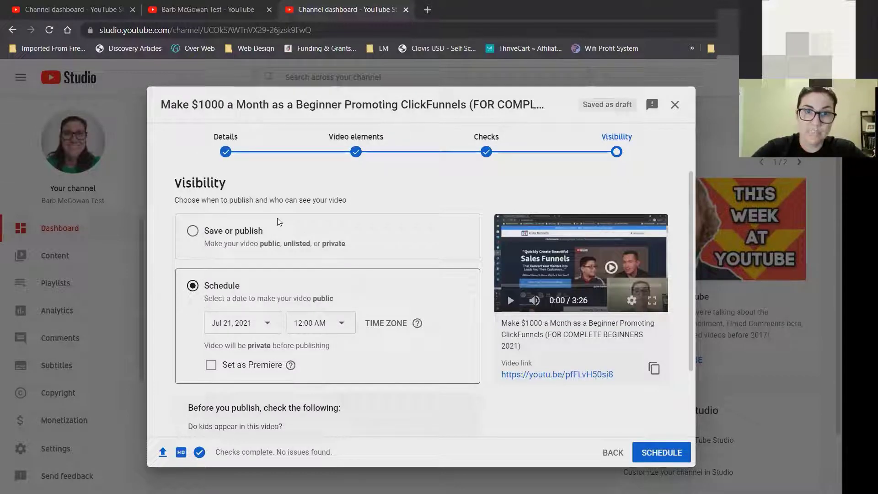
left_click(344, 323)
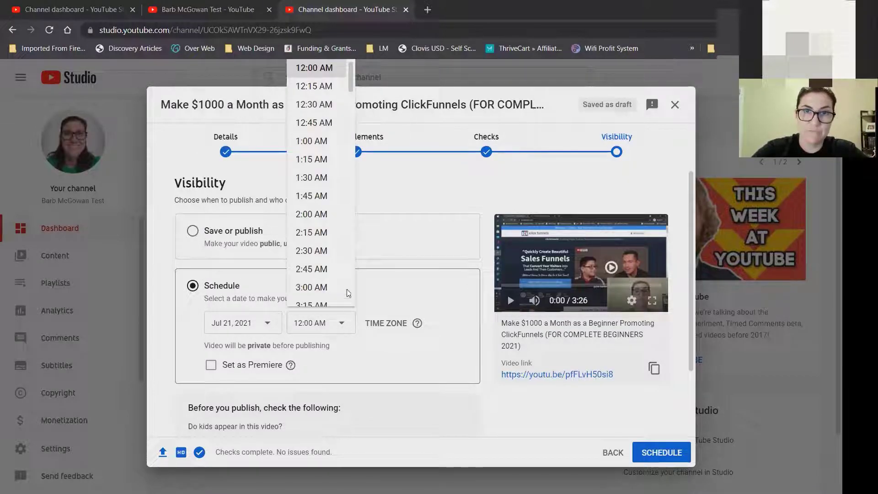
scroll(346, 307, "down", 15)
scroll(350, 214, "down", 3)
left_click(325, 260)
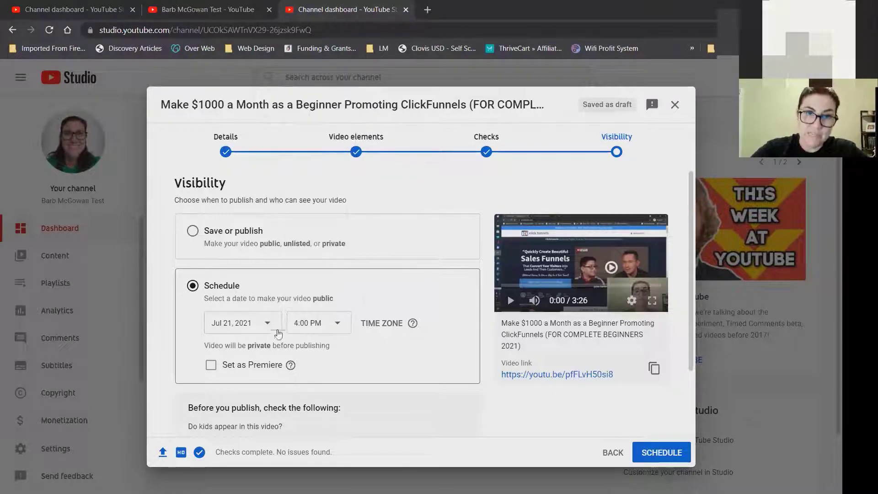
Switch to Save or publish so the video goes out Public immediately.
mouse_move(290, 365)
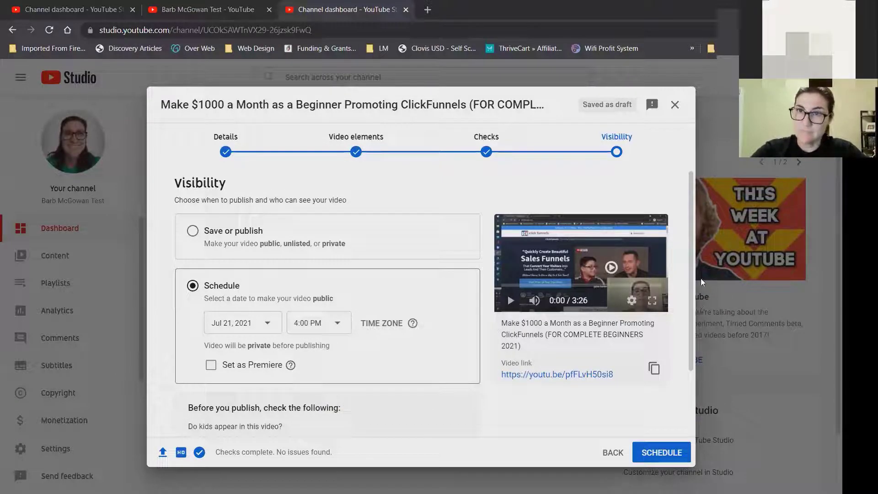
scroll(693, 294, "down", 2)
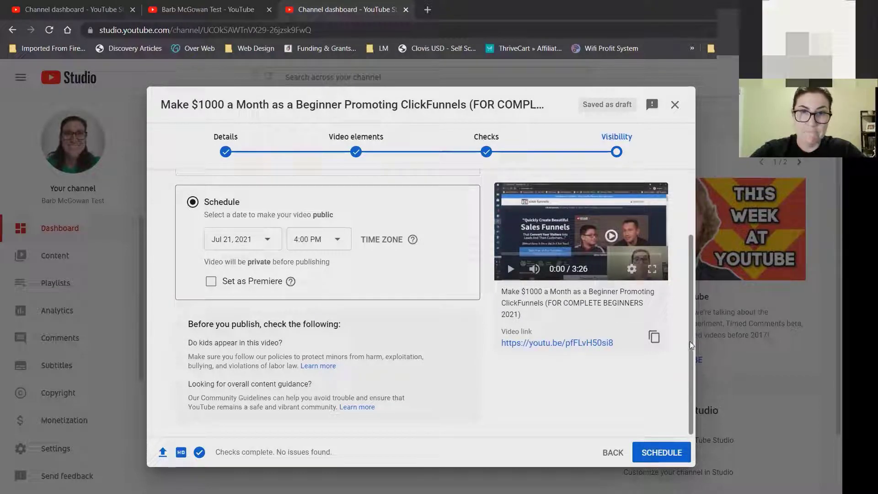
scroll(691, 341, "up", 2)
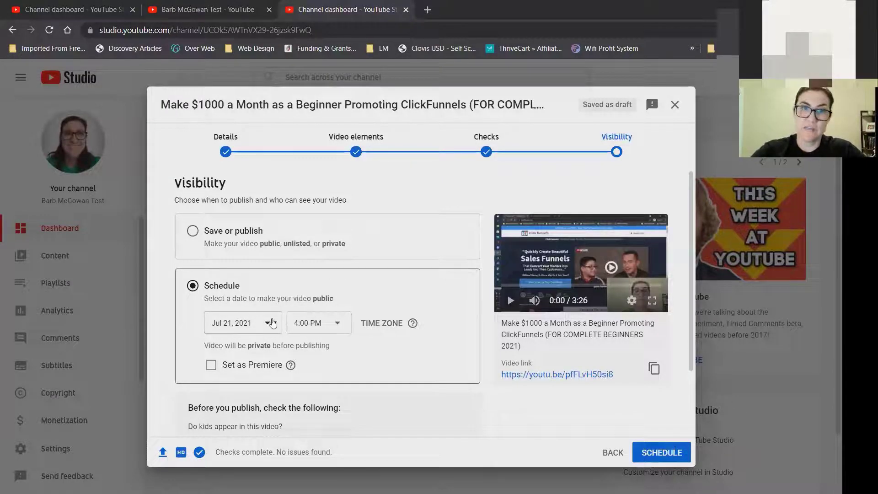
left_click(193, 232)
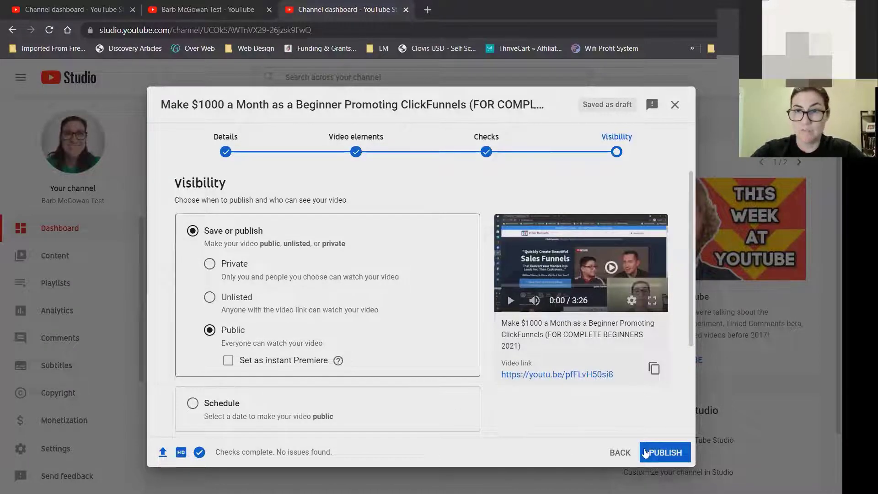
Publish the ClickFunnels video, select its share link, and close the Video published dialog.
left_click(675, 453)
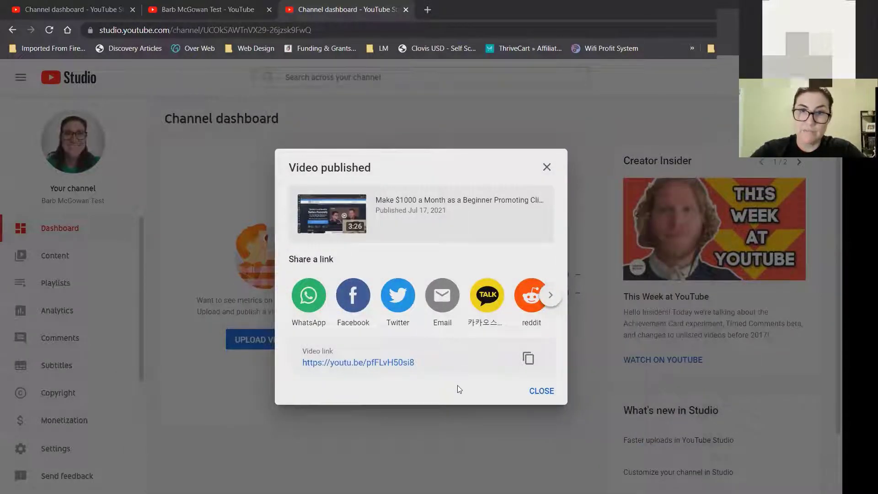
left_click_drag(423, 360, 297, 368)
triple_click(302, 365)
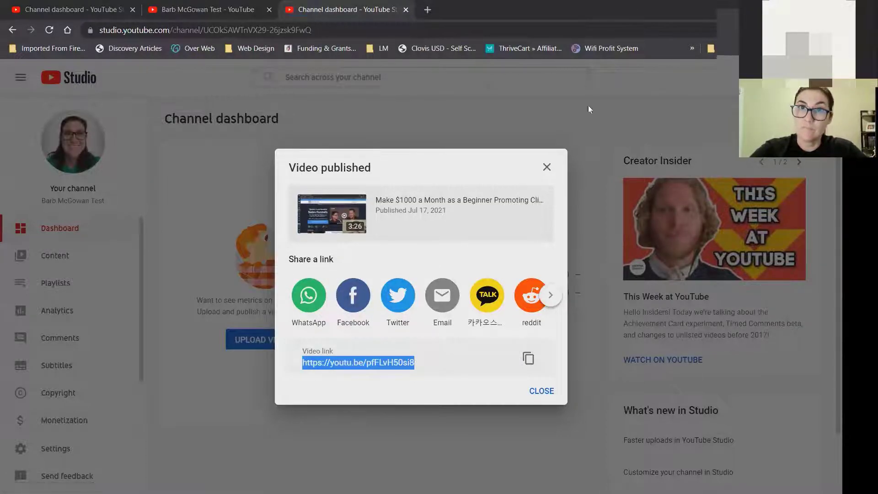
left_click(548, 166)
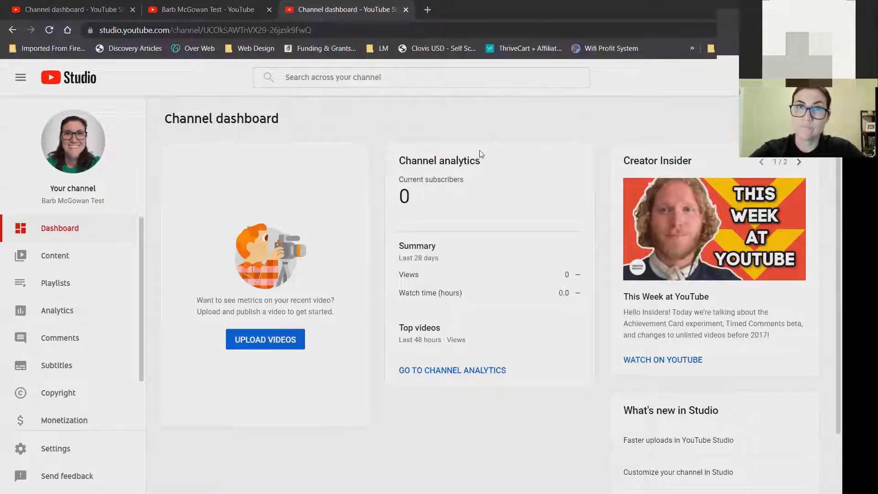
Dismiss the Chrome menu and switch to the first tab's channel dashboard.
left_click(832, 30)
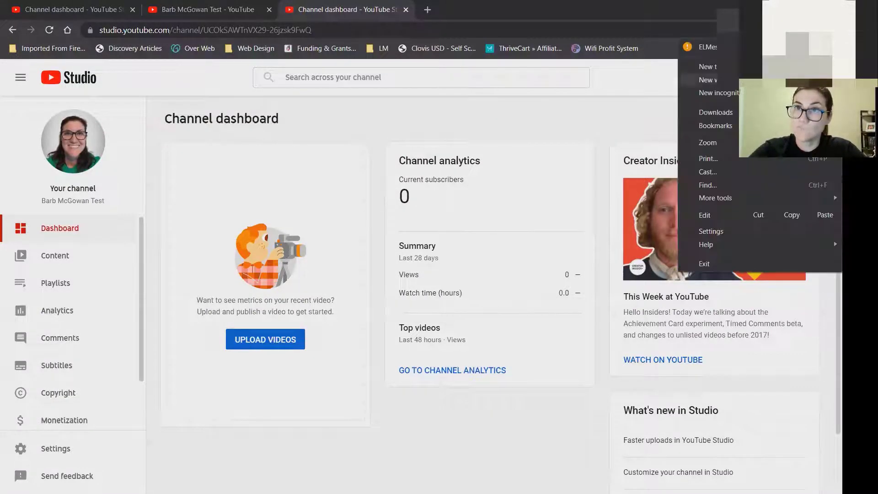
left_click(404, 120)
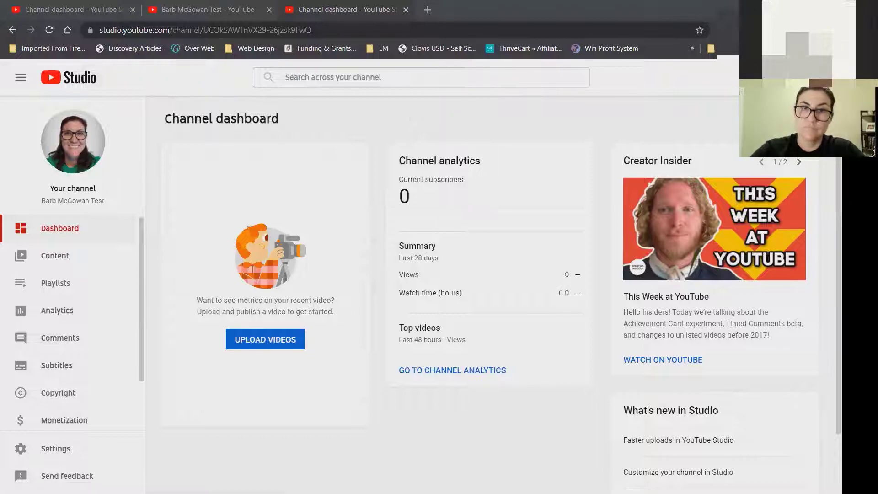
left_click(463, 241)
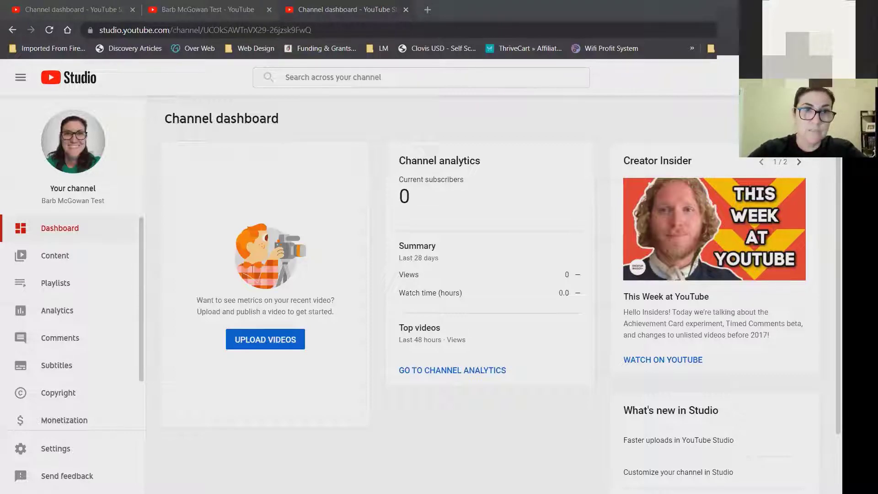
left_click(73, 10)
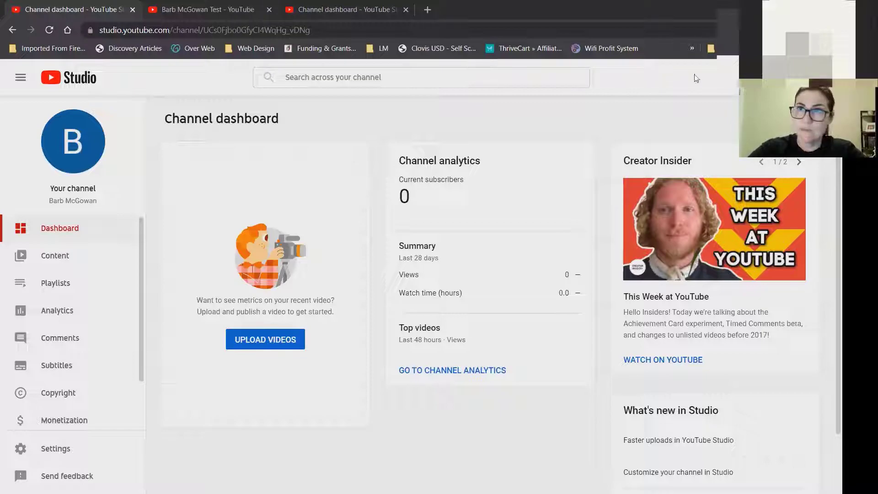
Open the main channel's YouTube page in a new incognito tab.
left_click(427, 18)
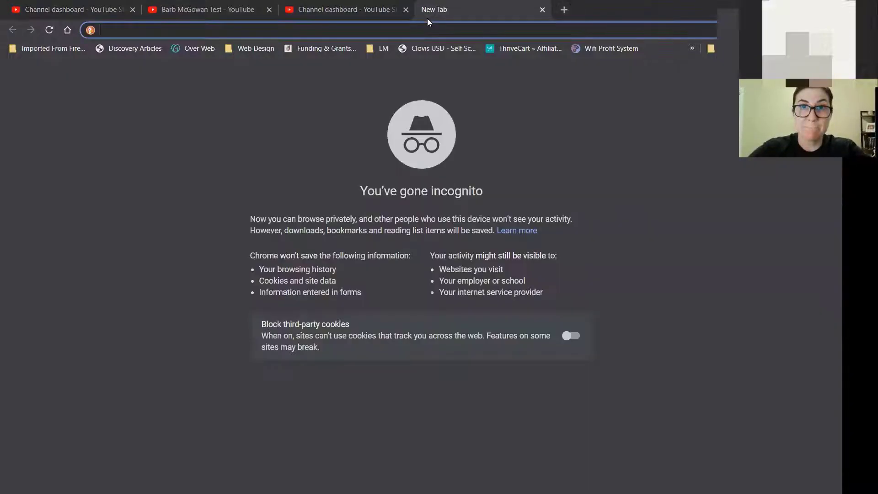
type("youtu")
key("Return")
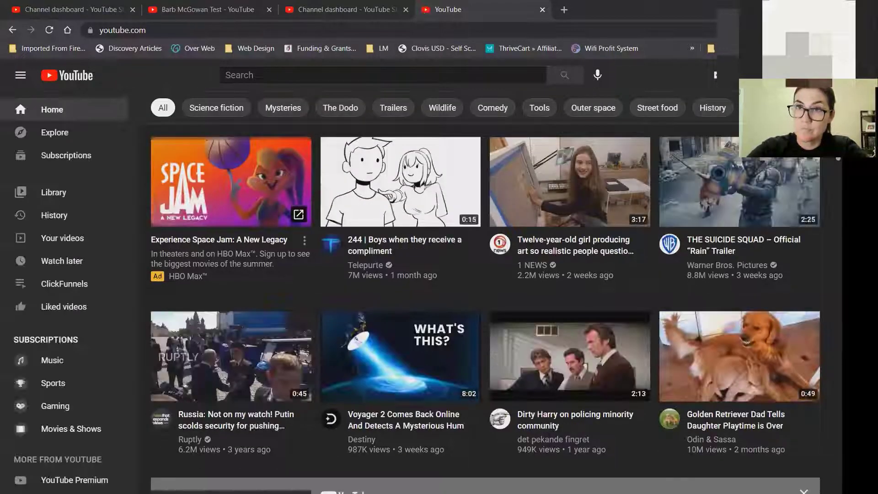
left_click(811, 75)
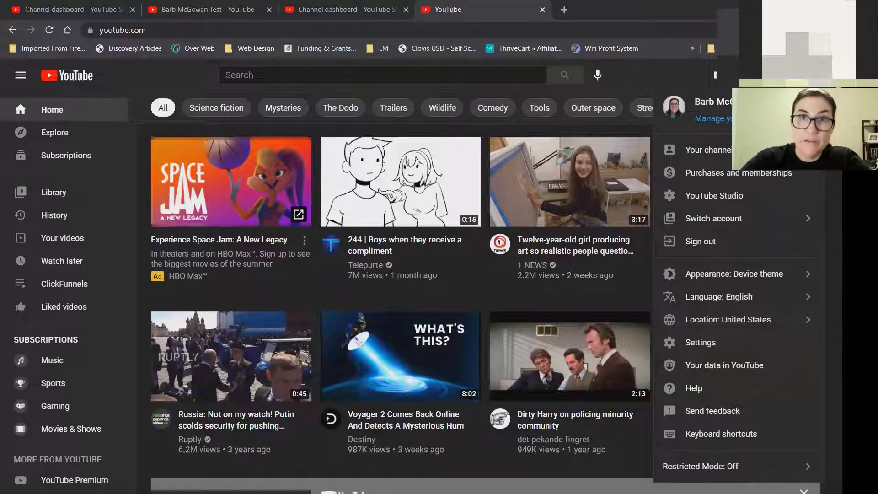
left_click(430, 30)
left_click(430, 31)
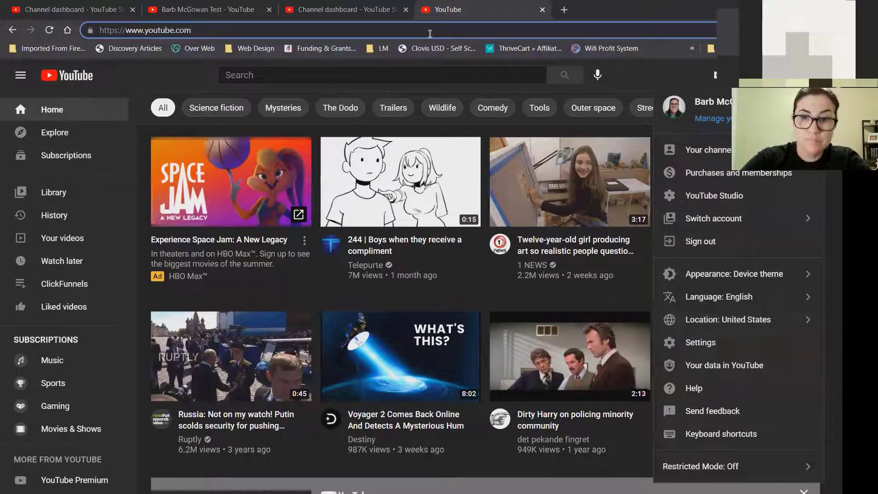
type("/barbmcg")
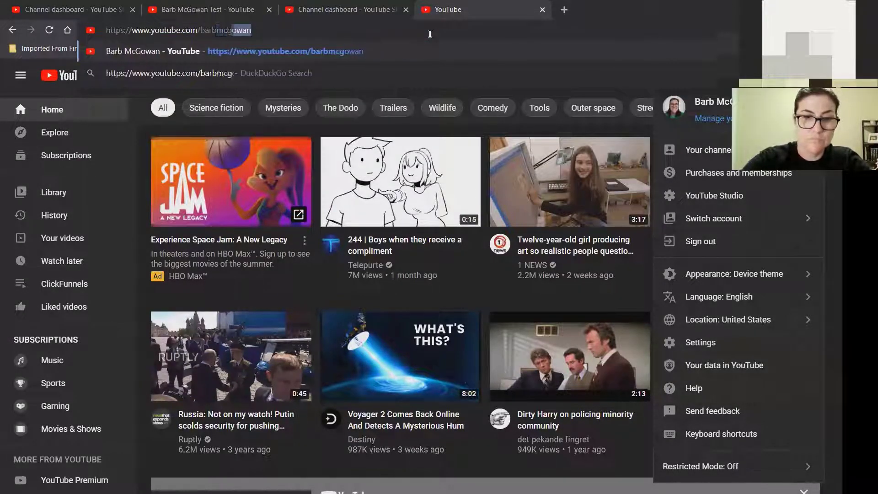
type("owan")
key("Return")
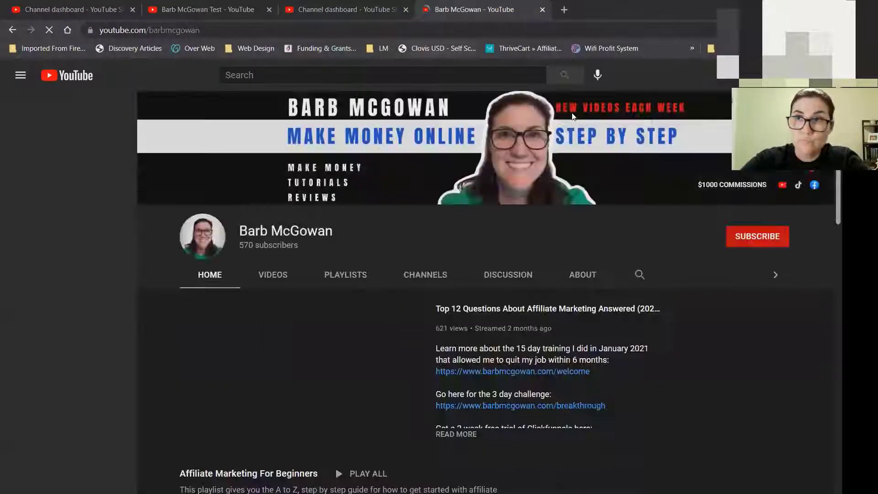
Open the featured video, expand its full description, then close the tab.
left_click(197, 429)
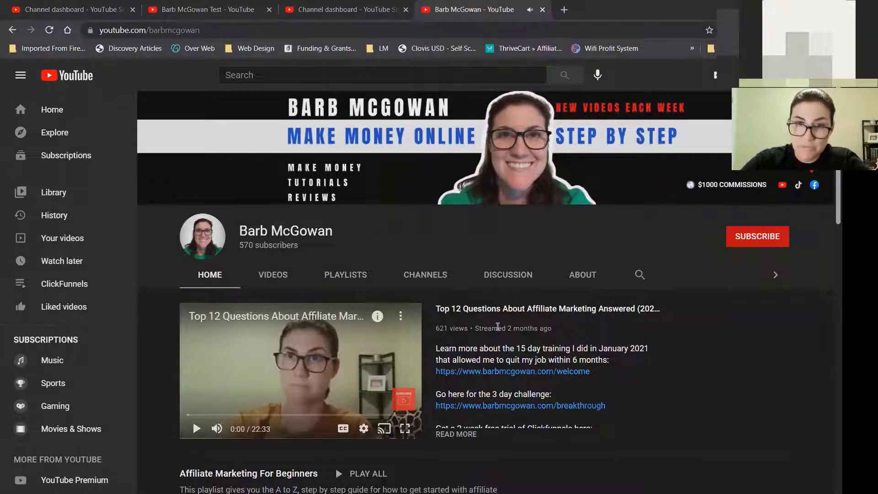
left_click(458, 435)
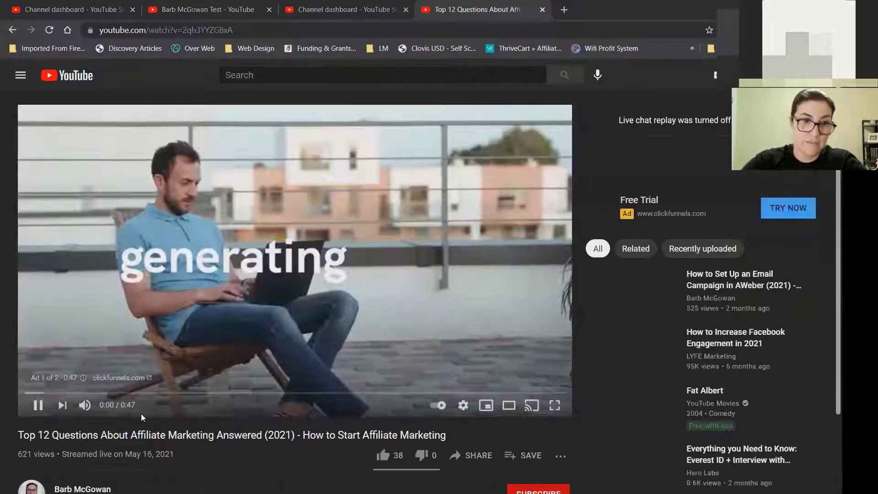
left_click(37, 405)
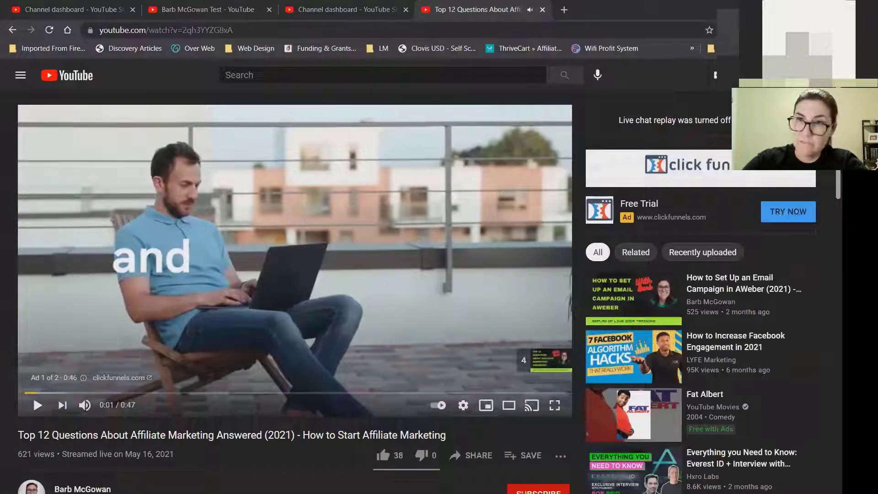
scroll(292, 293, "down", 9)
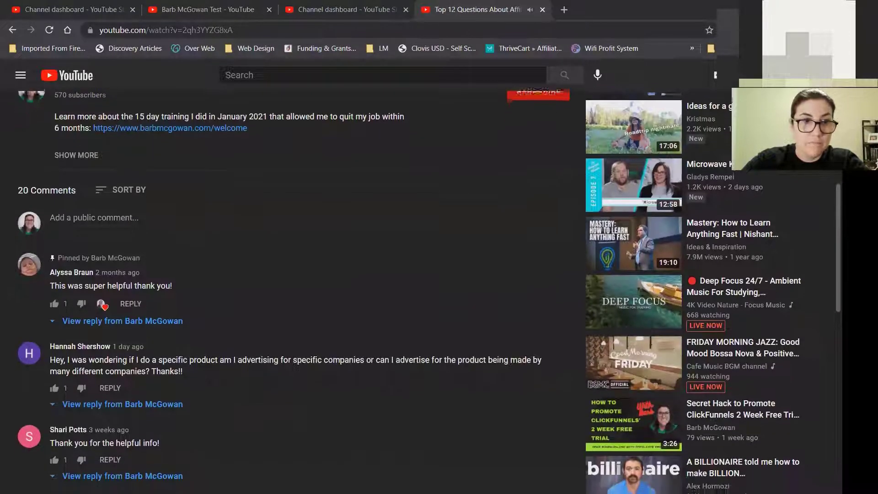
scroll(178, 292, "down", 1)
scroll(178, 292, "up", 2)
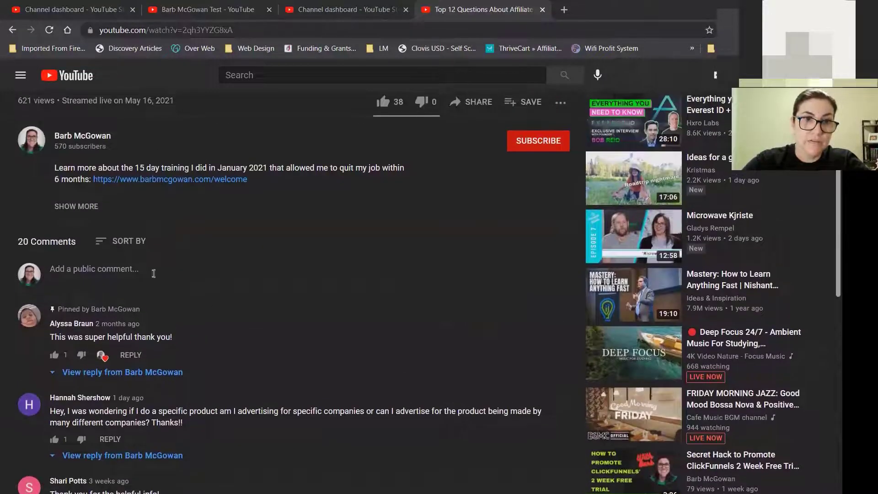
left_click(82, 207)
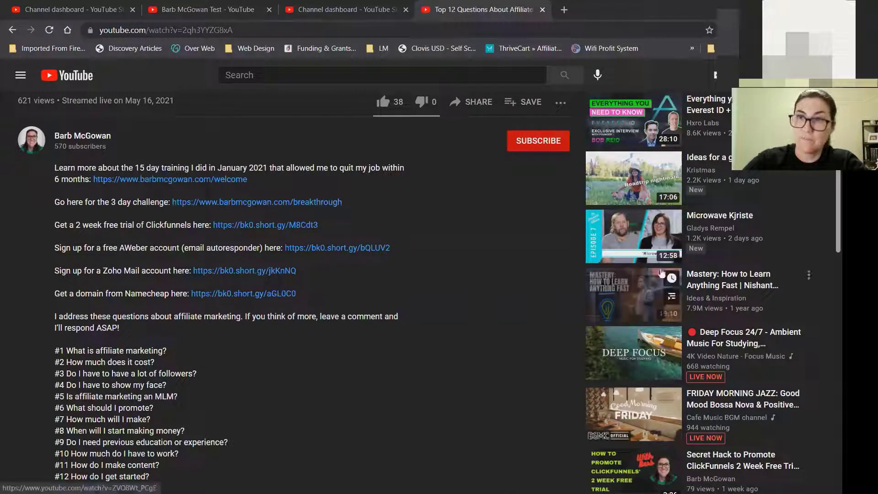
left_click(543, 10)
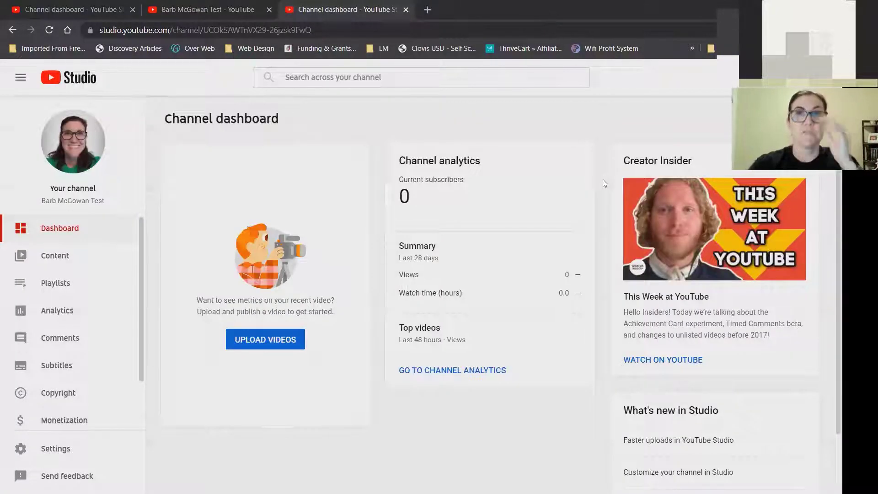